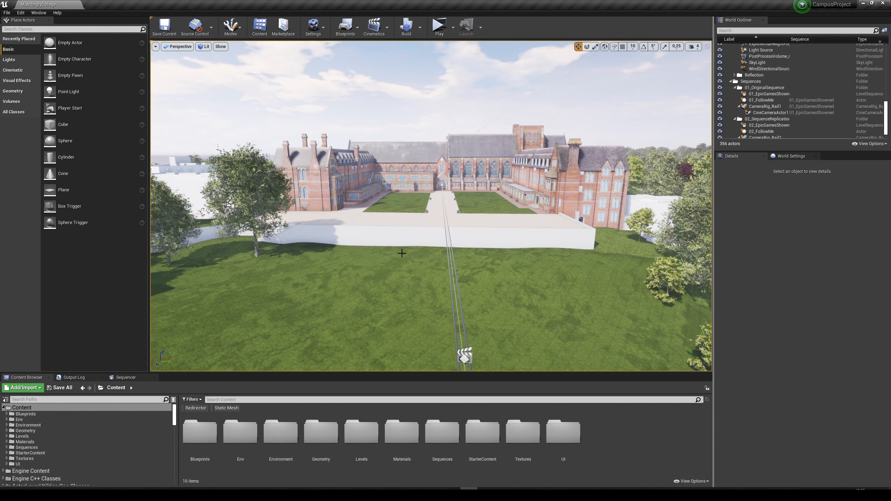
Look over the college building, the surrounding grounds and the camera rail in the level viewport.
{"action": "mouse_move", "coordinate": [836, 10]}
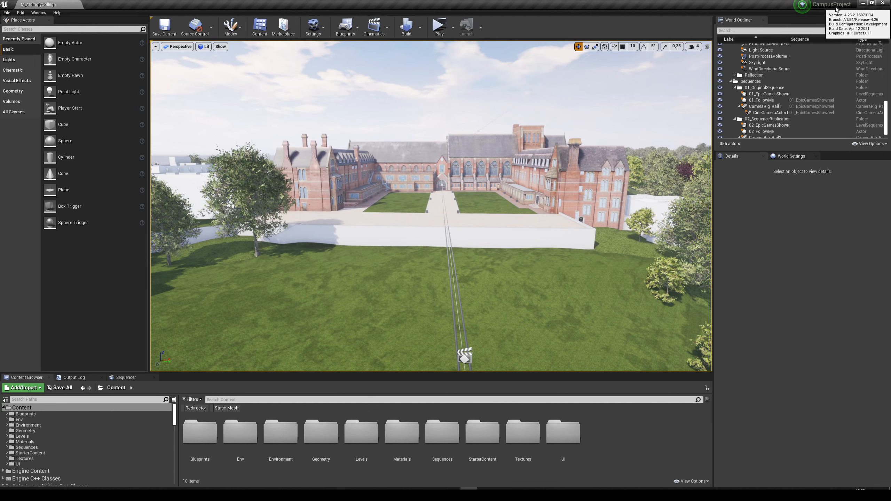
{"action": "scroll", "coordinate": [455, 158], "scroll_direction": "up", "scroll_amount": 5}
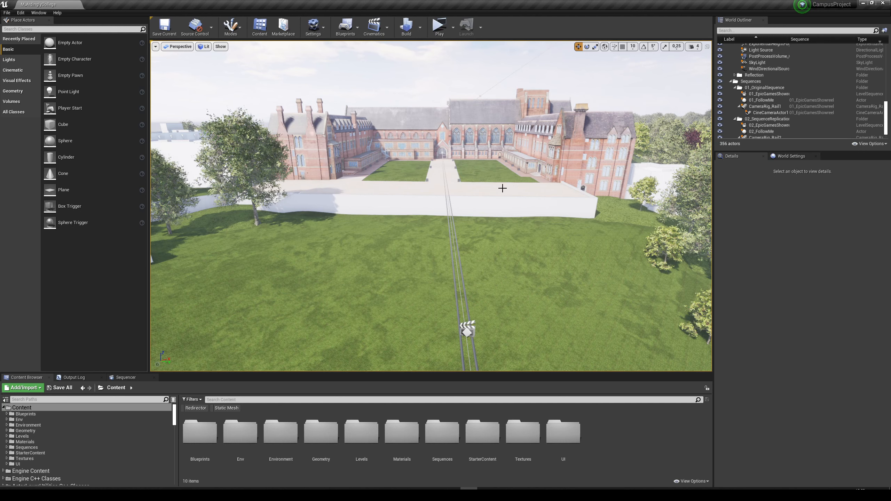
{"action": "right_click_drag", "start_coordinate": [565, 174], "coordinate": [567, 160]}
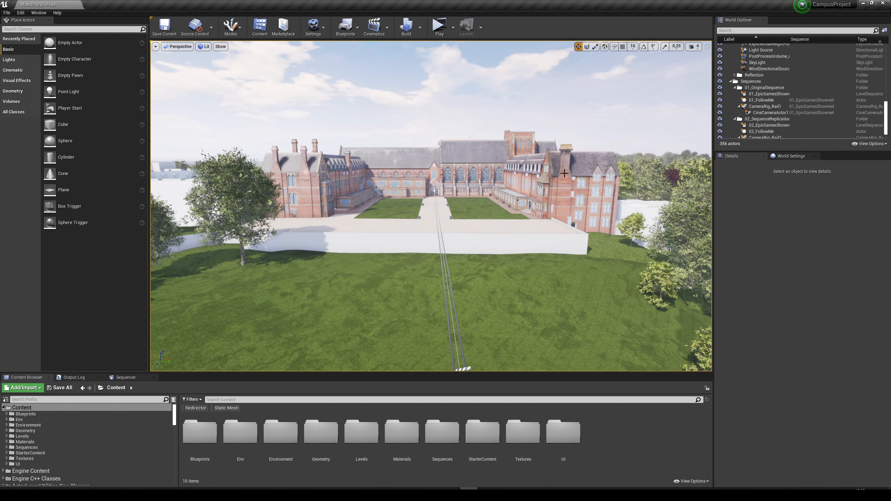
{"action": "key", "text": "s"}
{"action": "right_click_drag", "start_coordinate": [606, 186], "coordinate": [605, 193]}
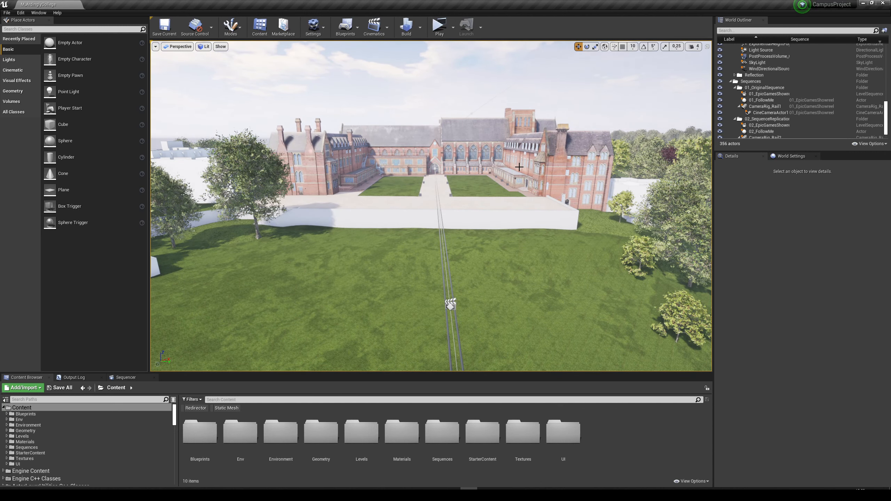
{"action": "right_click_drag", "start_coordinate": [508, 194], "coordinate": [508, 194]}
{"action": "key", "text": "w"}
{"action": "key", "text": "d"}
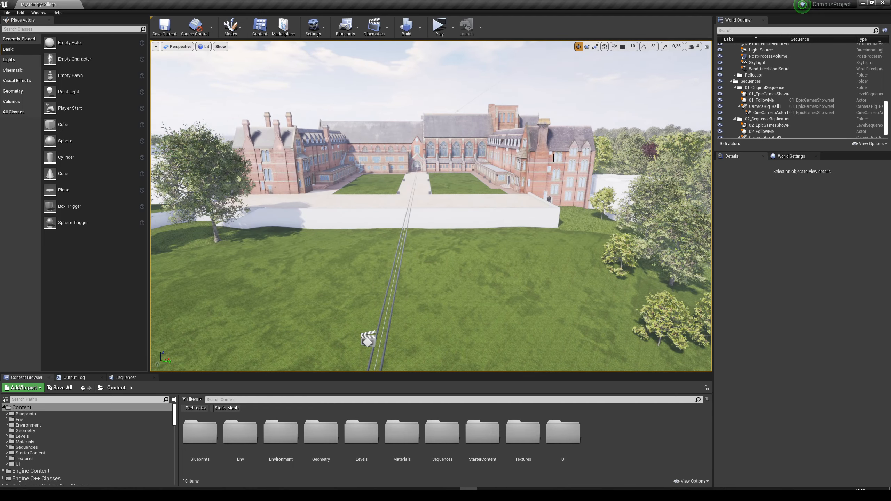
{"action": "right_click_drag", "start_coordinate": [553, 158], "coordinate": [466, 146]}
{"action": "key", "text": "a"}
{"action": "key", "text": "w"}
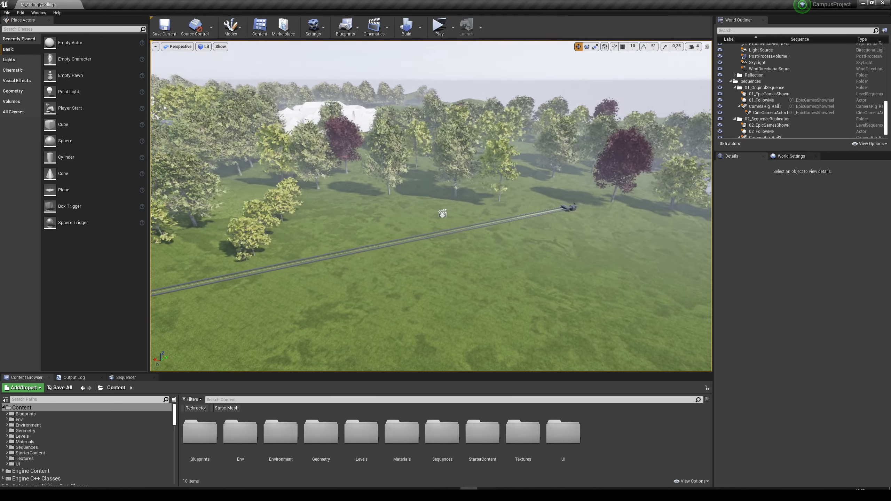
Select the cine camera mounted on the camera rail to preview its shot.
{"action": "left_click", "coordinate": [578, 216]}
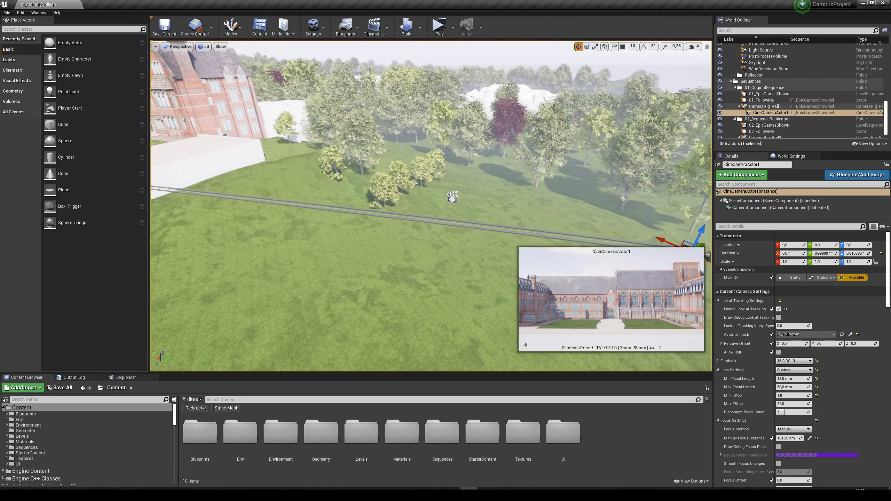
{"action": "right_click_drag", "start_coordinate": [578, 217], "coordinate": [473, 207]}
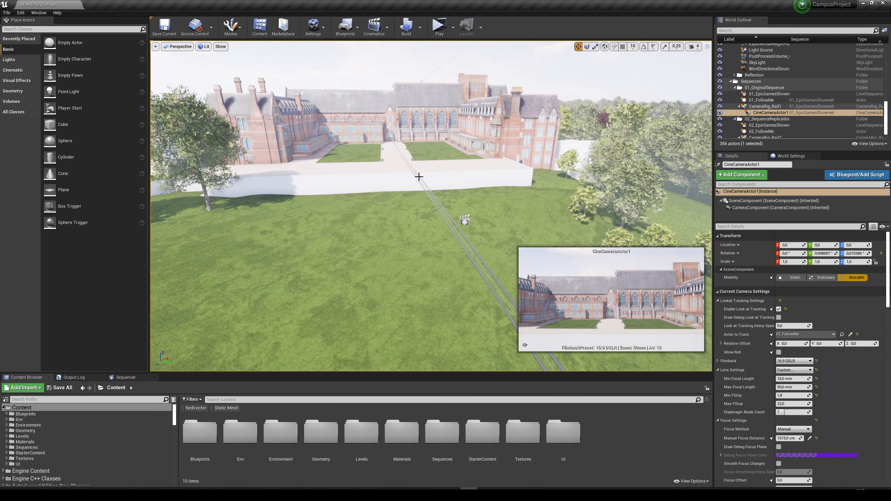
{"action": "right_click_drag", "start_coordinate": [419, 176], "coordinate": [433, 197]}
Select the 01_EpicGamesShowreel sequence actor and open its level sequence in Sequencer.
{"action": "left_click", "coordinate": [434, 172]}
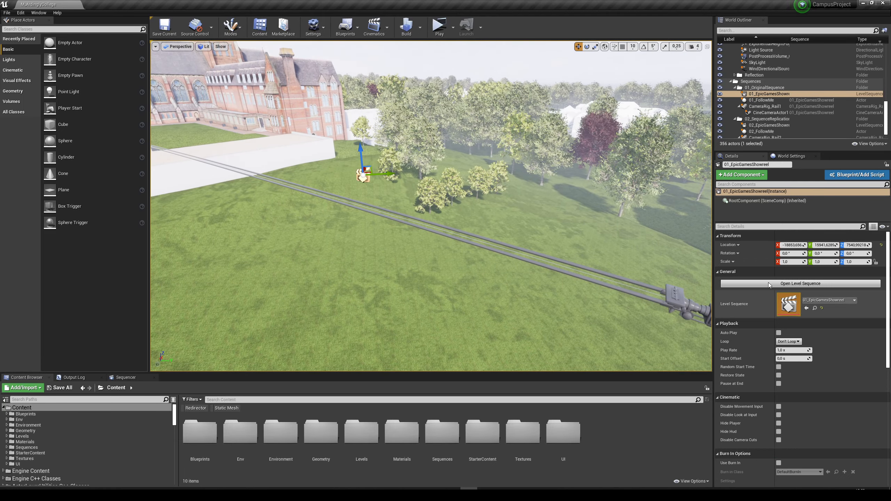
{"action": "left_click", "coordinate": [802, 285]}
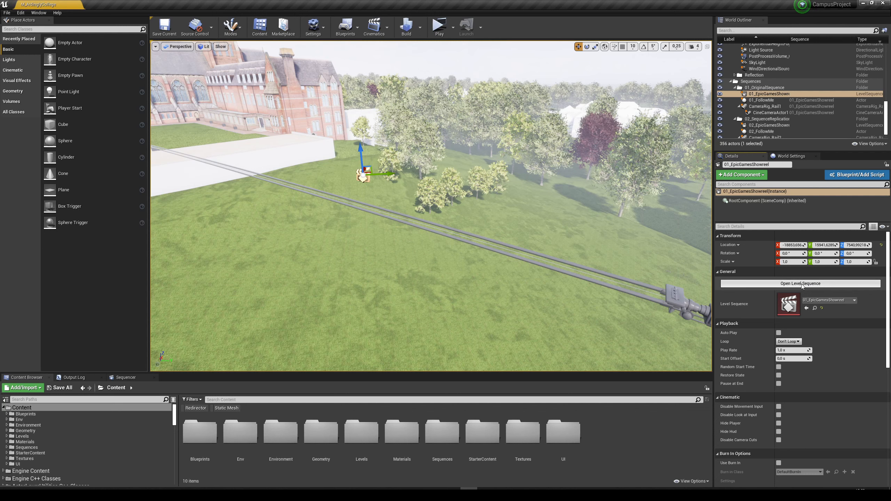
{"action": "key", "text": "w"}
{"action": "right_click_drag", "start_coordinate": [381, 274], "coordinate": [347, 251]}
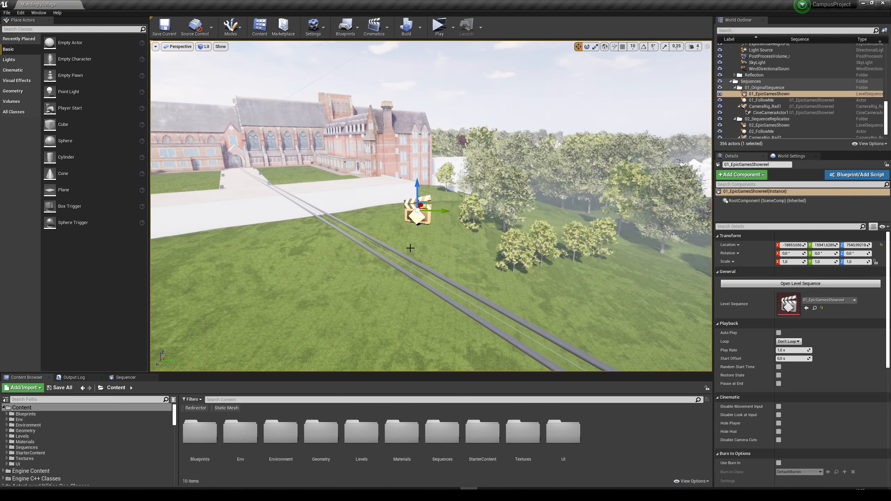
{"action": "left_click", "coordinate": [814, 285]}
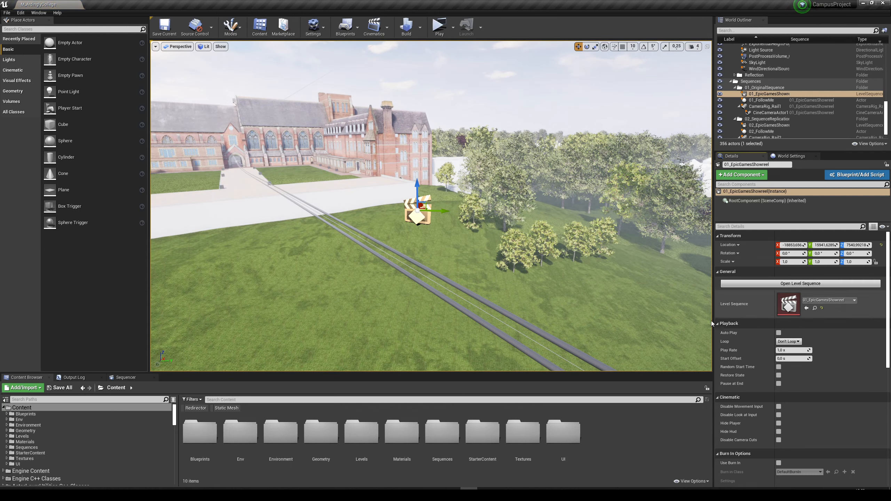
{"action": "left_click", "coordinate": [154, 377]}
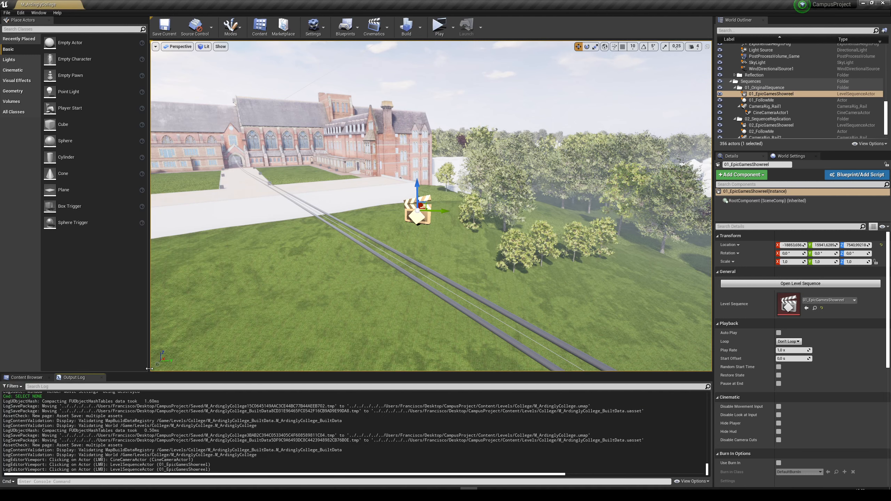
{"action": "left_click", "coordinate": [26, 377]}
{"action": "left_click", "coordinate": [847, 283]}
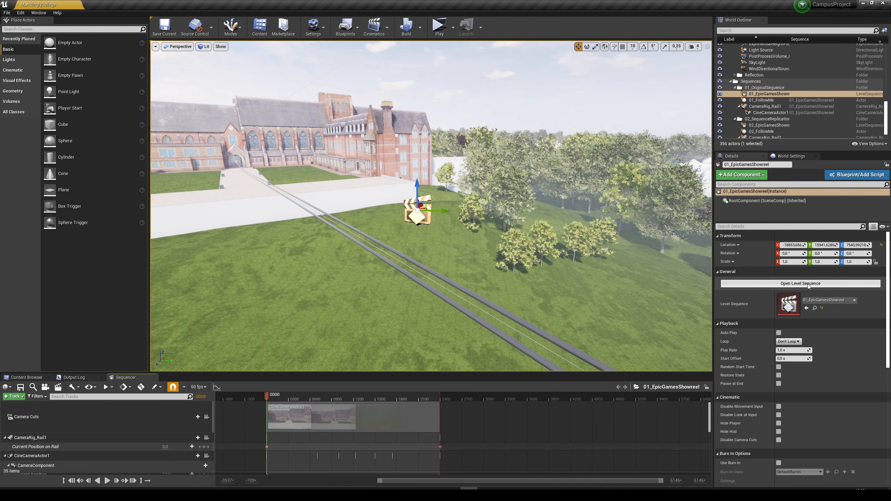
Bring the Sequencer editor into focus through the Cinematics windows.
{"action": "key", "text": "s"}
{"action": "right_click_drag", "start_coordinate": [397, 239], "coordinate": [426, 260]}
{"action": "key", "text": "s"}
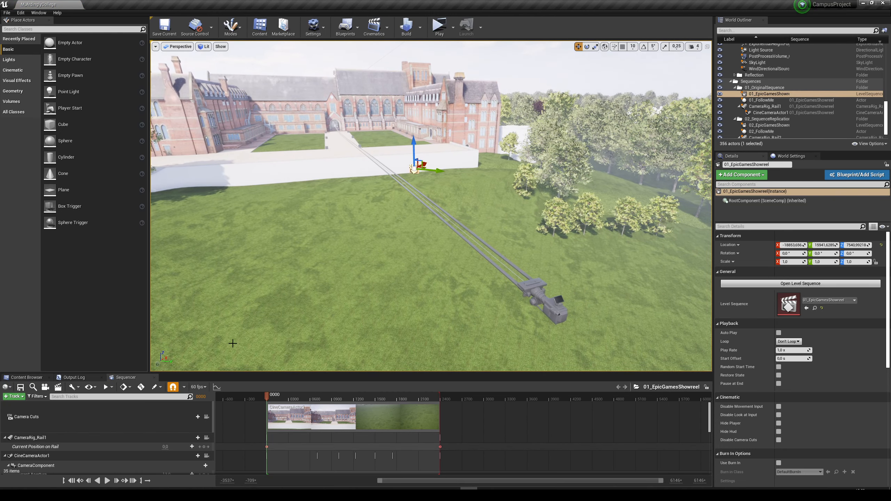
{"action": "left_click", "coordinate": [37, 12]}
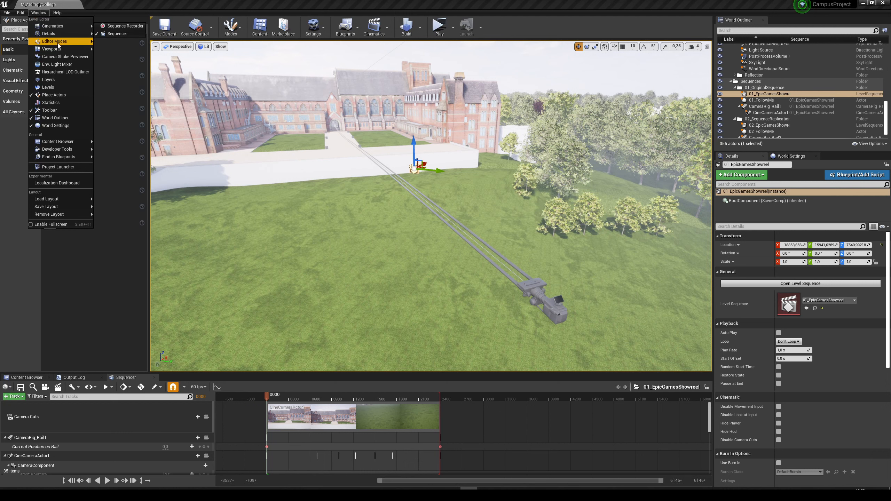
{"action": "mouse_move", "coordinate": [63, 27]}
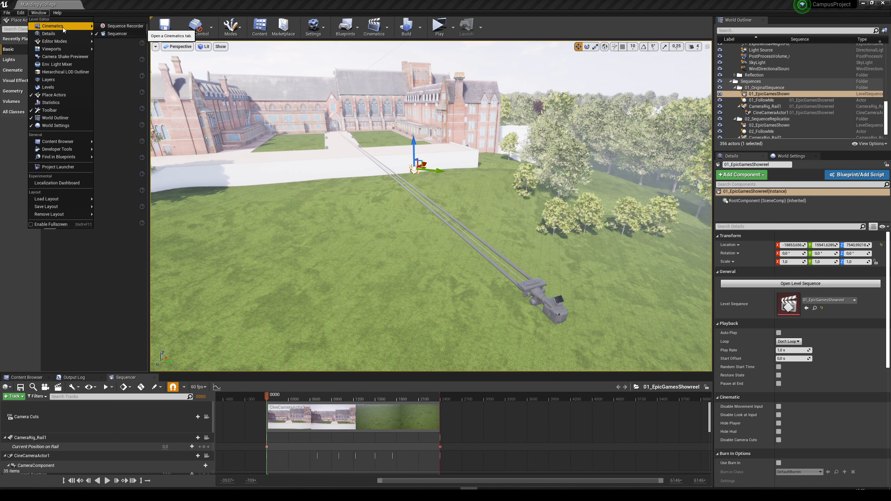
{"action": "left_click", "coordinate": [118, 35]}
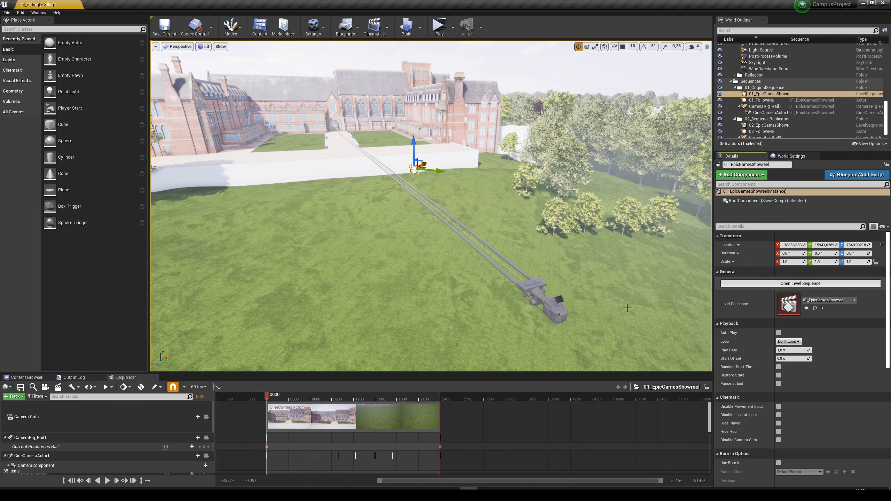
Select CineCameraActor1 in the 01_OriginalSequence folder, preview its animation on the timeline and return the playhead to frame 0001.
{"action": "right_click_drag", "start_coordinate": [431, 207], "coordinate": [458, 214]}
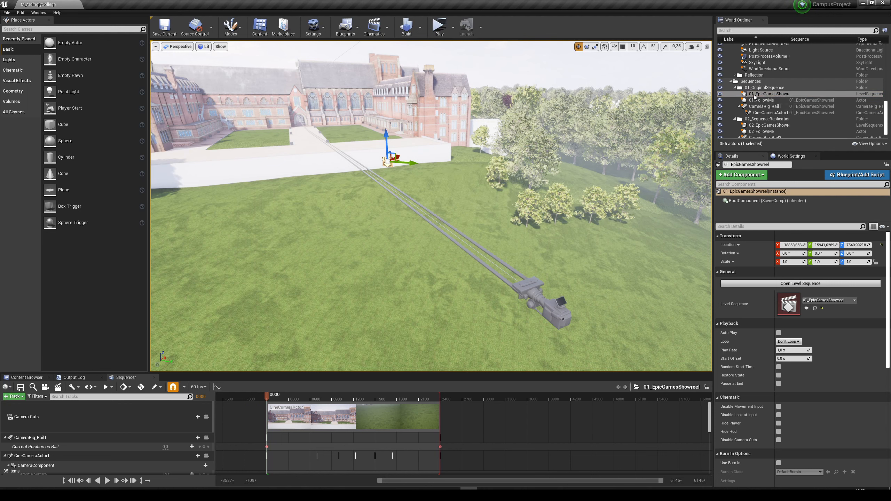
{"action": "left_click", "coordinate": [770, 113]}
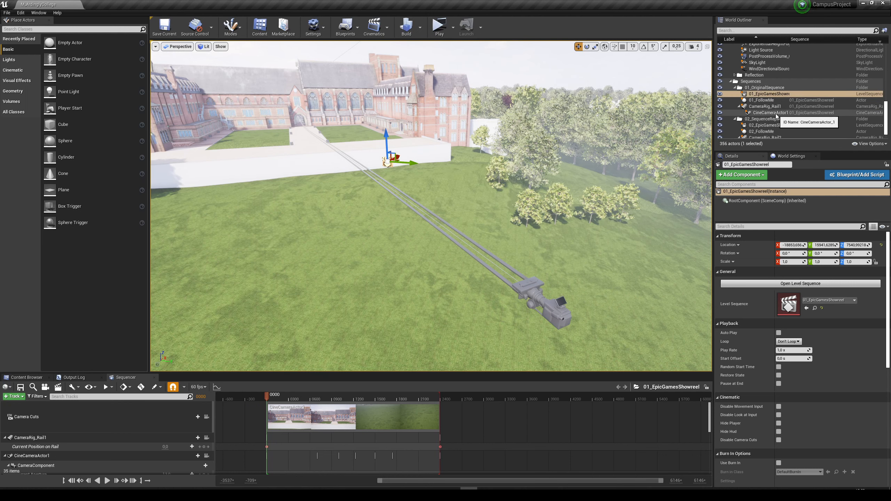
{"action": "key", "text": "f"}
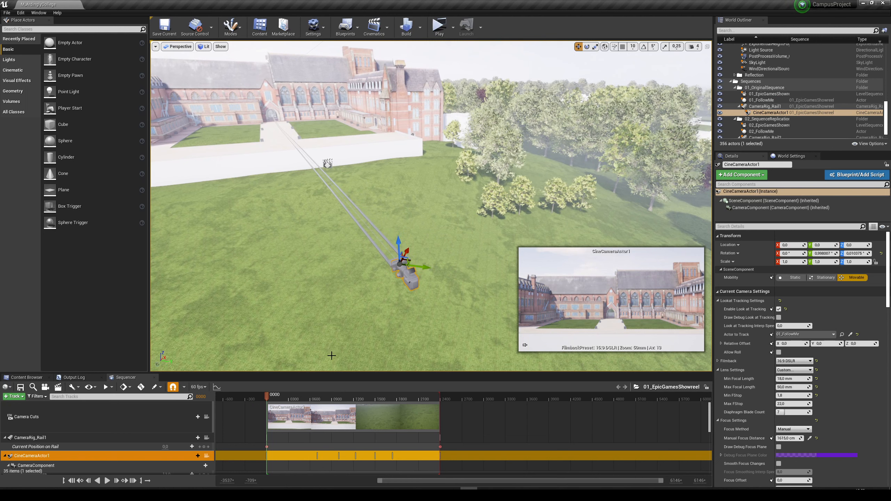
{"action": "left_click", "coordinate": [107, 480]}
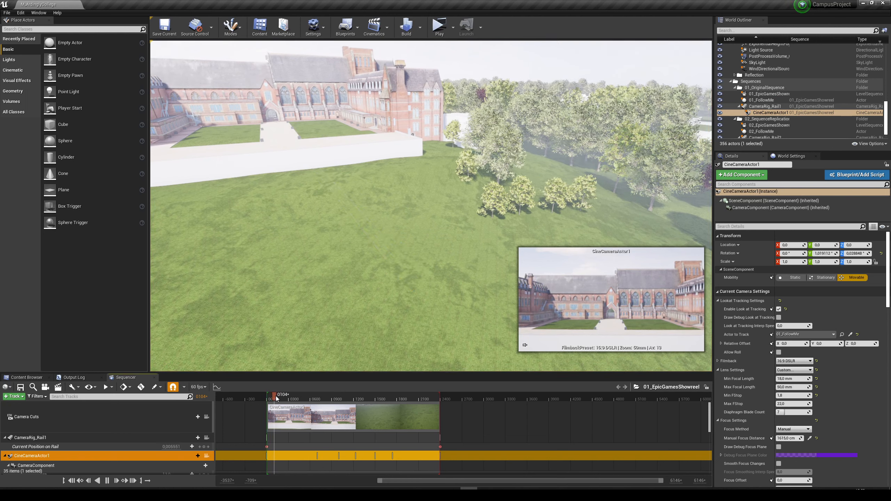
{"action": "left_click", "coordinate": [300, 396]}
{"action": "left_click_drag", "start_coordinate": [301, 396], "coordinate": [266, 395]}
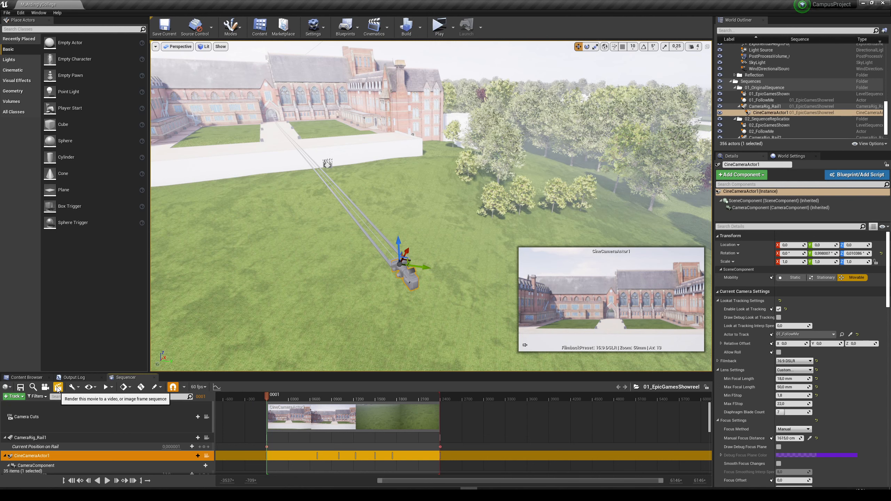
Render the sequence as an AVI video with a 60 fps custom frame rate and 1920 x 1080 (16:9) resolution.
{"action": "left_click", "coordinate": [57, 387]}
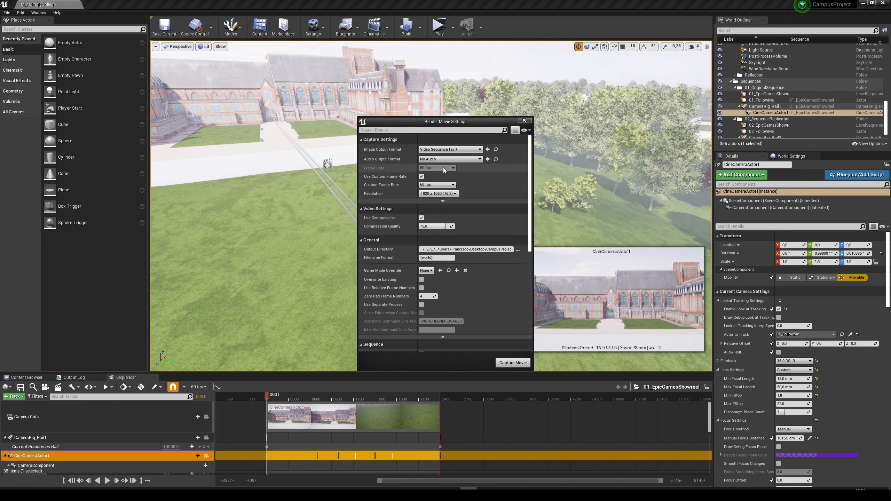
{"action": "left_click", "coordinate": [428, 185]}
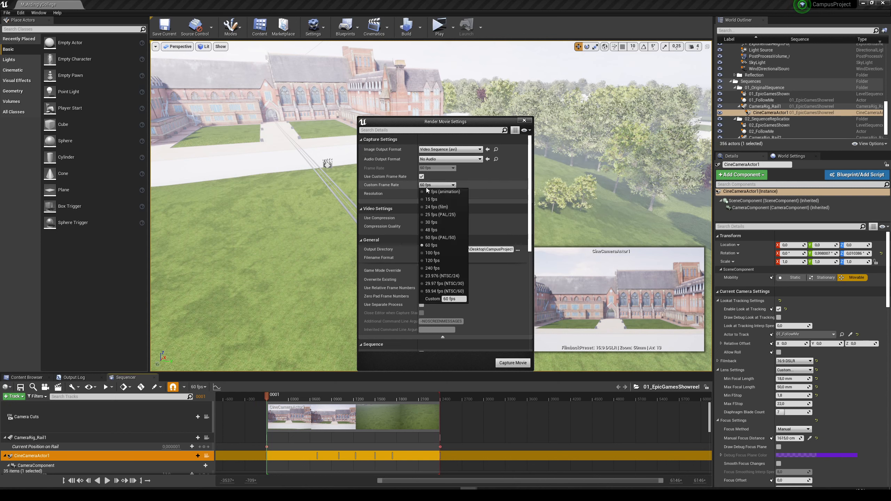
{"action": "left_click", "coordinate": [435, 245]}
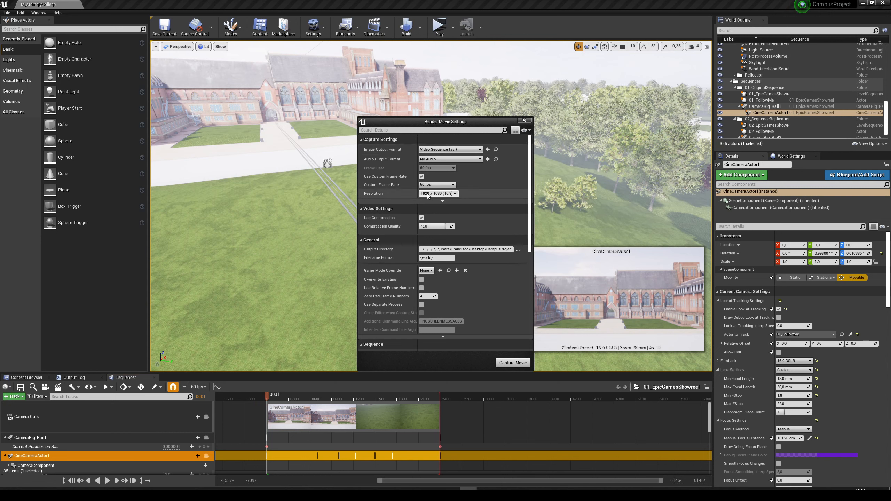
{"action": "left_click", "coordinate": [427, 195]}
{"action": "left_click", "coordinate": [437, 219]}
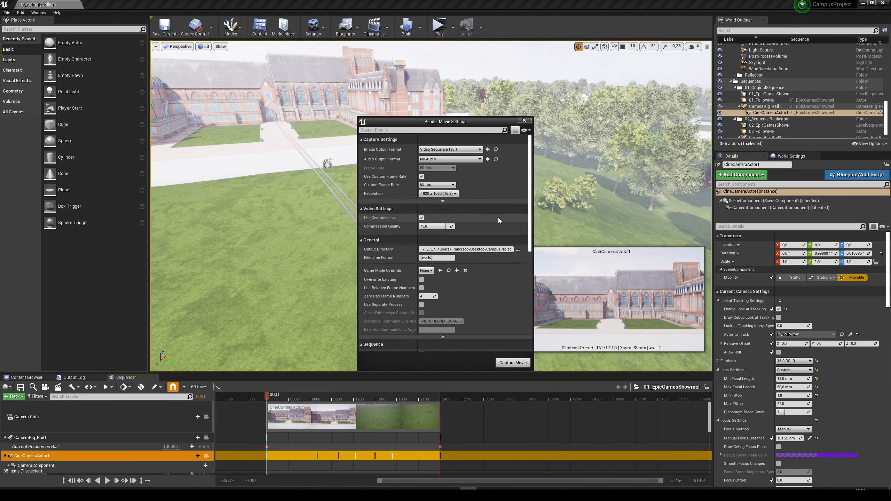
{"action": "scroll", "coordinate": [472, 292], "scroll_direction": "down", "scroll_amount": 8}
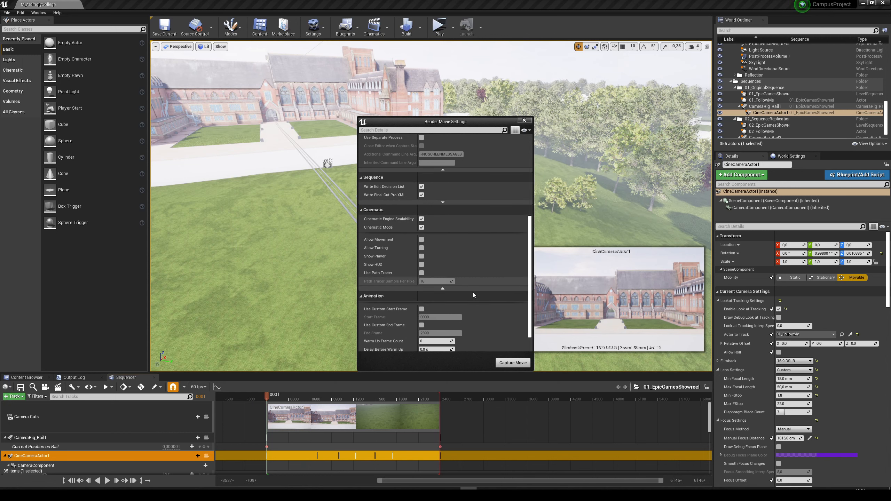
{"action": "left_click", "coordinate": [513, 363]}
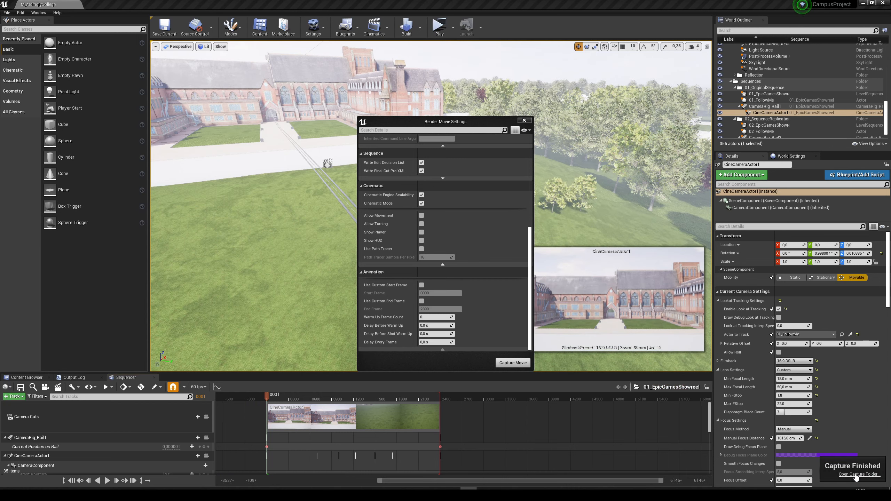
Open the capture folder, play the rendered M_ArdinglyCollege.avi, review it at several points and leave full-screen playback.
{"action": "left_click", "coordinate": [856, 474]}
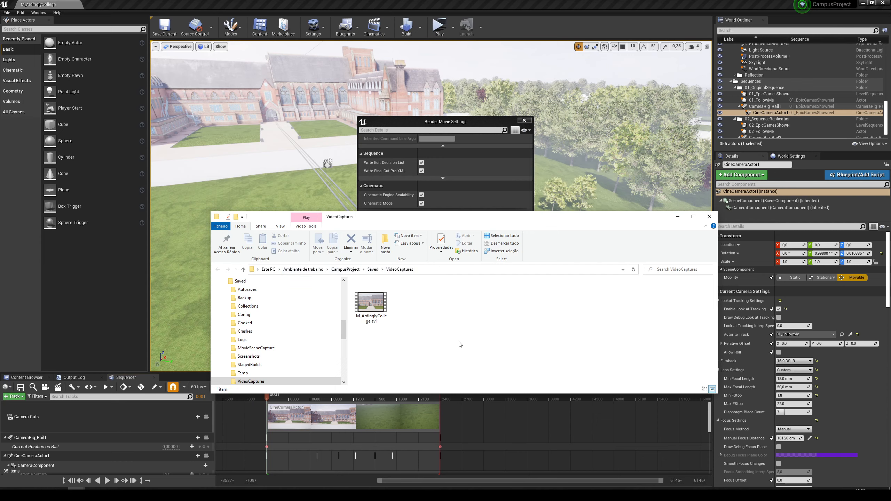
{"action": "double_click", "coordinate": [373, 305]}
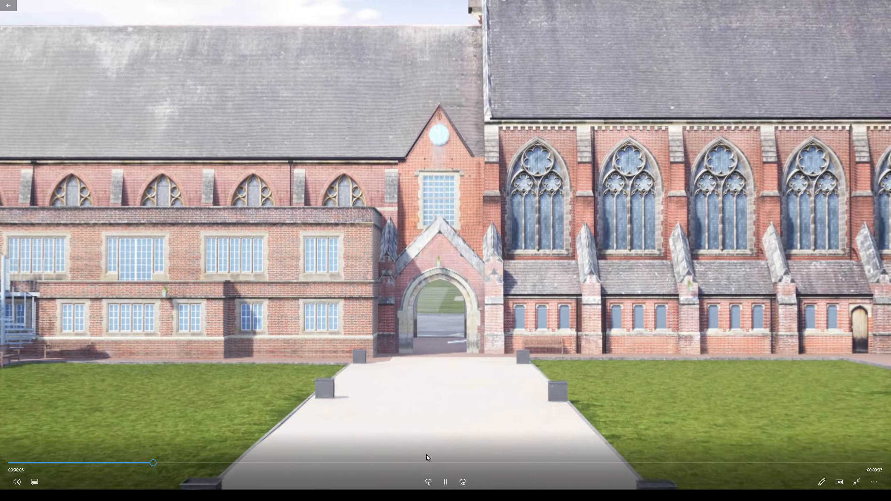
{"action": "left_click", "coordinate": [424, 462]}
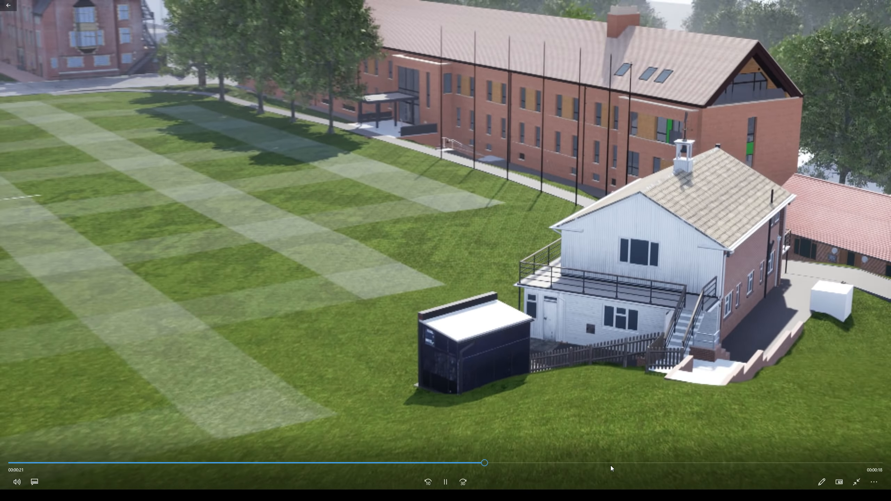
{"action": "left_click", "coordinate": [614, 463]}
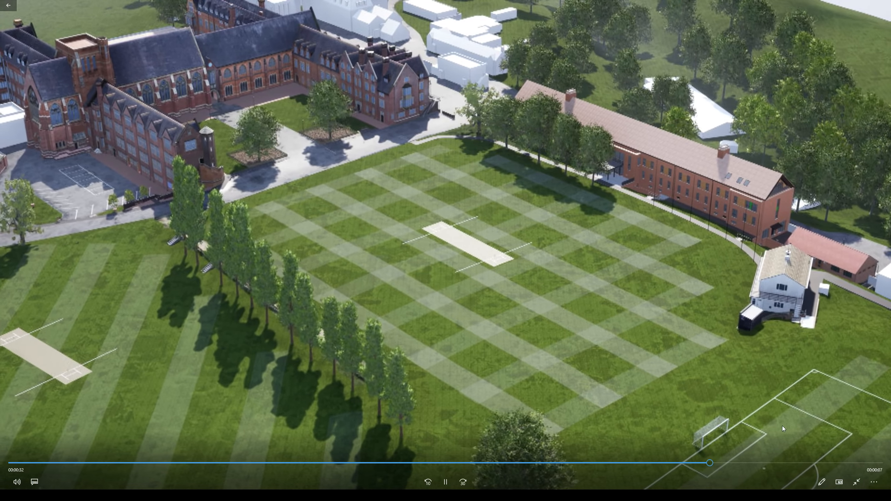
{"action": "left_click", "coordinate": [783, 463]}
{"action": "left_click_drag", "start_coordinate": [829, 465], "coordinate": [401, 446]}
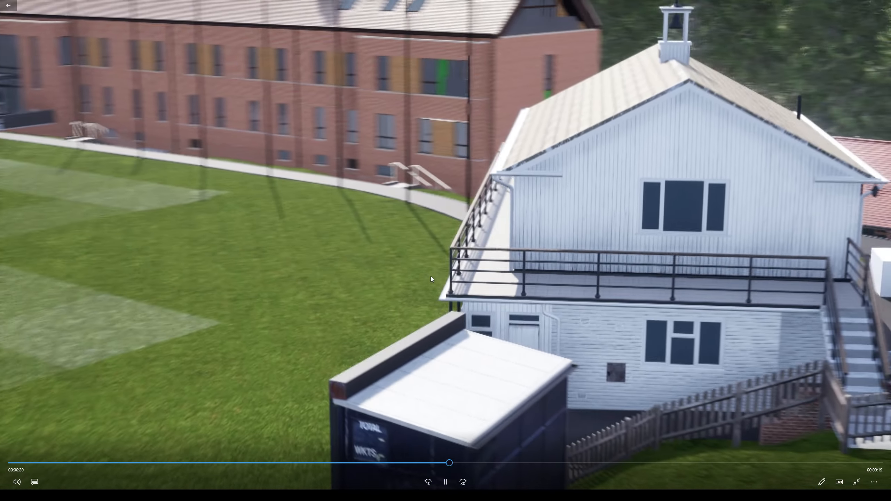
{"action": "key", "text": "Escape"}
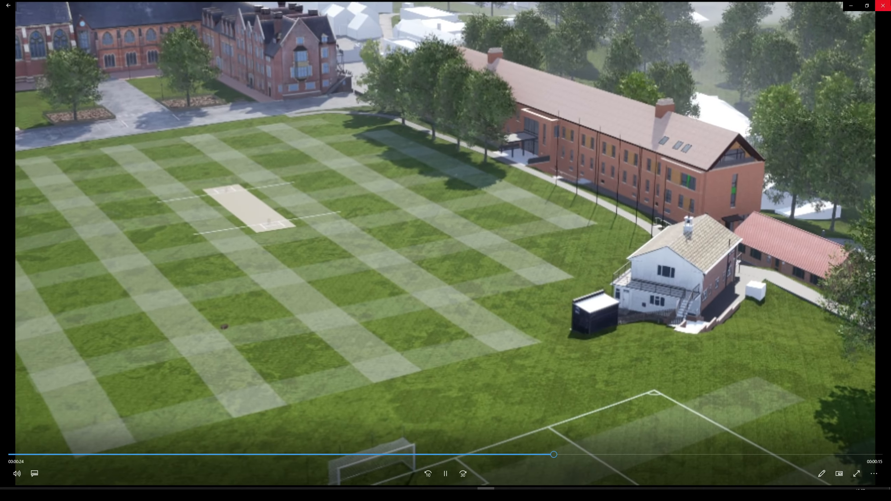
Close the video player, the capture folder and the Render Movie Settings, and clear the actor selection.
{"action": "left_click", "coordinate": [883, 6]}
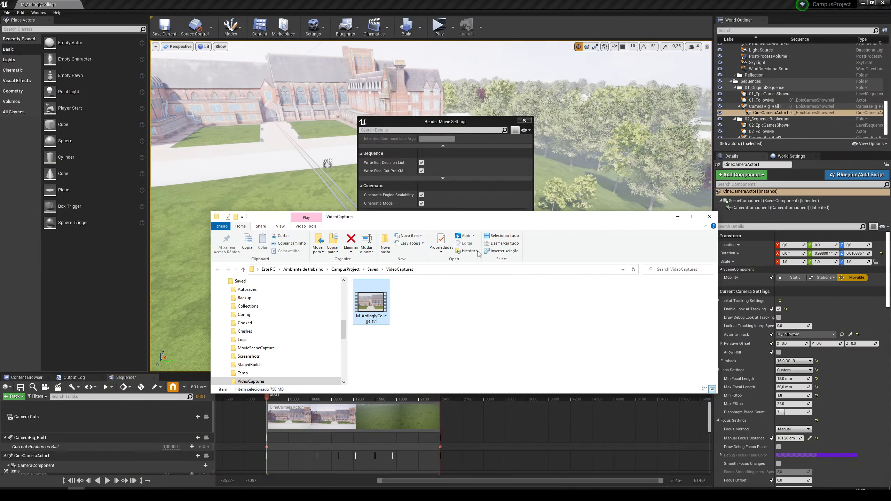
{"action": "left_click", "coordinate": [709, 217]}
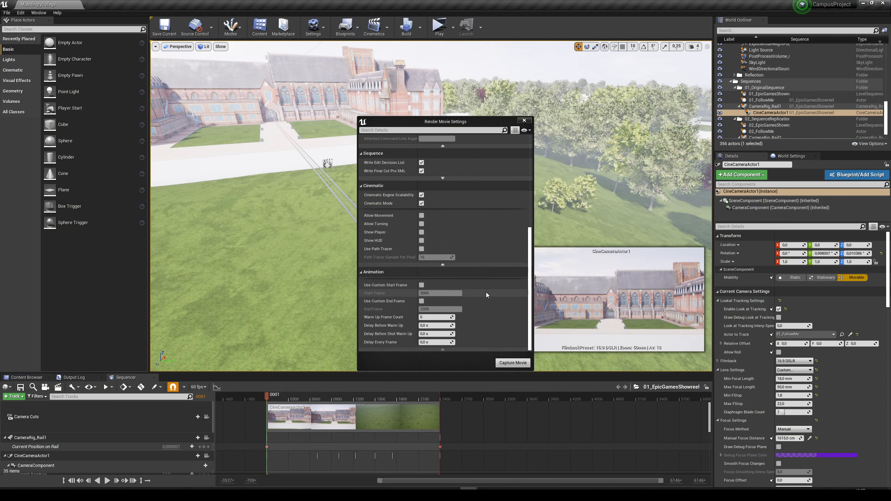
{"action": "left_click_drag", "start_coordinate": [530, 251], "coordinate": [530, 158]}
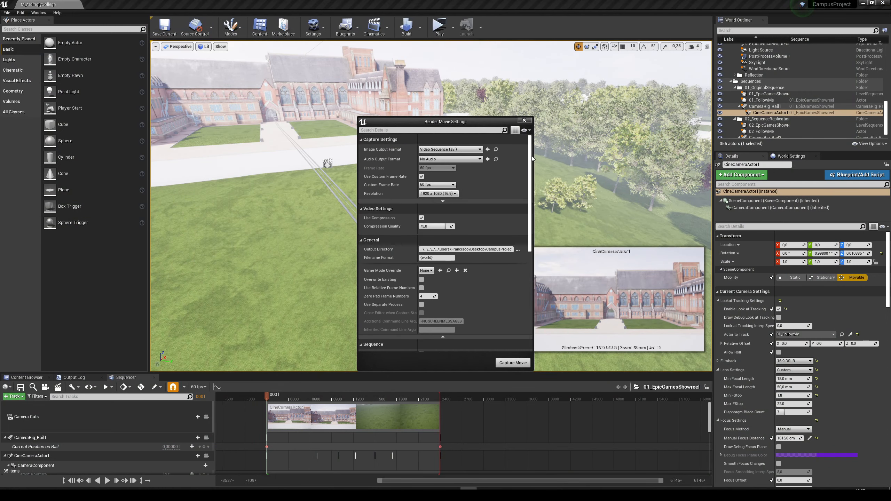
{"action": "left_click", "coordinate": [525, 121]}
{"action": "key", "text": "Escape"}
Find the Camera class among the placeable actors and add one on the courtyard's central path, in front of the arched entrance.
{"action": "right_click_drag", "start_coordinate": [491, 175], "coordinate": [508, 166]}
{"action": "key", "text": "w"}
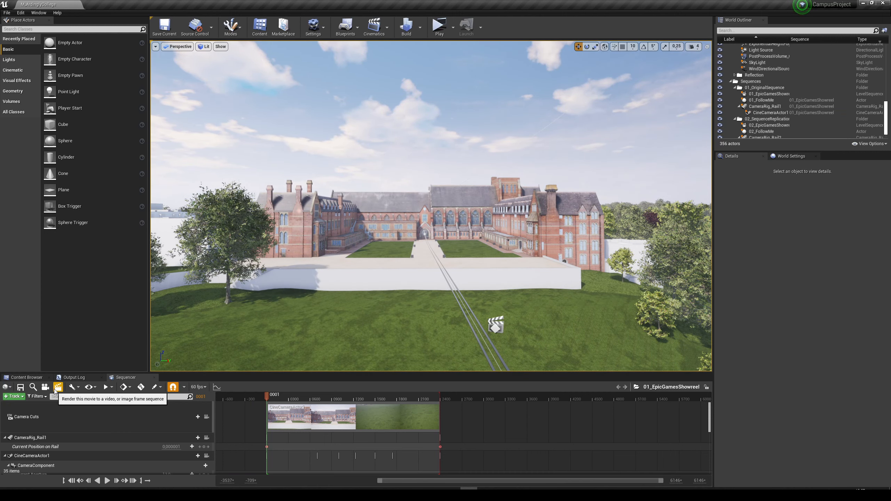
{"action": "key", "text": "a"}
{"action": "right_click_drag", "start_coordinate": [343, 284], "coordinate": [373, 300]}
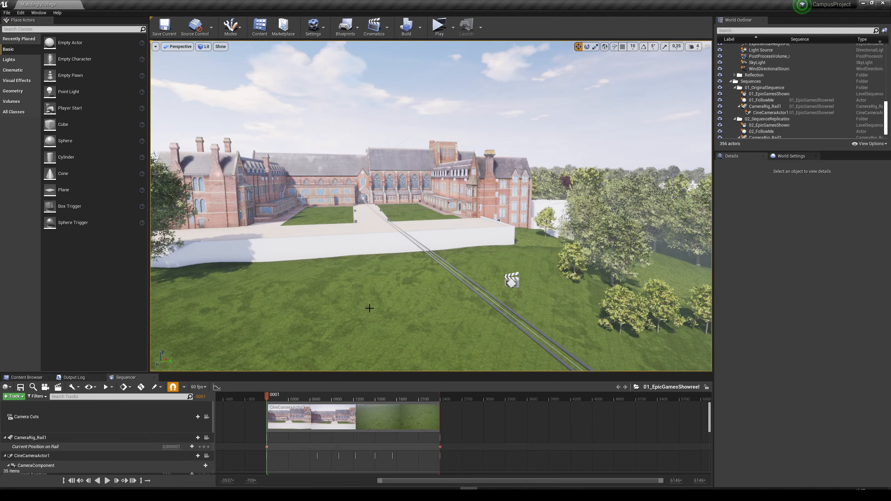
{"action": "right_click_drag", "start_coordinate": [369, 308], "coordinate": [337, 307]}
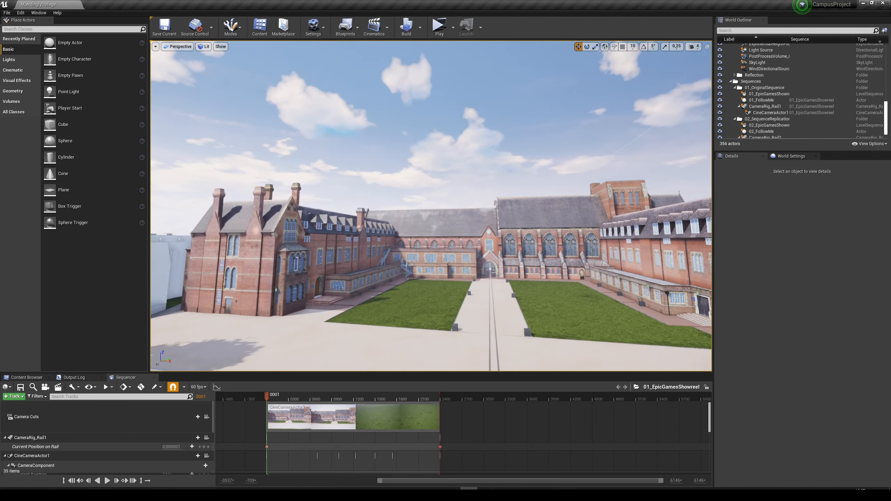
{"action": "key", "text": "w"}
{"action": "right_click_drag", "start_coordinate": [431, 224], "coordinate": [450, 246]}
{"action": "key", "text": "a"}
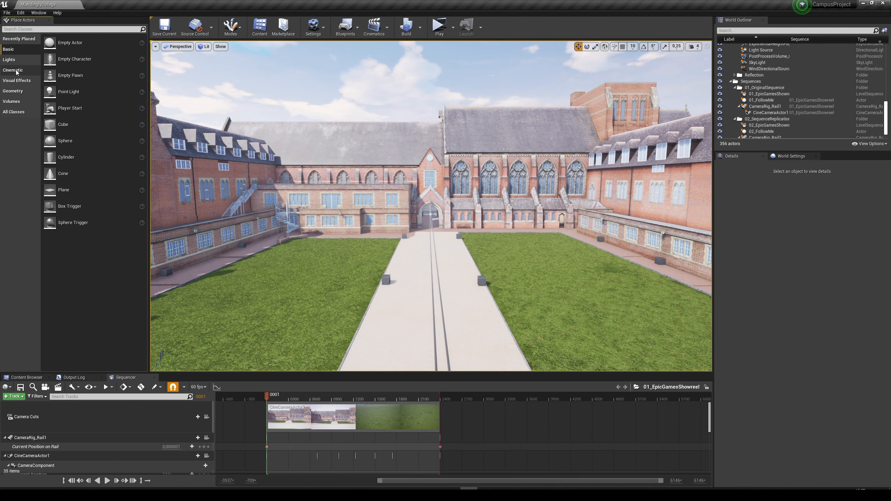
{"action": "left_click", "coordinate": [20, 30]}
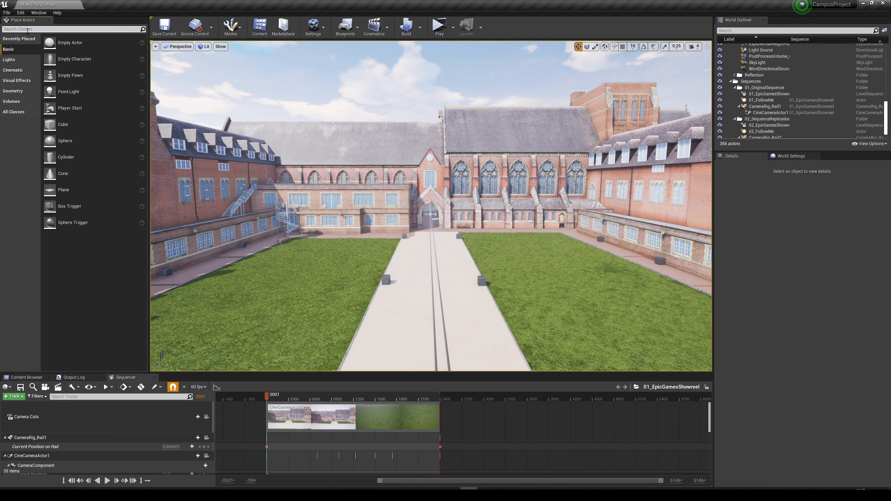
{"action": "type", "text": "camera"}
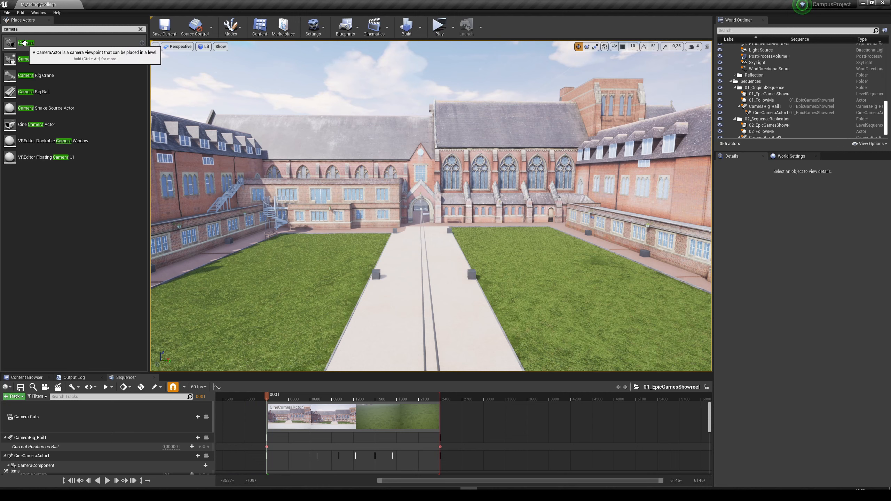
{"action": "left_click_drag", "start_coordinate": [26, 47], "coordinate": [436, 309]}
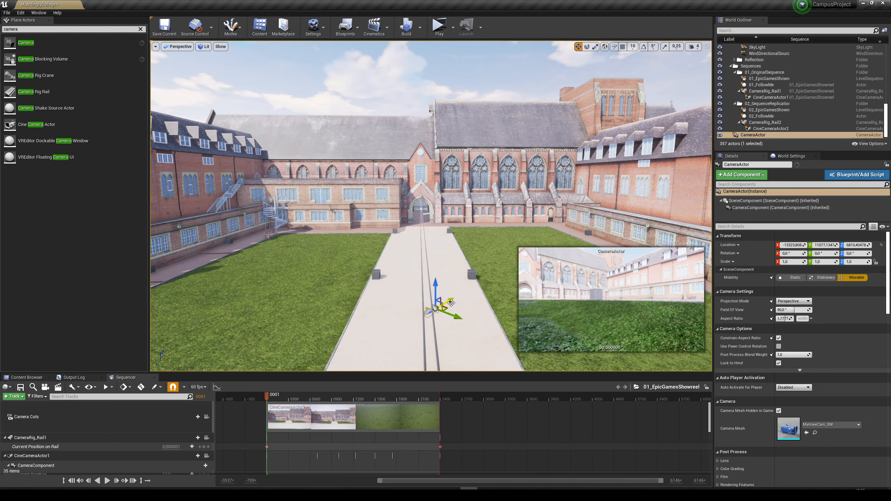
Rotate the new camera to a yaw of about -38.6° facing the arched entrance and raise it to about 7512 in Z.
{"action": "mouse_move", "coordinate": [451, 303]}
{"action": "right_mouse_down"}
{"action": "mouse_move", "coordinate": [441, 314]}
{"action": "mouse_move", "coordinate": [438, 306]}
{"action": "right_mouse_up"}
{"action": "key", "text": "a"}
{"action": "key", "text": "e"}
{"action": "left_click_drag", "start_coordinate": [400, 278], "coordinate": [367, 286]}
{"action": "key", "text": "w"}
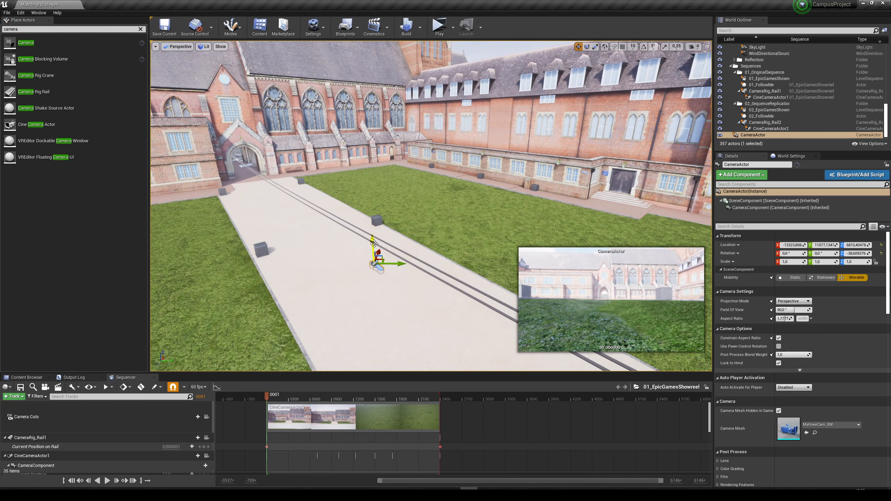
{"action": "left_click_drag", "start_coordinate": [374, 244], "coordinate": [366, 108]}
{"action": "mouse_move", "coordinate": [366, 109]}
{"action": "right_mouse_down"}
{"action": "mouse_move", "coordinate": [327, 87]}
{"action": "mouse_move", "coordinate": [351, 92]}
{"action": "mouse_move", "coordinate": [356, 109]}
{"action": "right_mouse_up"}
{"action": "key", "text": "d"}
{"action": "key", "text": "w"}
{"action": "key", "text": "s"}
{"action": "key", "text": "w"}
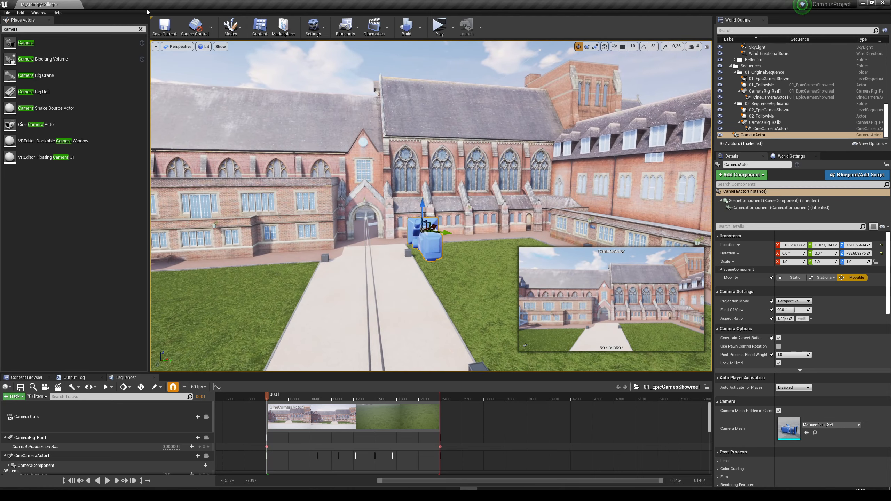
{"action": "left_click", "coordinate": [141, 30]}
Switch the transform gizmo to local space and slide the camera along its own axes to centre its view on the path.
{"action": "right_click_drag", "start_coordinate": [430, 187], "coordinate": [426, 221]}
{"action": "key", "text": "s"}
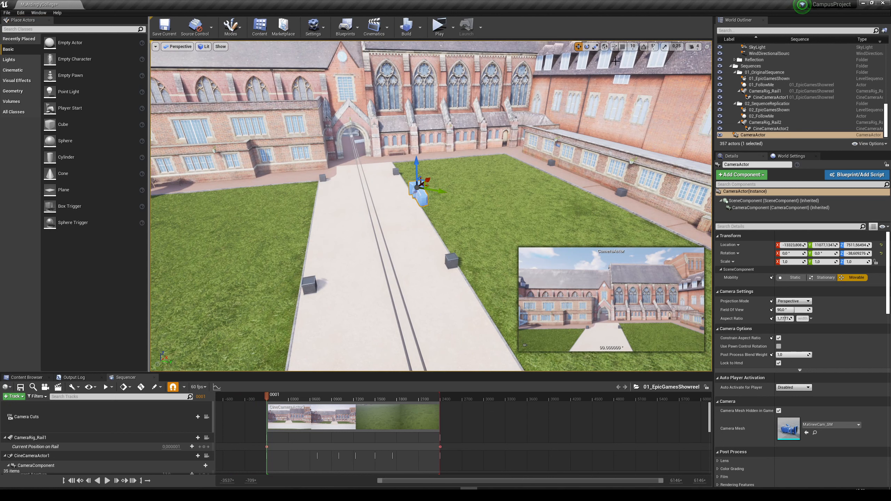
{"action": "left_click", "coordinate": [605, 47]}
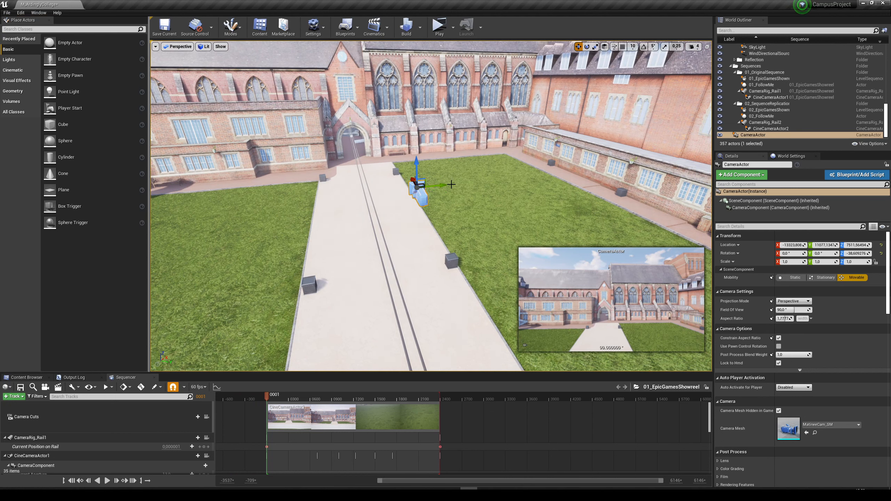
{"action": "left_click_drag", "start_coordinate": [442, 186], "coordinate": [407, 190]}
{"action": "right_click_drag", "start_coordinate": [407, 190], "coordinate": [449, 193]}
{"action": "left_click_drag", "start_coordinate": [342, 199], "coordinate": [366, 206]}
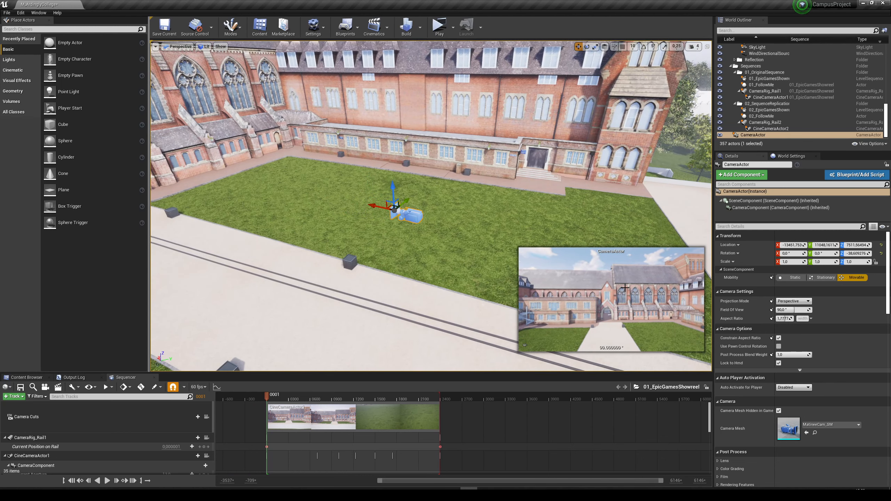
Move CameraActor into a new World Outliner folder named StillCameras.
{"action": "left_click", "coordinate": [749, 135]}
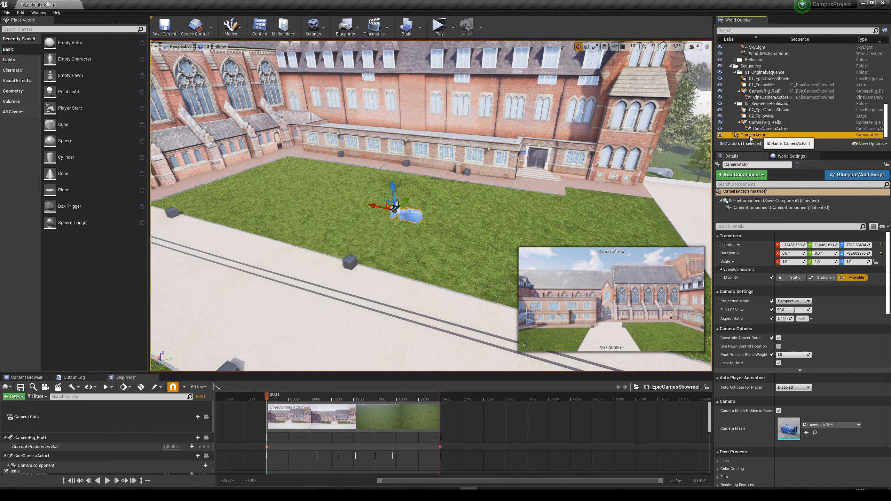
{"action": "right_click", "coordinate": [749, 136]}
{"action": "mouse_move", "coordinate": [763, 336]}
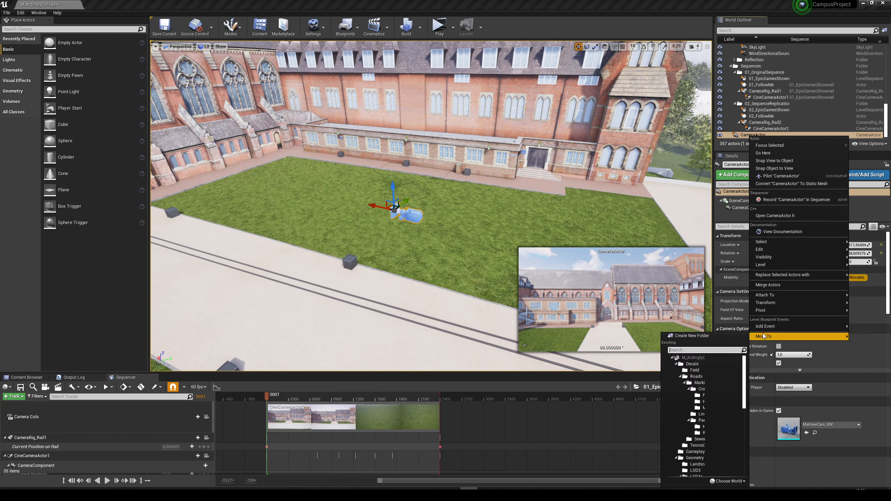
{"action": "left_click", "coordinate": [718, 335]}
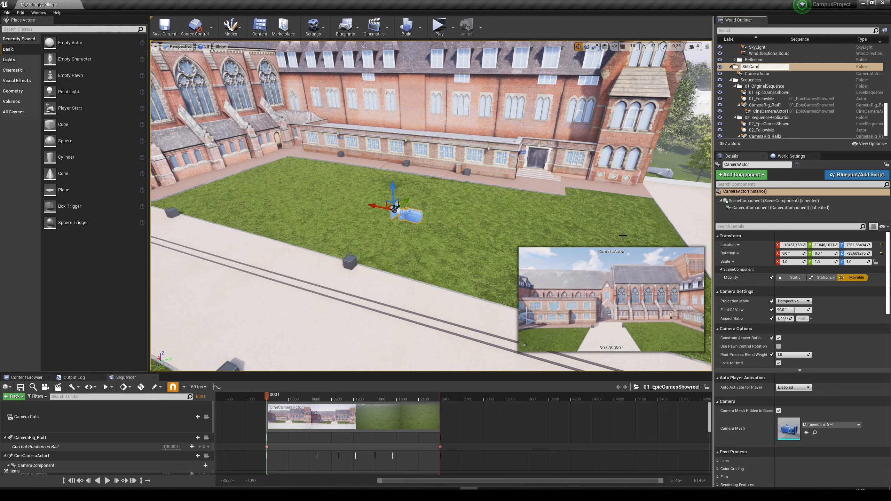
{"action": "type", "text": "StillCameras"}
{"action": "key", "text": "Return"}
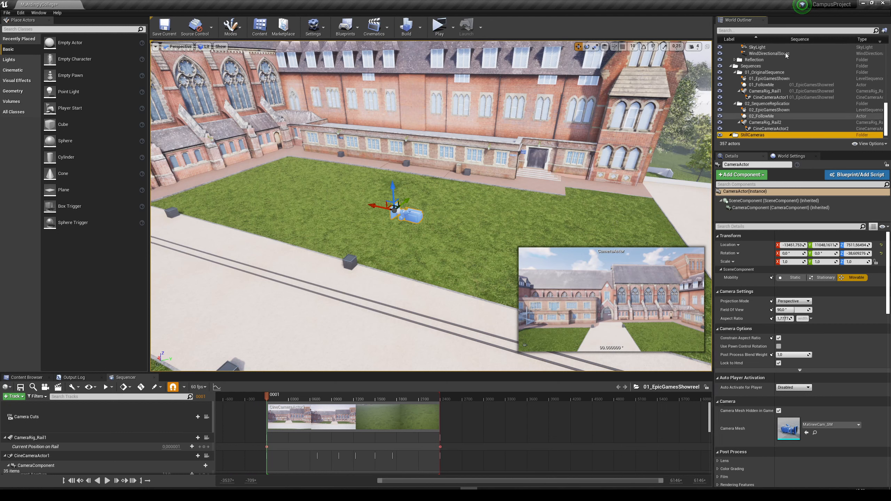
Rename the CameraActor in the StillCameras folder as Camera1.
{"action": "left_click", "coordinate": [759, 136]}
{"action": "key", "text": "F2"}
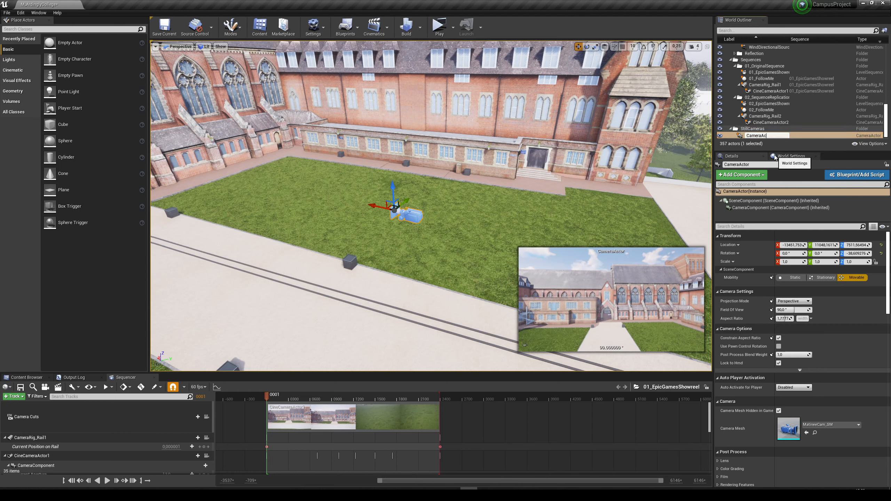
{"action": "type", "text": "Camera1"}
{"action": "key", "text": "Return"}
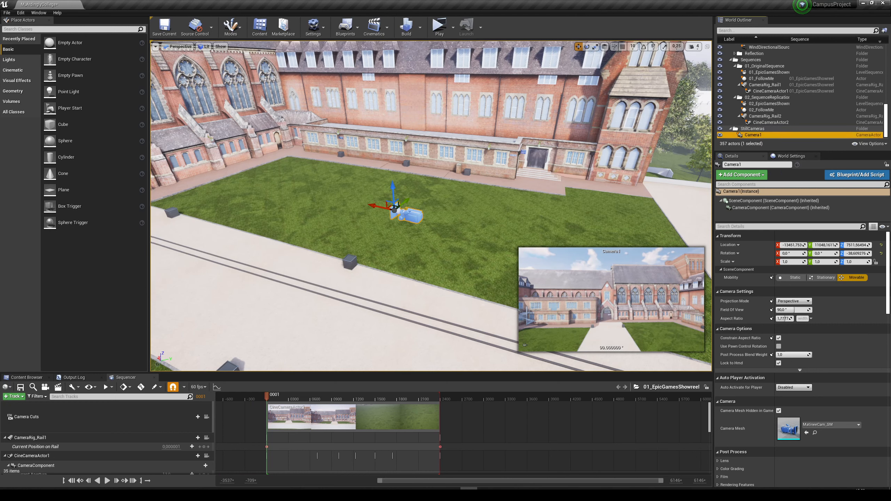
Pilot Camera1 so that the viewport is bound to its location and orientation.
{"action": "key", "text": "d"}
{"action": "right_click_drag", "start_coordinate": [482, 293], "coordinate": [369, 296]}
{"action": "right_click_drag", "start_coordinate": [385, 215], "coordinate": [391, 220]}
{"action": "key", "text": "w"}
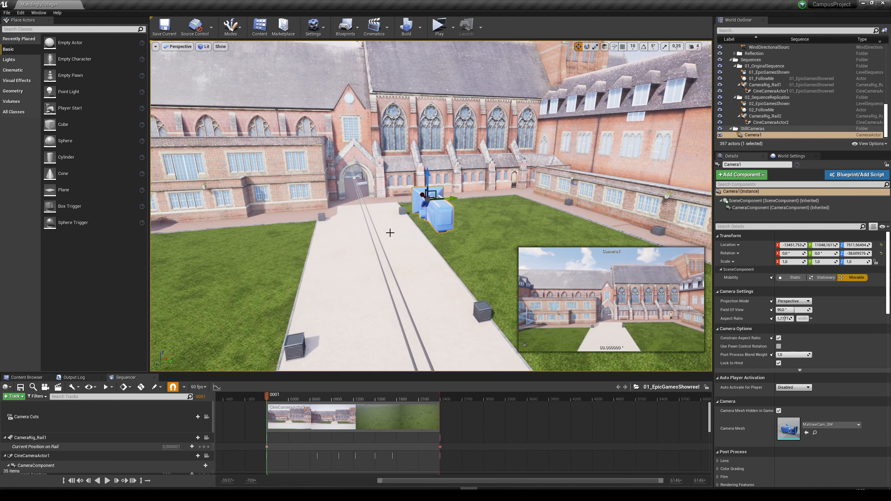
{"action": "right_click", "coordinate": [433, 216]}
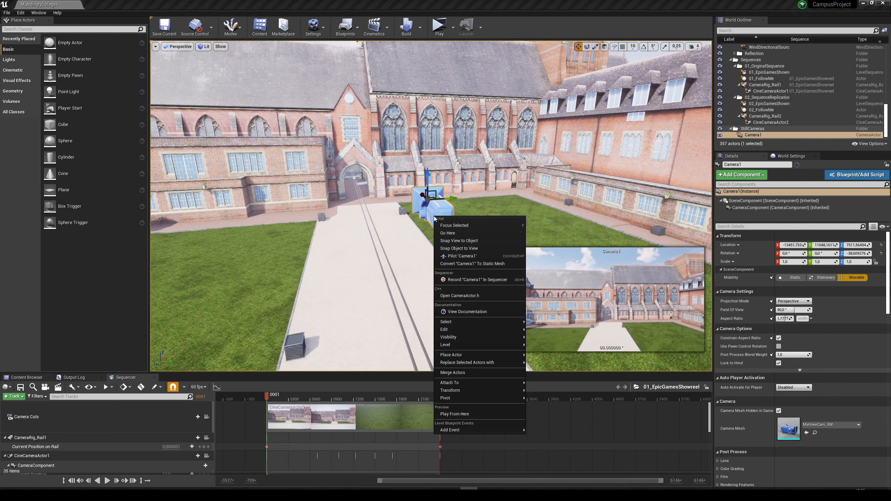
{"action": "left_click", "coordinate": [458, 256]}
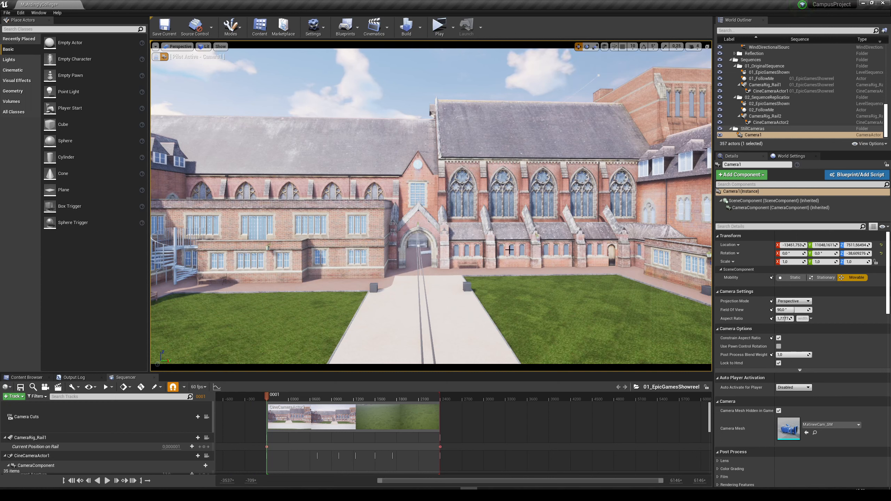
Reframe the piloted Camera1 on the arched entrance at about -1.4° pitch, -41.4° yaw and 7537 in Z, checking the framing full screen.
{"action": "key", "text": "s"}
{"action": "mouse_move", "coordinate": [440, 222]}
{"action": "right_mouse_down"}
{"action": "mouse_move", "coordinate": [430, 222]}
{"action": "mouse_move", "coordinate": [449, 225]}
{"action": "right_mouse_up"}
{"action": "key", "text": "e"}
{"action": "key", "text": "w"}
{"action": "key", "text": "s"}
{"action": "key", "text": "w"}
{"action": "key", "text": "d"}
{"action": "key", "text": "F11"}
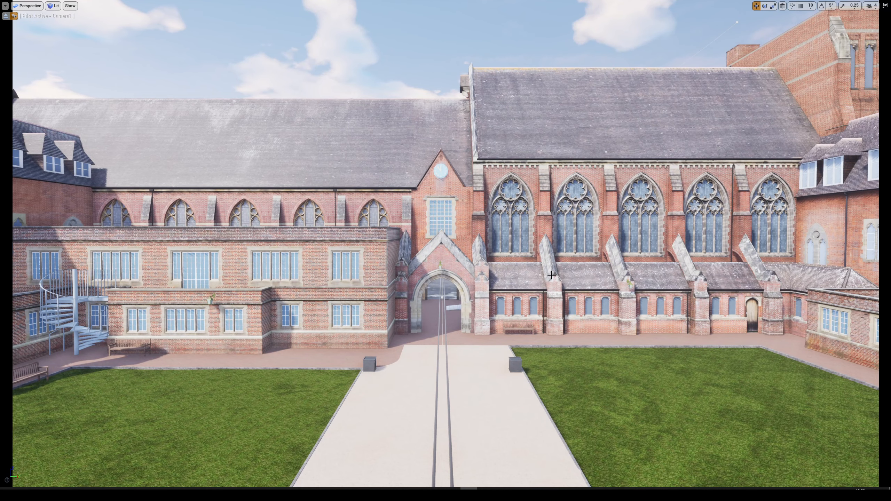
{"action": "key", "text": "F11"}
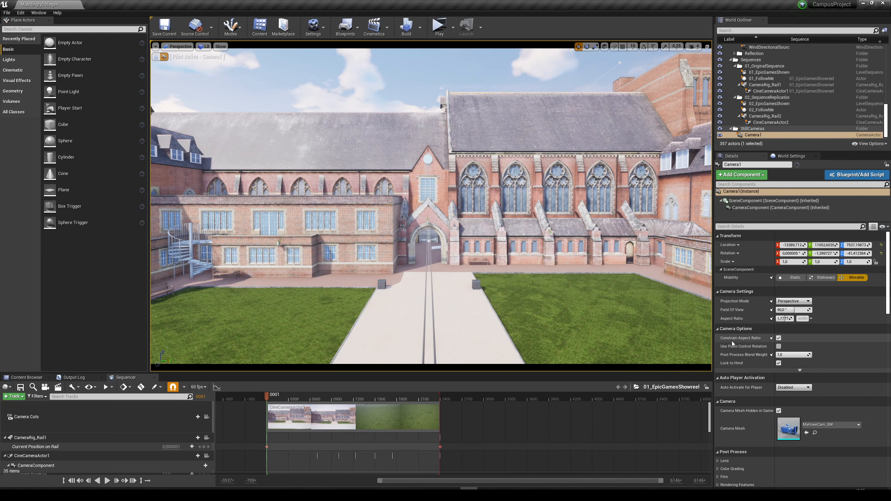
Turn off Constrain Aspect Ratio for Camera1 and show its view full screen, clear of selection outlines and the camera rail.
{"action": "left_click", "coordinate": [778, 338]}
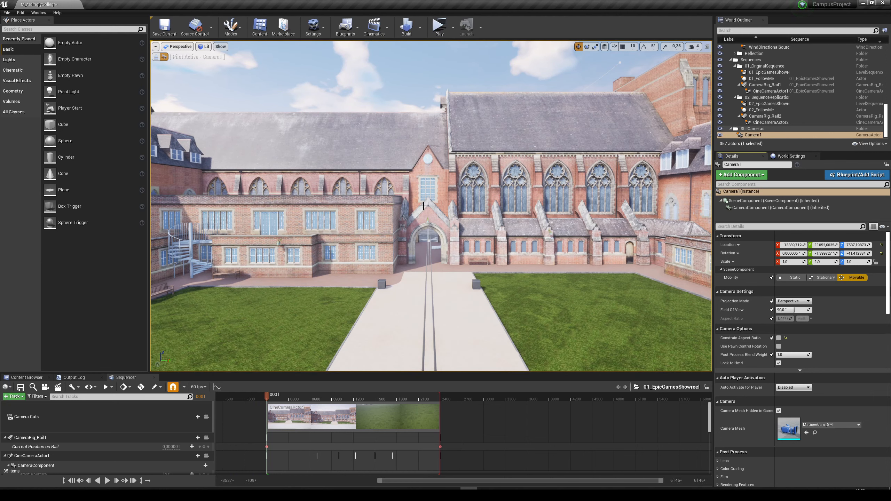
{"action": "left_click", "coordinate": [384, 212]}
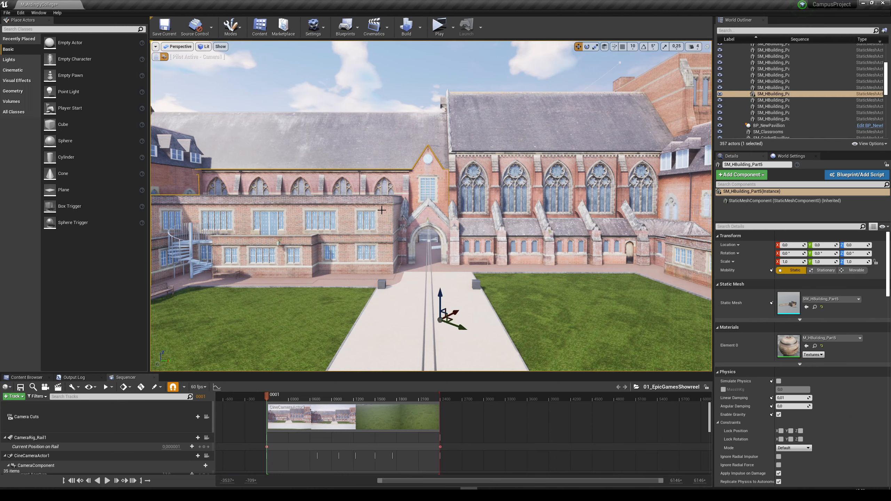
{"action": "key", "text": "F11"}
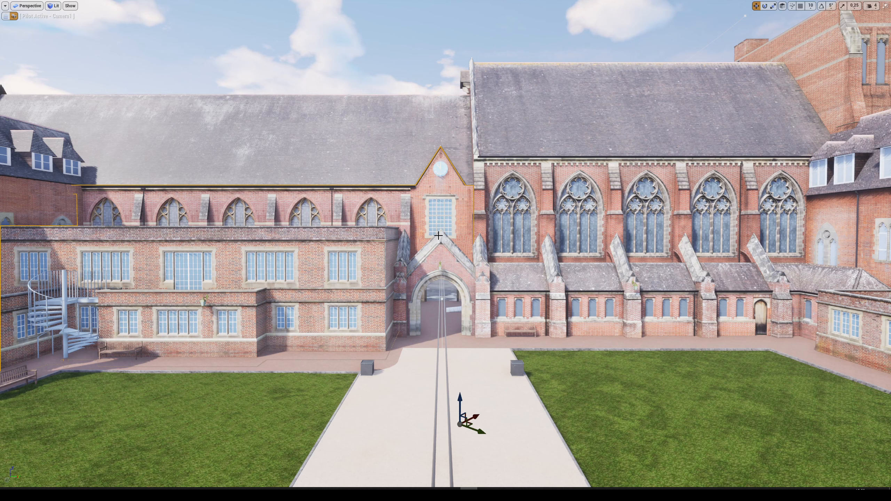
{"action": "key", "text": "Escape"}
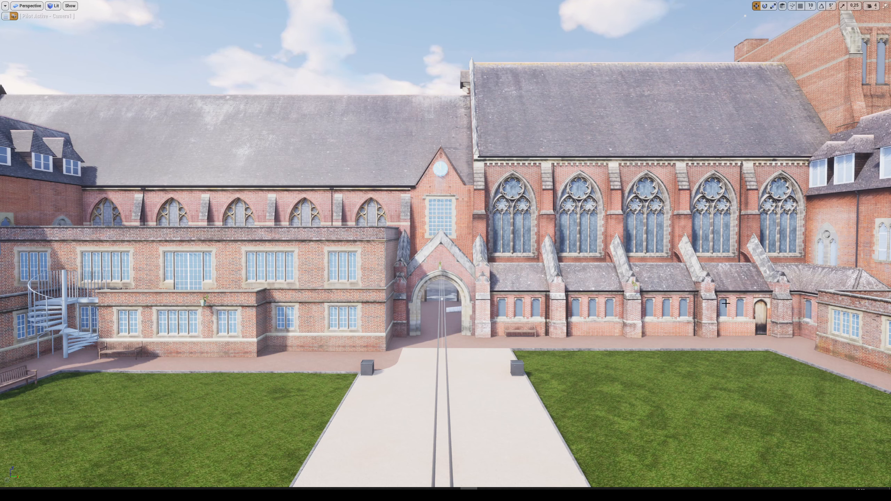
{"action": "left_click", "coordinate": [298, 181]}
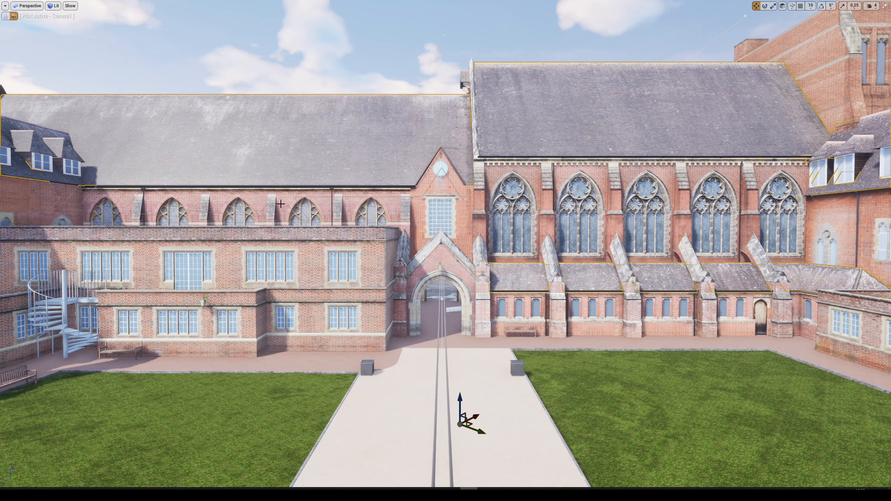
{"action": "key", "text": "Escape"}
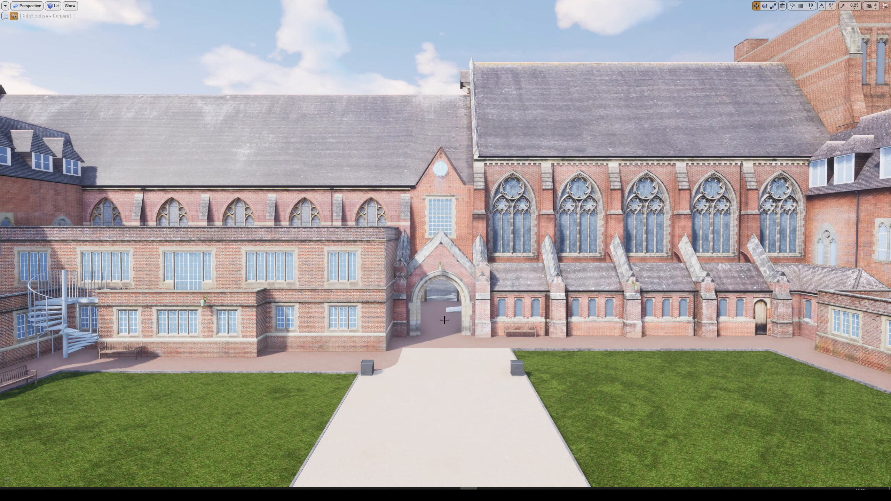
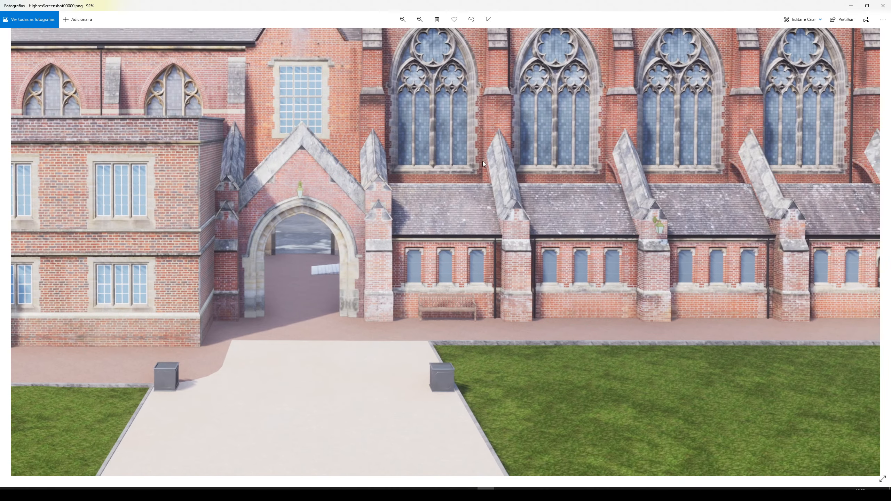
Review HighresScreenshot00000.png zoomed out with its file information, including the dimensions, and close the image and its folder.
{"action": "scroll", "coordinate": [464, 267], "scroll_direction": "down", "scroll_amount": 3}
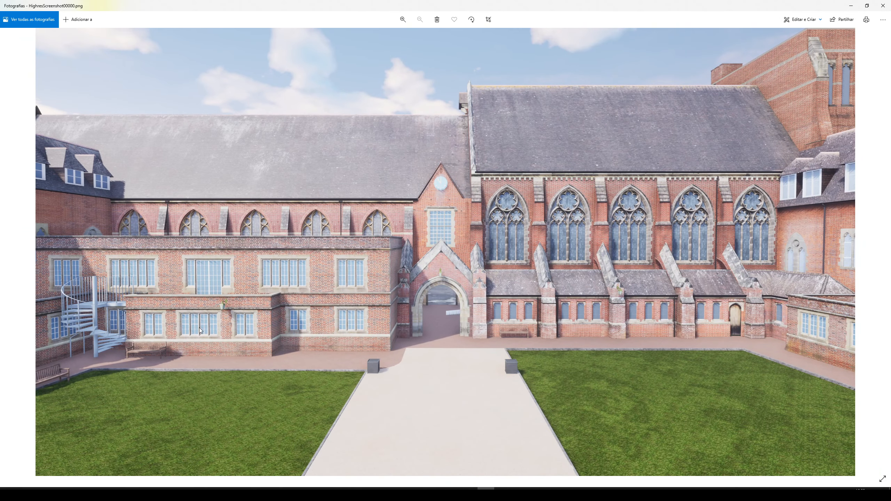
{"action": "right_click", "coordinate": [251, 199]}
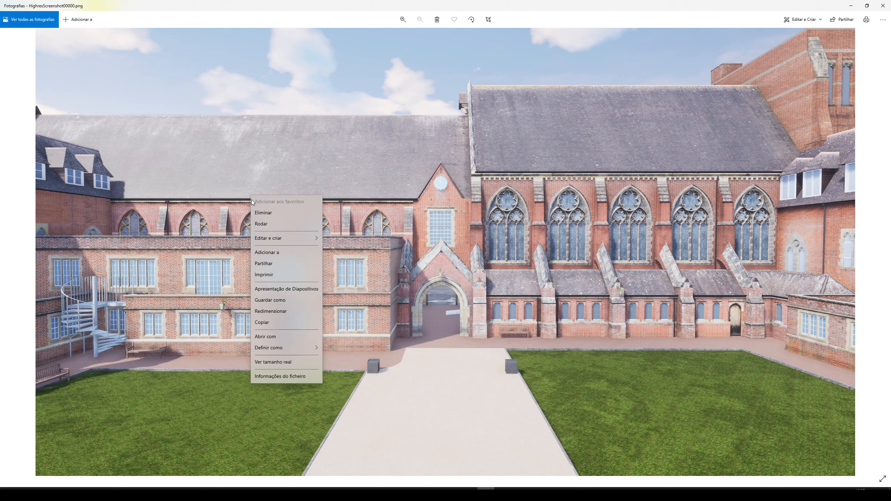
{"action": "left_click", "coordinate": [284, 376]}
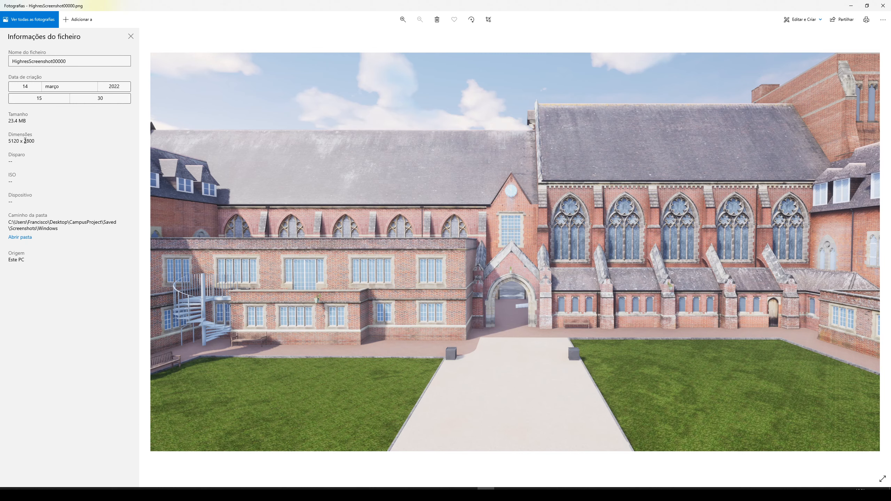
{"action": "left_click", "coordinate": [889, 1]}
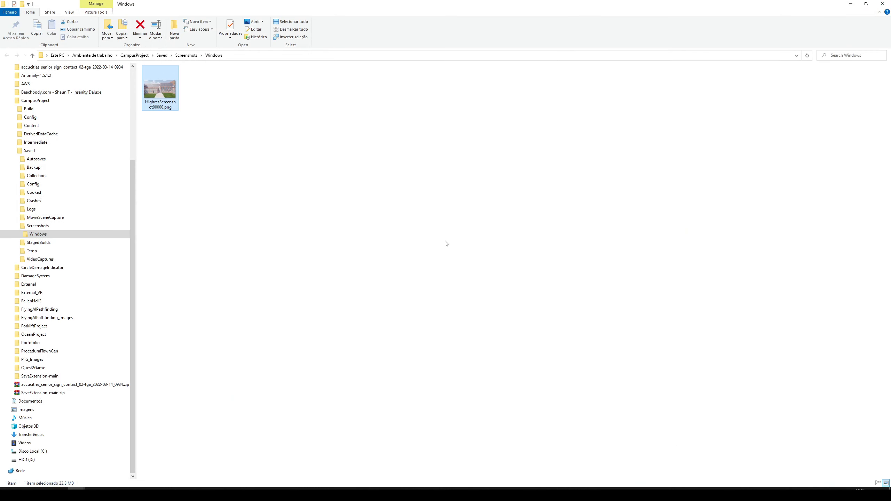
{"action": "left_click", "coordinate": [877, 6]}
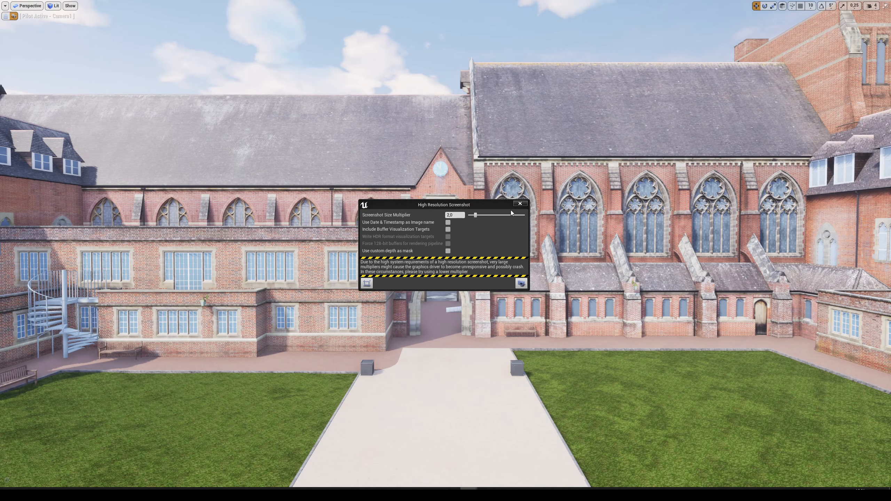
Close the High Resolution Screenshot dialog, stop piloting Camera1 and leave the full-screen view.
{"action": "left_click", "coordinate": [520, 204]}
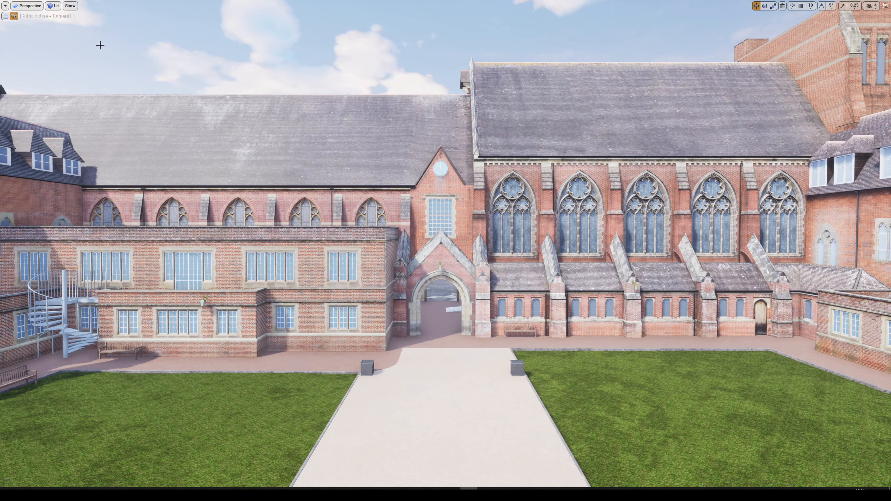
{"action": "left_click", "coordinate": [5, 16]}
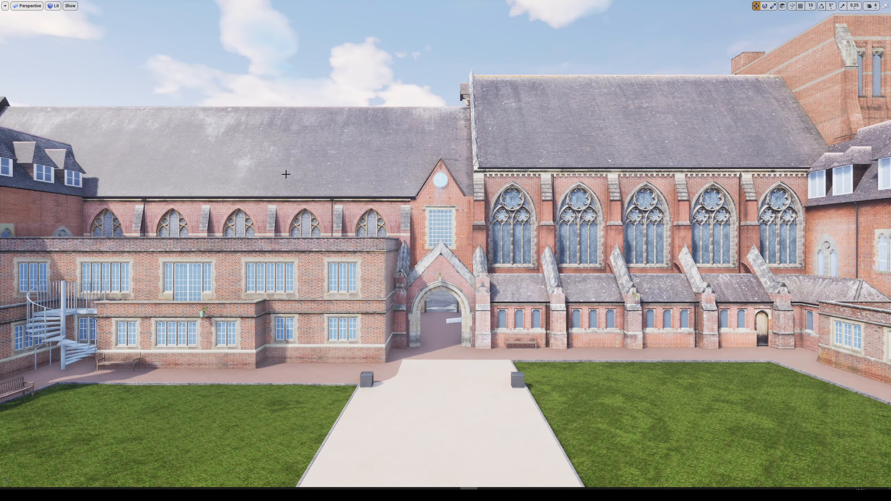
{"action": "key", "text": "F11"}
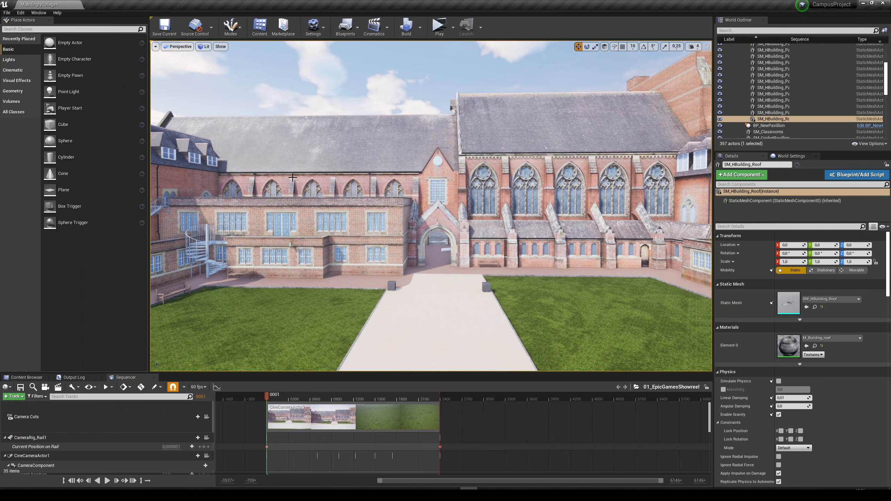
Locate Camera1 in the StillCameras folder and focus the viewport on it.
{"action": "right_click_drag", "start_coordinate": [357, 182], "coordinate": [410, 177]}
{"action": "scroll", "coordinate": [779, 126], "scroll_direction": "down", "scroll_amount": 10}
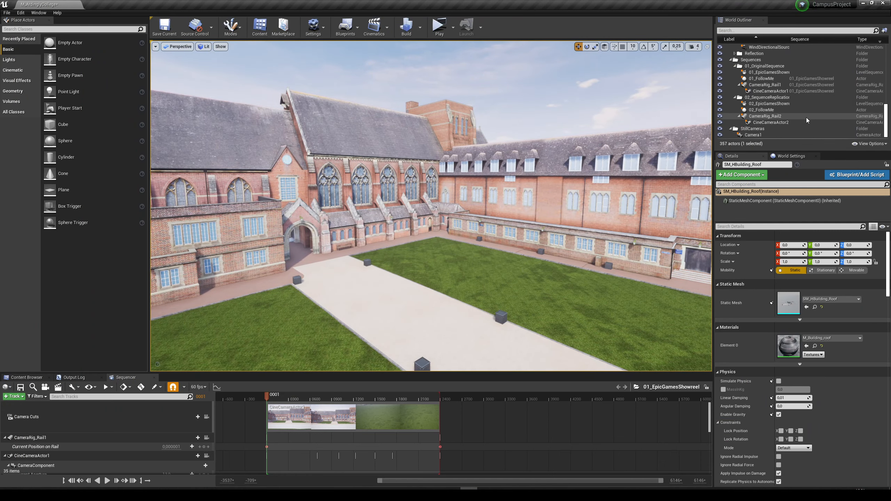
{"action": "double_click", "coordinate": [753, 135]}
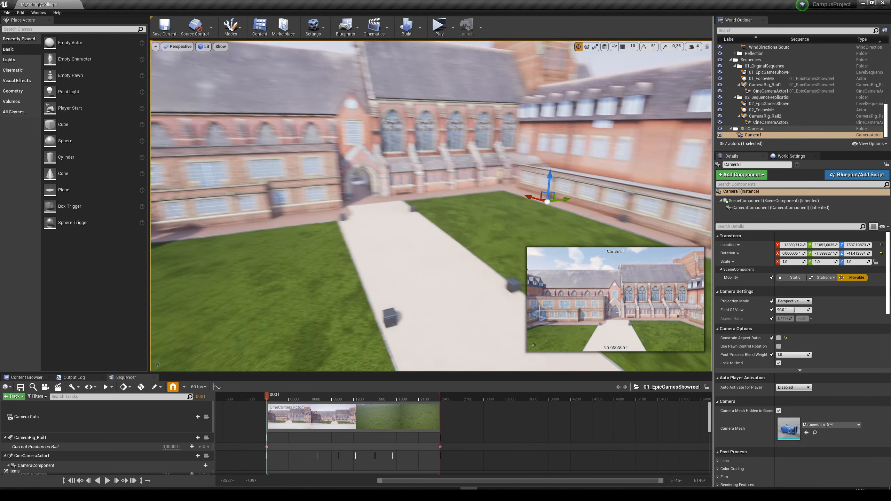
Place a Camera actor on the wet road beside the picket fence, turned to about -58.8° yaw and raised to about 6959 in Z.
{"action": "right_click_drag", "start_coordinate": [451, 251], "coordinate": [411, 231]}
{"action": "key", "text": "g"}
{"action": "key", "text": "s"}
{"action": "key", "text": "Escape"}
{"action": "key", "text": "w"}
{"action": "key", "text": "ctrl+s"}
{"action": "key", "text": "w"}
{"action": "key", "text": "d"}
{"action": "key", "text": "w"}
{"action": "key", "text": "w"}
{"action": "key", "text": "w"}
{"action": "key", "text": "w"}
{"action": "key", "text": "s"}
{"action": "key", "text": "w"}
{"action": "key", "text": "a"}
{"action": "key", "text": "w"}
{"action": "key", "text": "d"}
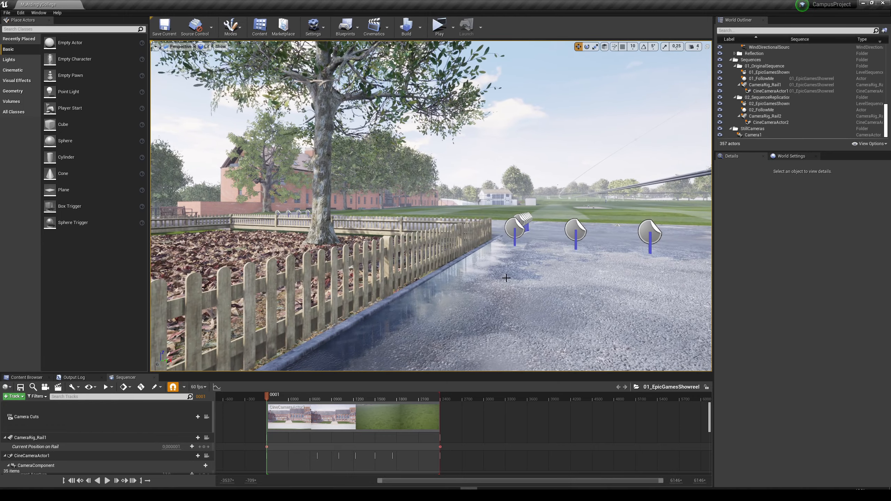
{"action": "left_click", "coordinate": [28, 30]}
{"action": "type", "text": "came"}
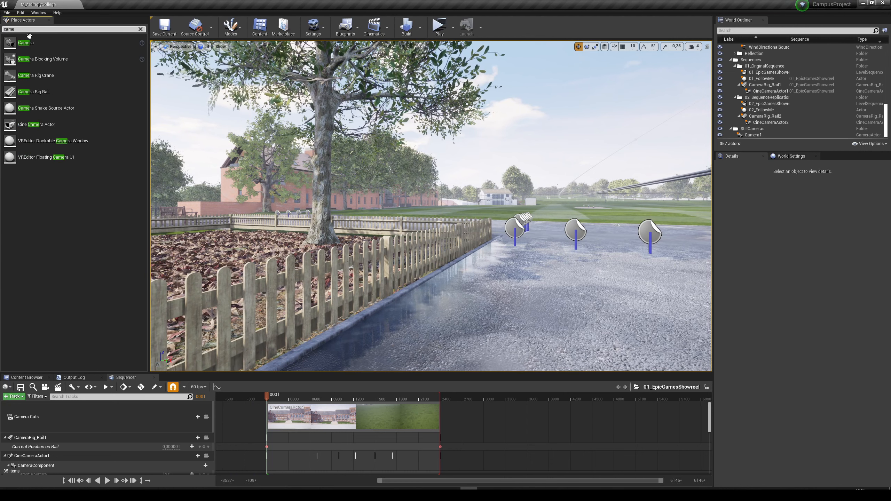
{"action": "left_click_drag", "start_coordinate": [29, 39], "coordinate": [482, 327]}
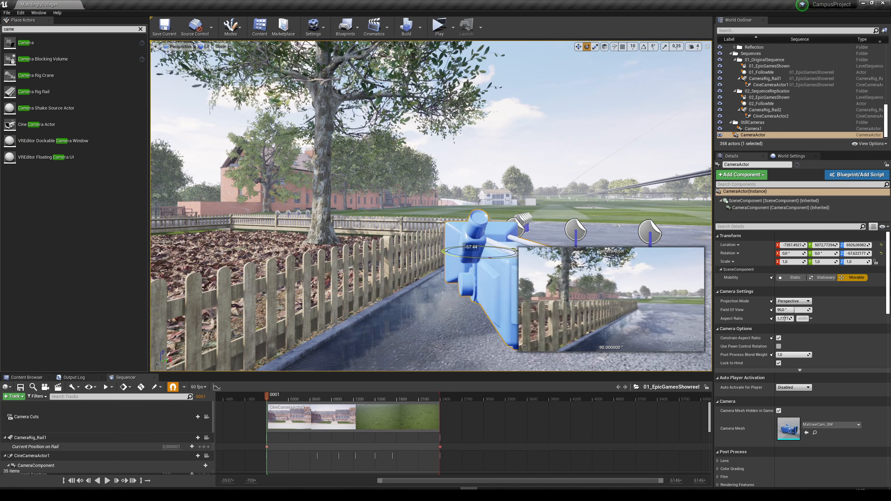
{"action": "left_click_drag", "start_coordinate": [479, 235], "coordinate": [463, 188]}
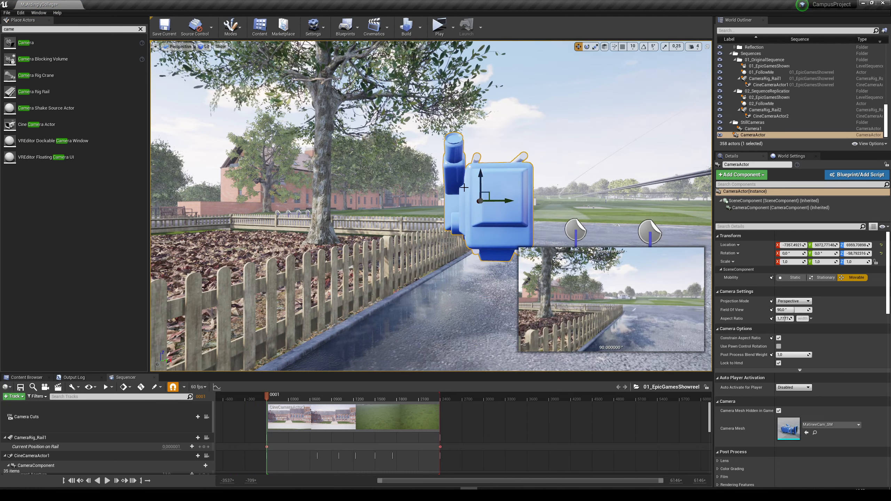
Pilot the new CameraActor and reframe it on the tree and picket fence at about 3.2° pitch and -72.8° yaw.
{"action": "right_click", "coordinate": [502, 219]}
{"action": "left_click", "coordinate": [530, 242]}
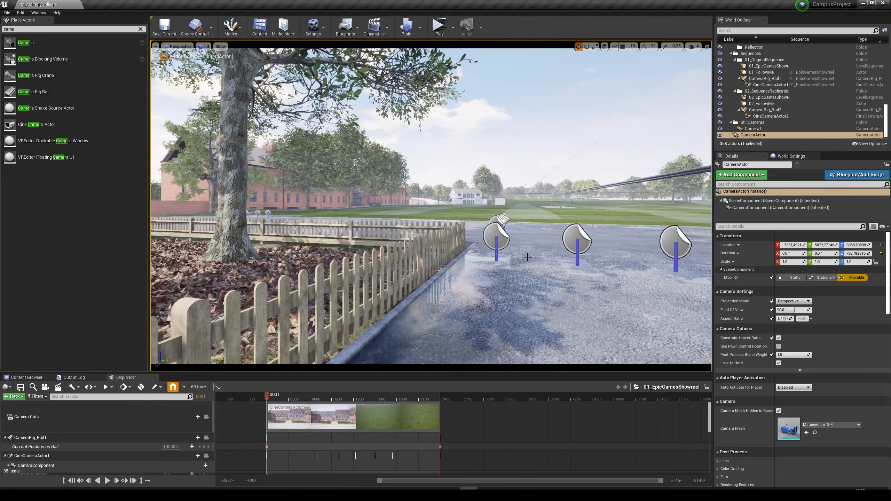
{"action": "right_click_drag", "start_coordinate": [503, 240], "coordinate": [429, 259]}
{"action": "key", "text": "s"}
{"action": "key", "text": "w"}
{"action": "key", "text": "s"}
{"action": "key", "text": "s"}
{"action": "key", "text": "w"}
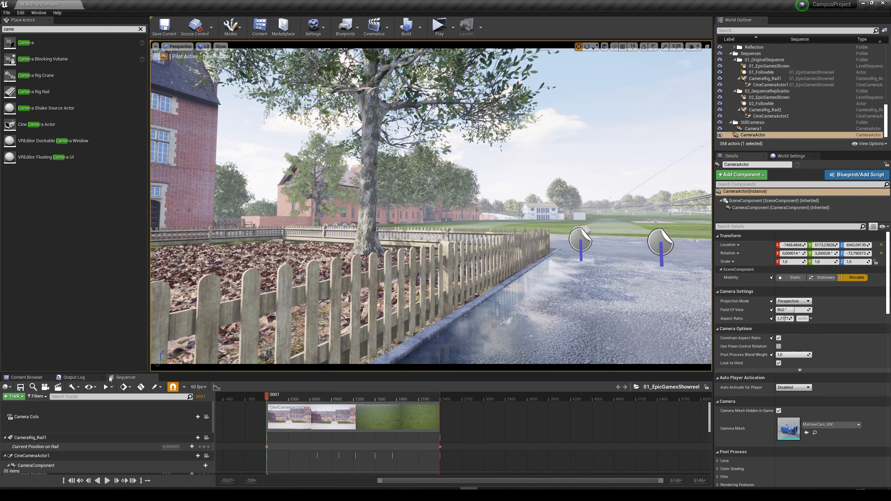
Turn off Constrain Aspect Ratio for CameraActor and show its view full screen in Game View, without editor icons.
{"action": "left_click", "coordinate": [778, 338]}
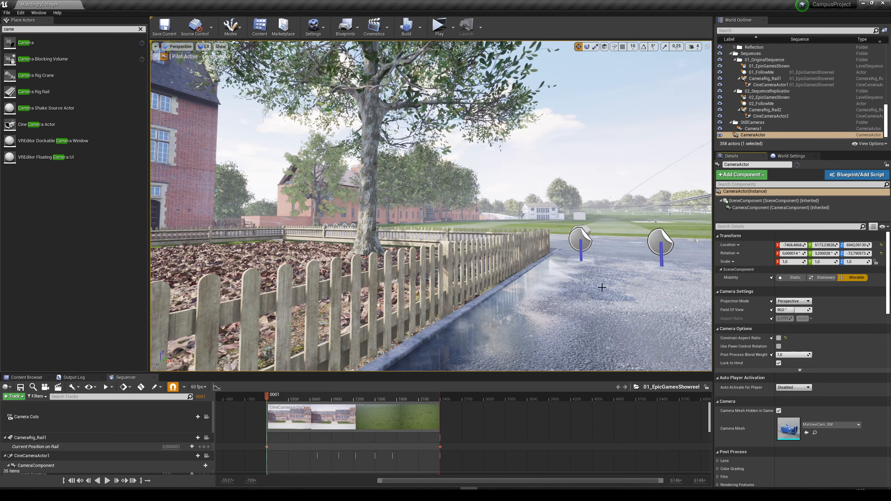
{"action": "left_click", "coordinate": [515, 325]}
{"action": "key", "text": "F11"}
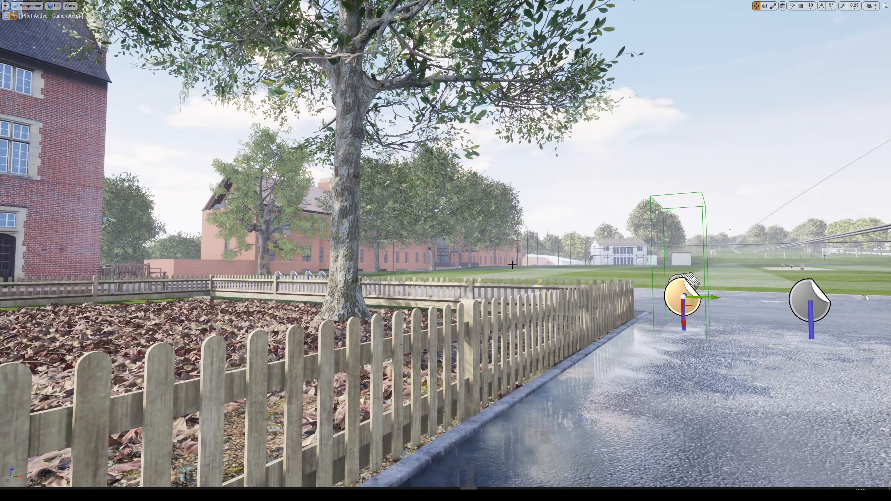
{"action": "key", "text": "g"}
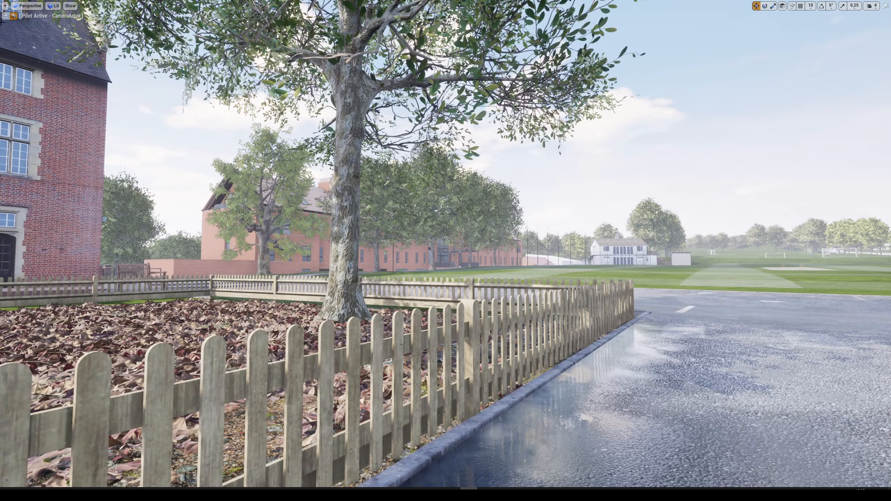
Take a high resolution screenshot of the fence view with a Screenshot Size Multiplier of 2.
{"action": "left_click", "coordinate": [5, 6]}
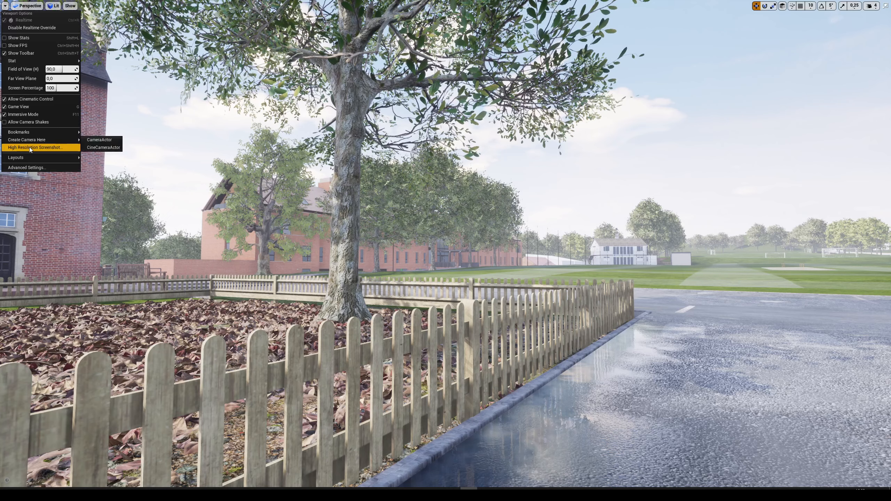
{"action": "left_click", "coordinate": [52, 147]}
{"action": "type", "text": "2"}
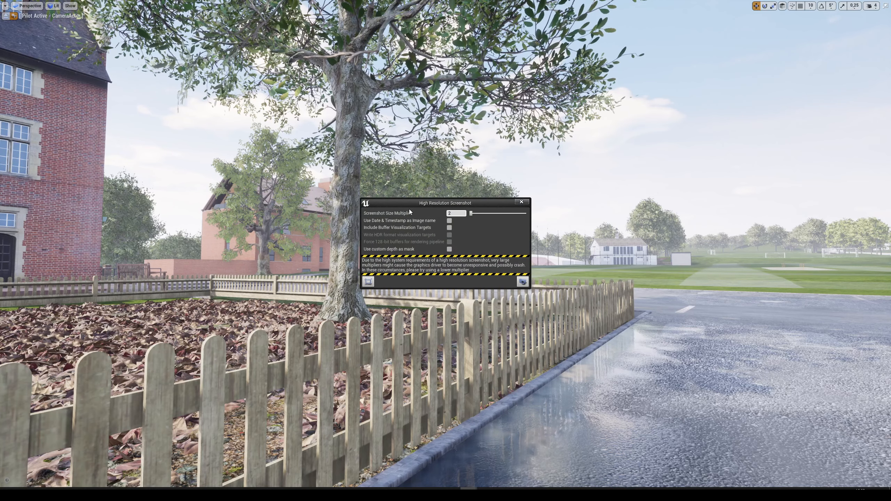
{"action": "left_click_drag", "start_coordinate": [411, 205], "coordinate": [403, 207]}
{"action": "left_click", "coordinate": [514, 284]}
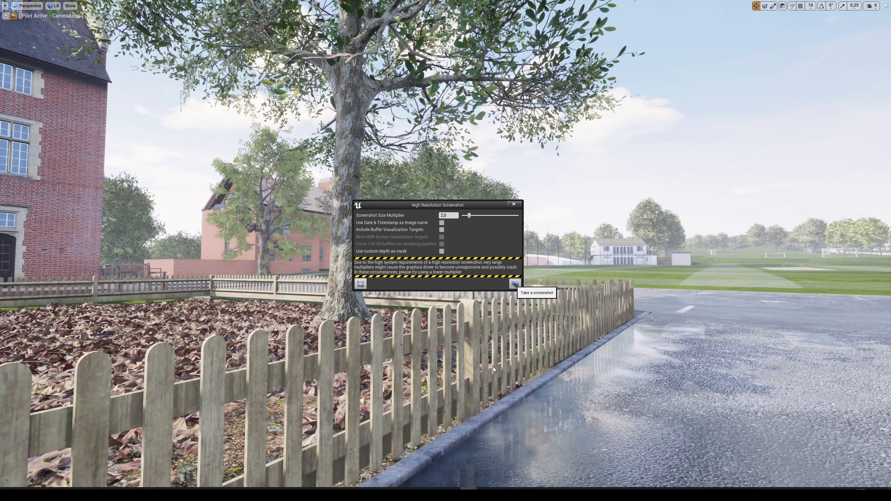
Open HighresScreenshot00001.png from the project's Screenshots\Windows folder to check it, and close the image and folder.
{"action": "left_click", "coordinate": [750, 476]}
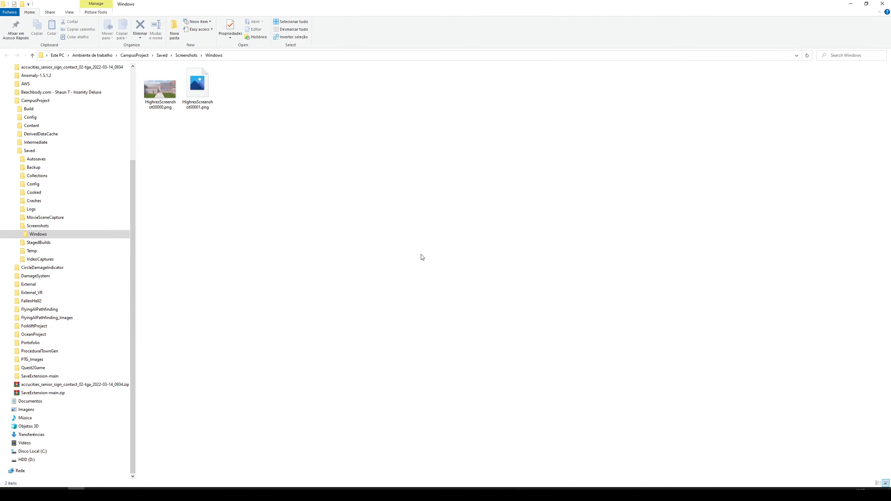
{"action": "double_click", "coordinate": [208, 92]}
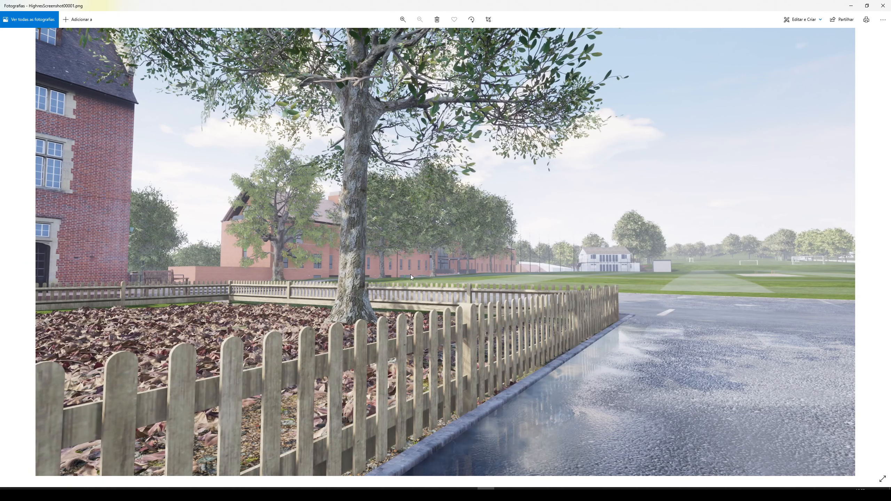
{"action": "left_click", "coordinate": [882, 6]}
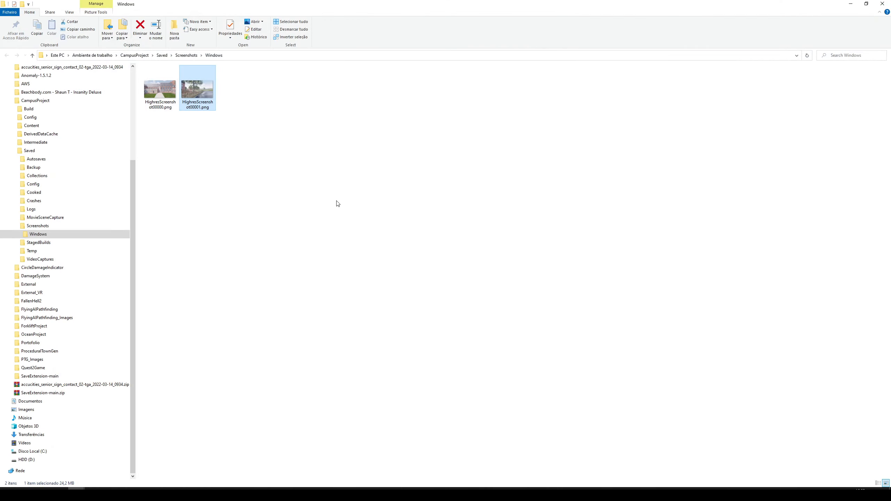
{"action": "left_click", "coordinate": [882, 4]}
Close the High Resolution Screenshot dialog and stop piloting the fence camera.
{"action": "left_click", "coordinate": [513, 203]}
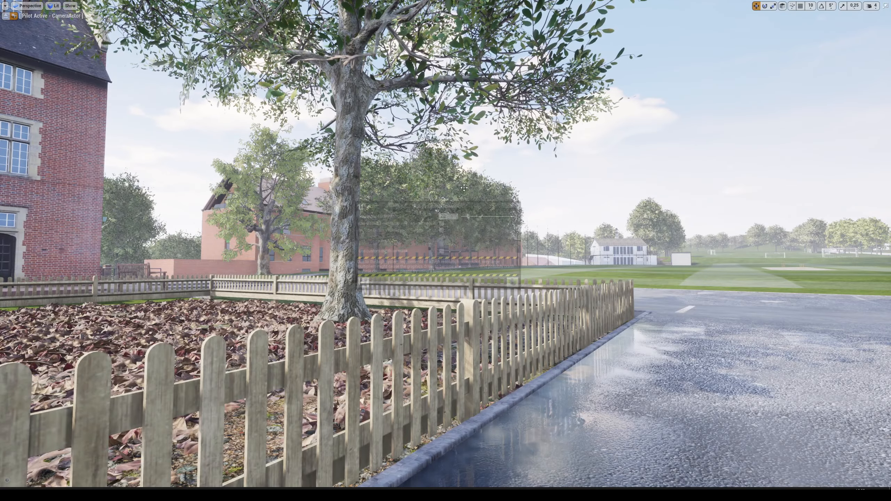
{"action": "left_click", "coordinate": [5, 15]}
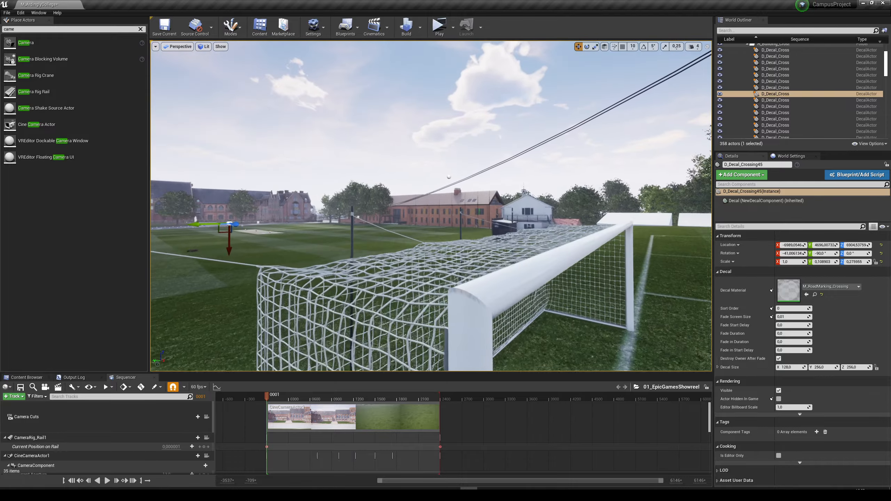
Clear the decal selection and place another Camera actor by the football goal net, facing the campus buildings across the field.
{"action": "key", "text": "Escape"}
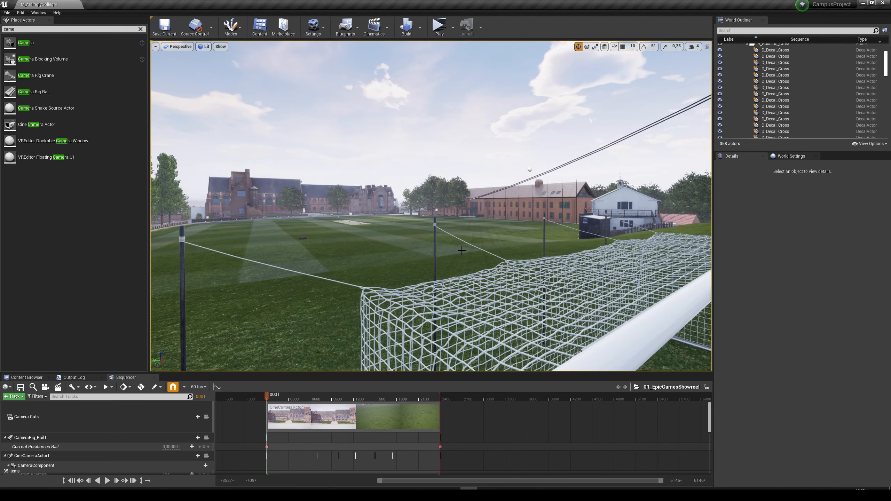
{"action": "right_click_drag", "start_coordinate": [461, 250], "coordinate": [464, 251]}
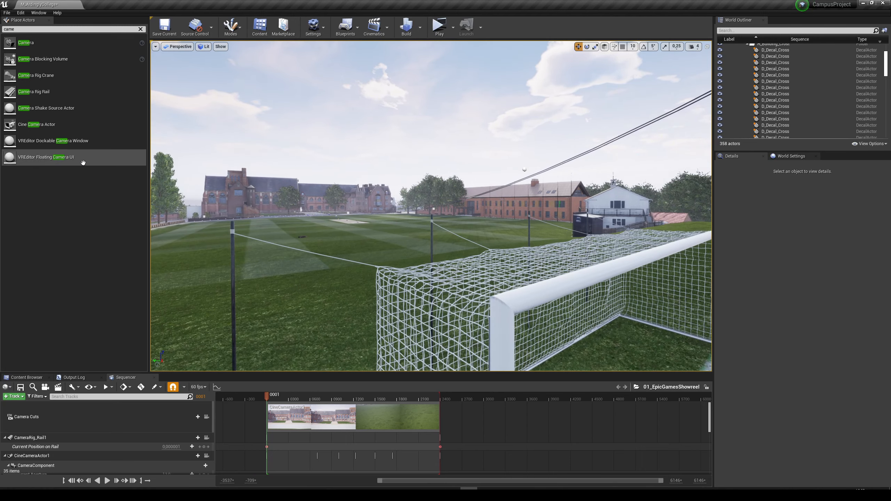
{"action": "left_click_drag", "start_coordinate": [26, 42], "coordinate": [490, 320]}
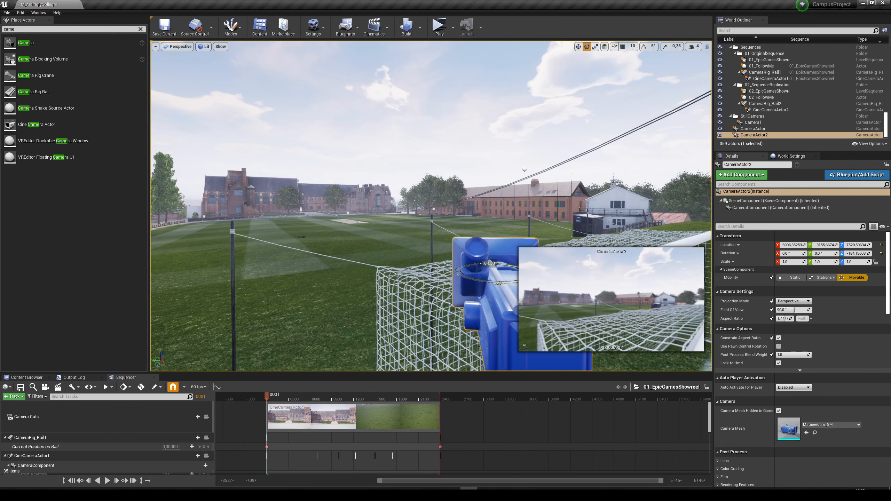
Turn off Constrain Aspect Ratio for CameraActor2.
{"action": "right_click", "coordinate": [491, 264]}
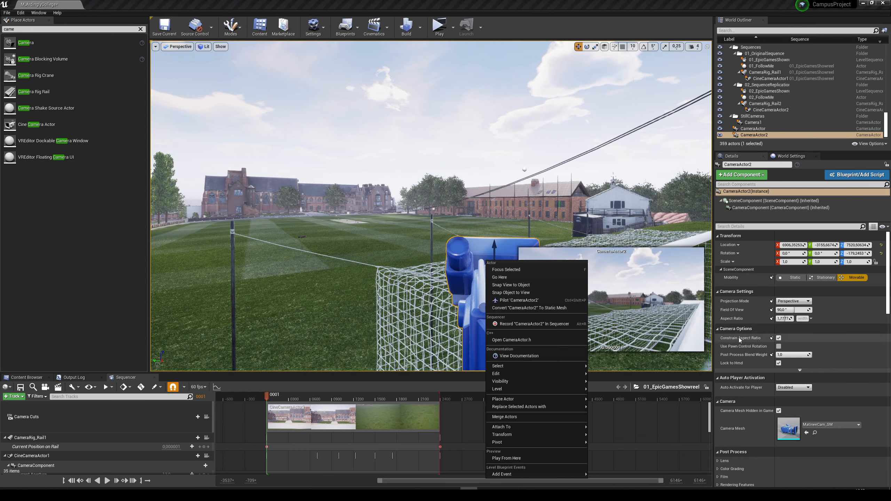
{"action": "left_click", "coordinate": [785, 340]}
{"action": "left_click", "coordinate": [778, 337]}
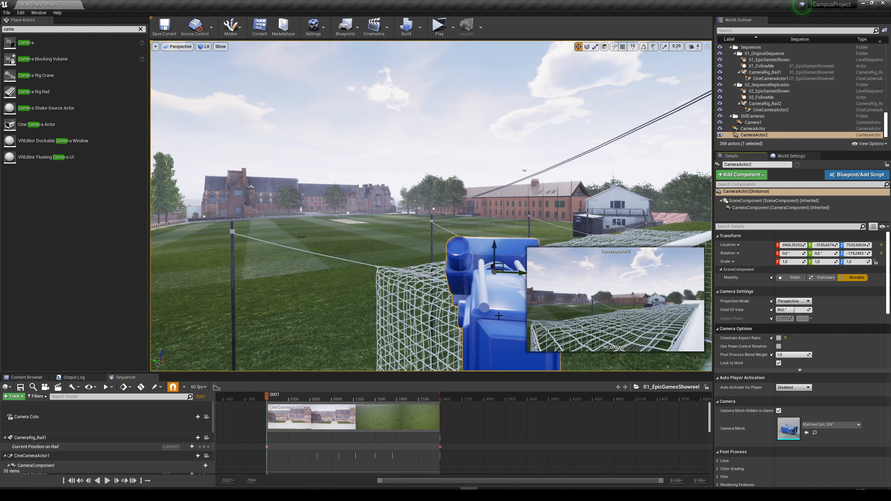
Pilot CameraActor2 full screen and reframe it with the goal's crossbar and net in front of the field and campus buildings.
{"action": "right_click", "coordinate": [497, 284]}
{"action": "left_click", "coordinate": [533, 105]}
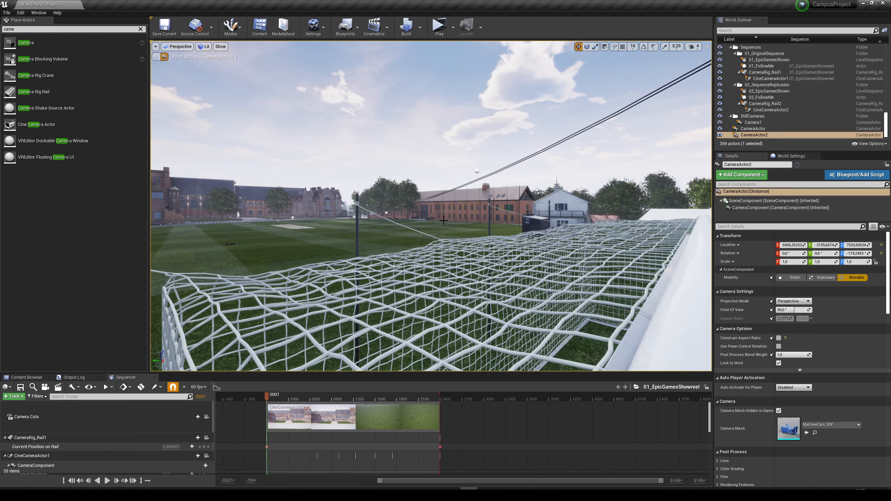
{"action": "key", "text": "F11"}
{"action": "key", "text": "s"}
{"action": "mouse_move", "coordinate": [445, 251]}
{"action": "right_mouse_down"}
{"action": "mouse_move", "coordinate": [446, 258]}
{"action": "mouse_move", "coordinate": [441, 248]}
{"action": "mouse_move", "coordinate": [448, 251]}
{"action": "mouse_move", "coordinate": [426, 256]}
{"action": "mouse_move", "coordinate": [452, 236]}
{"action": "right_mouse_up"}
{"action": "key", "text": "w"}
{"action": "key", "text": "w"}
{"action": "key", "text": "s"}
{"action": "key", "text": "w"}
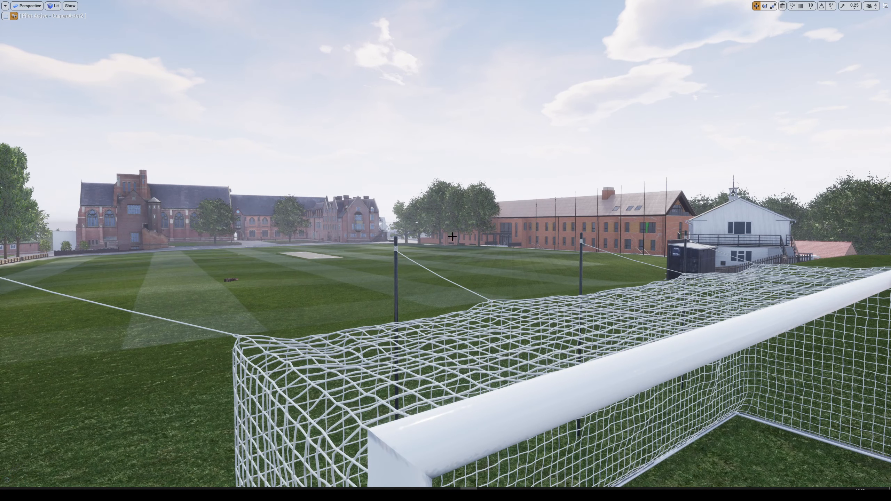
Capture a high resolution screenshot of the goal net view with a size multiplier of 2.0 and close the dialog.
{"action": "left_click", "coordinate": [5, 6]}
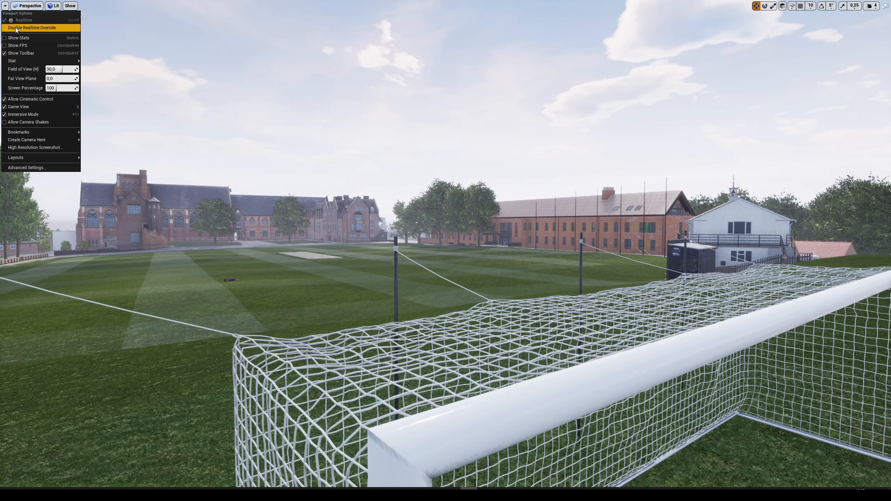
{"action": "left_click", "coordinate": [37, 148]}
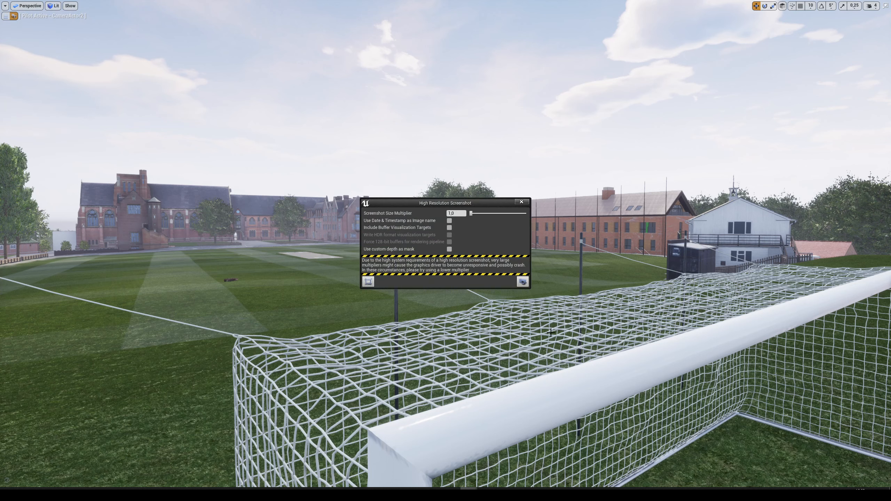
{"action": "left_click_drag", "start_coordinate": [455, 205], "coordinate": [453, 206]}
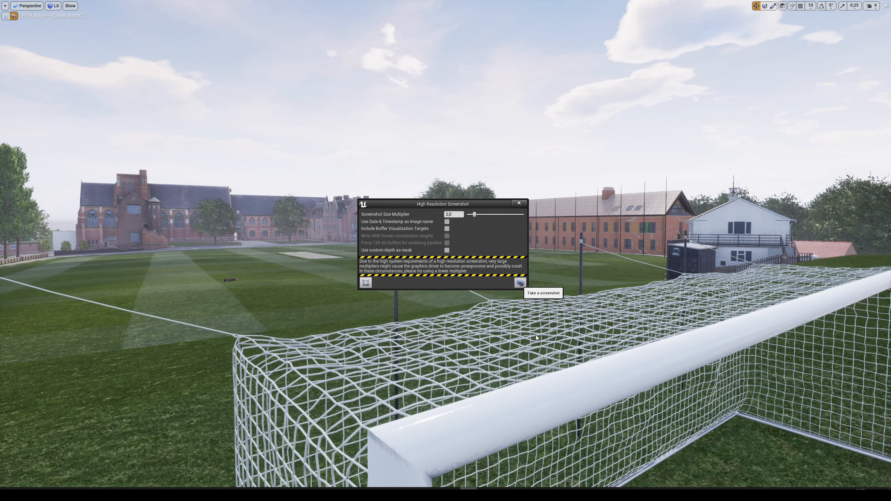
{"action": "left_click", "coordinate": [520, 204]}
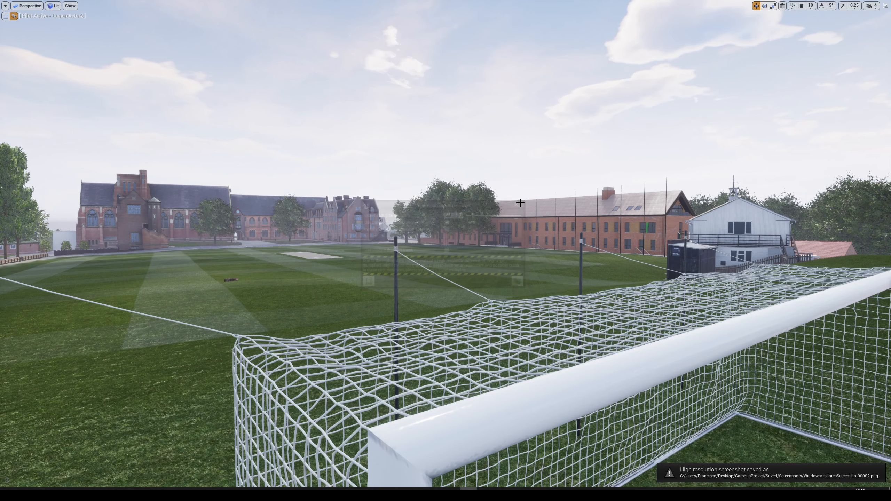
Stop piloting CameraActor2, leave full screen and pull the view back from the goal.
{"action": "left_click", "coordinate": [8, 15]}
{"action": "key", "text": "s"}
{"action": "mouse_move", "coordinate": [383, 231]}
{"action": "right_mouse_down"}
{"action": "mouse_move", "coordinate": [400, 242]}
{"action": "mouse_move", "coordinate": [417, 238]}
{"action": "mouse_move", "coordinate": [388, 236]}
{"action": "right_mouse_up"}
{"action": "key", "text": "F11"}
{"action": "key", "text": "s"}
{"action": "key", "text": "w"}
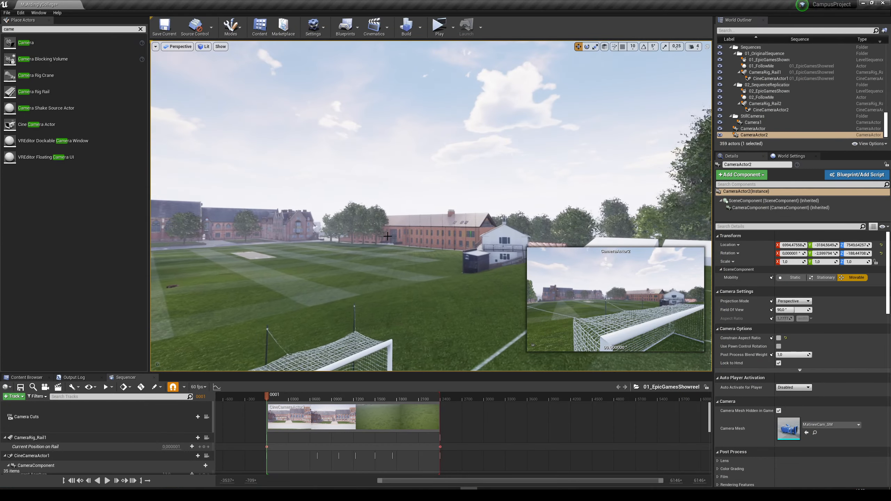
Move CameraActor and CameraActor2 together into the StillCameras folder.
{"action": "left_click", "coordinate": [757, 130]}
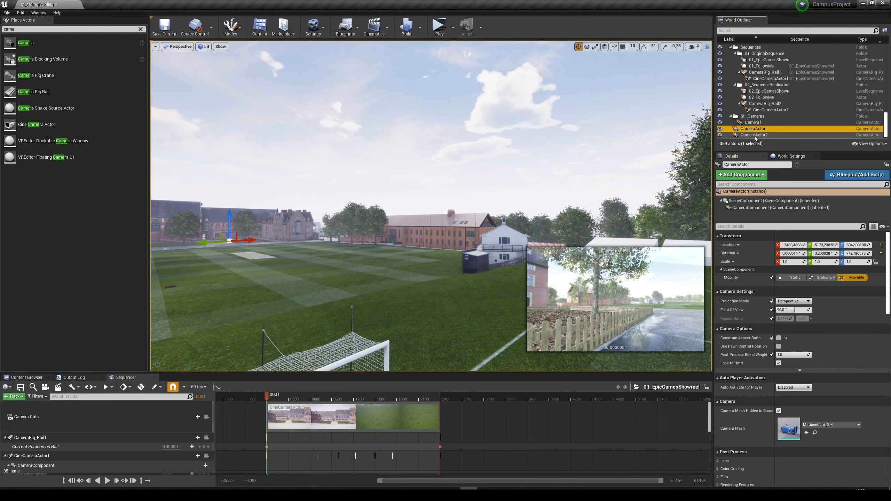
{"action": "left_click", "coordinate": [756, 135], "text": "shift"}
{"action": "left_click_drag", "start_coordinate": [756, 135], "coordinate": [756, 120]}
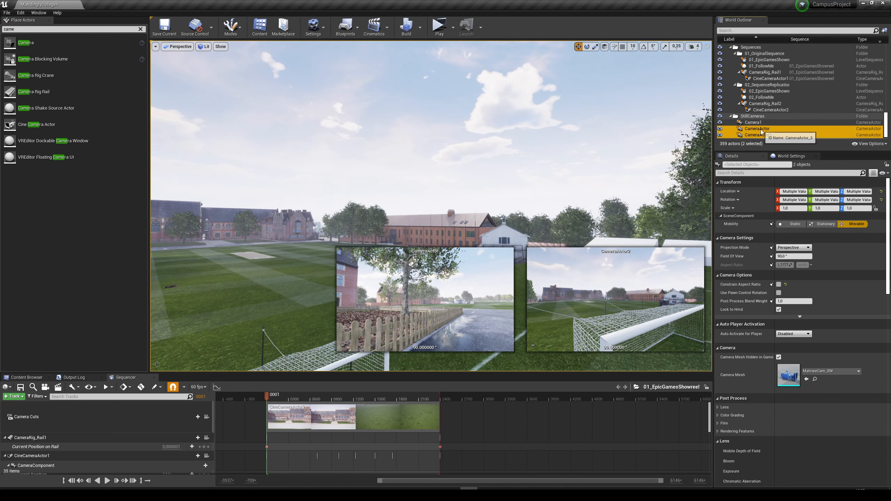
Rename the fence camera CameraActor as Camera2.
{"action": "left_click", "coordinate": [761, 129]}
{"action": "left_click", "coordinate": [761, 129]}
{"action": "key", "text": "BackSpace"}
{"action": "key", "text": "BackSpace"}
{"action": "key", "text": "BackSpace"}
{"action": "key", "text": "BackSpace"}
{"action": "type", "text": "2"}
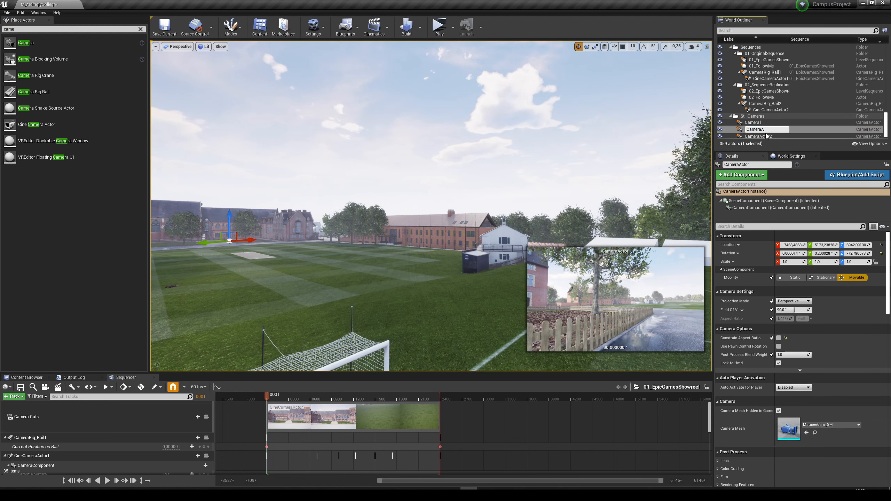
{"action": "key", "text": "Return"}
Rename the goal net camera CameraActor2 as Camera3.
{"action": "left_click", "coordinate": [765, 134]}
{"action": "left_click", "coordinate": [766, 134]}
{"action": "key", "text": "Right"}
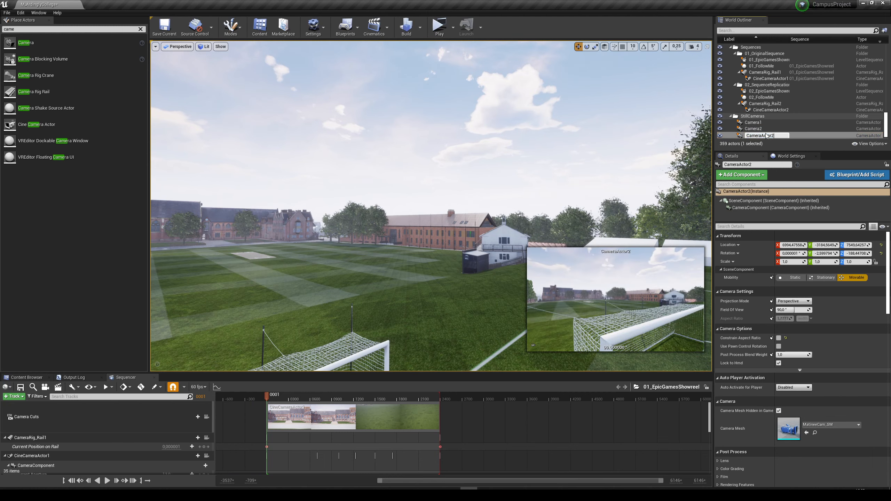
{"action": "key", "text": "BackSpace"}
{"action": "key", "text": "BackSpace"}
{"action": "key", "text": "BackSpace"}
{"action": "key", "text": "Return"}
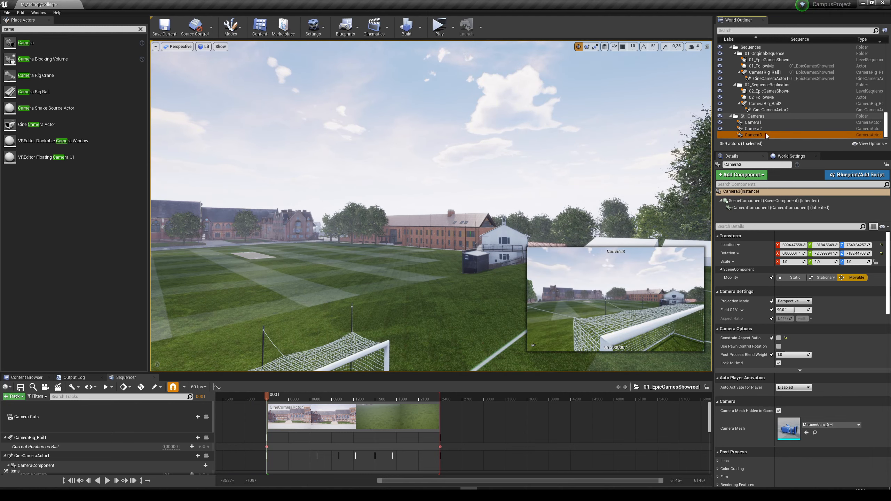
Place a new Camera actor on the grass facing the brick halls building's covered entrance, beside the trees.
{"action": "double_click", "coordinate": [766, 135]}
{"action": "mouse_move", "coordinate": [431, 206]}
{"action": "right_mouse_down"}
{"action": "mouse_move", "coordinate": [372, 201]}
{"action": "mouse_move", "coordinate": [410, 223]}
{"action": "mouse_move", "coordinate": [419, 218]}
{"action": "mouse_move", "coordinate": [406, 213]}
{"action": "mouse_move", "coordinate": [422, 223]}
{"action": "mouse_move", "coordinate": [390, 215]}
{"action": "mouse_move", "coordinate": [424, 212]}
{"action": "right_mouse_up"}
{"action": "key", "text": "w"}
{"action": "key", "text": "a"}
{"action": "key", "text": "s"}
{"action": "key", "text": "w"}
{"action": "key", "text": "w"}
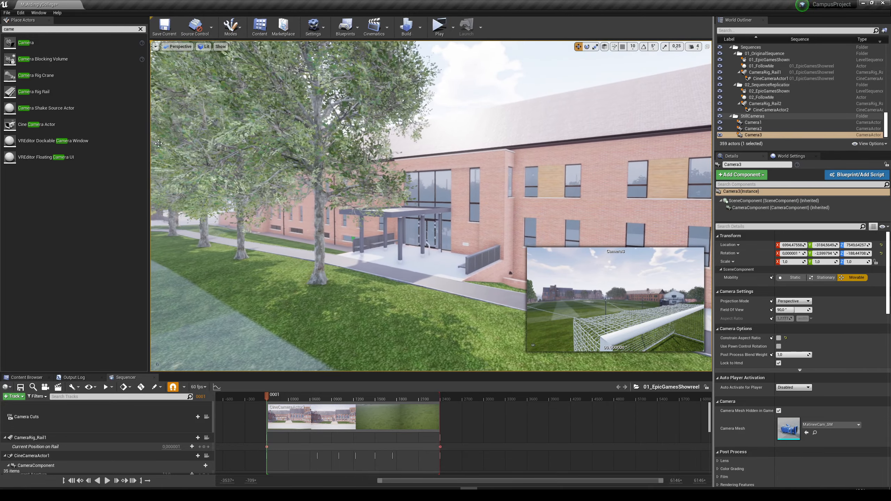
{"action": "left_click_drag", "start_coordinate": [26, 42], "coordinate": [394, 270]}
{"action": "key", "text": "e"}
{"action": "left_click_drag", "start_coordinate": [381, 306], "coordinate": [378, 301]}
{"action": "key", "text": "w"}
{"action": "left_click_drag", "start_coordinate": [396, 268], "coordinate": [383, 235]}
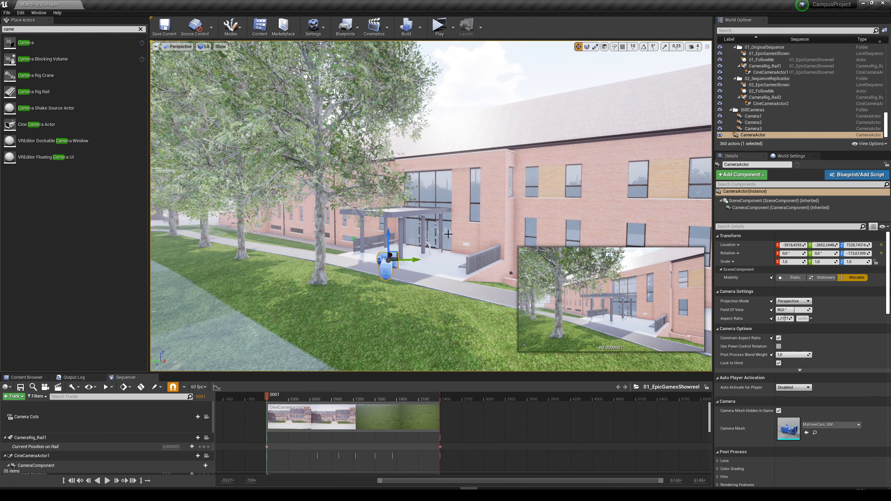
Turn off Constrain Aspect Ratio for the new CameraActor at the halls entrance.
{"action": "key", "text": "F11"}
{"action": "key", "text": "F11"}
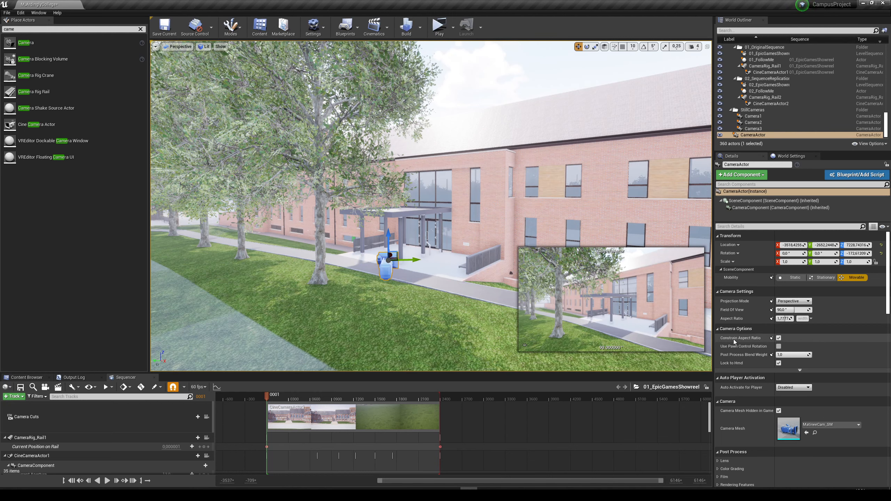
{"action": "left_click", "coordinate": [778, 338]}
Pilot CameraActor and reframe it full screen with the tree on one side and the halls' entrance canopy in the middle.
{"action": "right_click", "coordinate": [383, 272]}
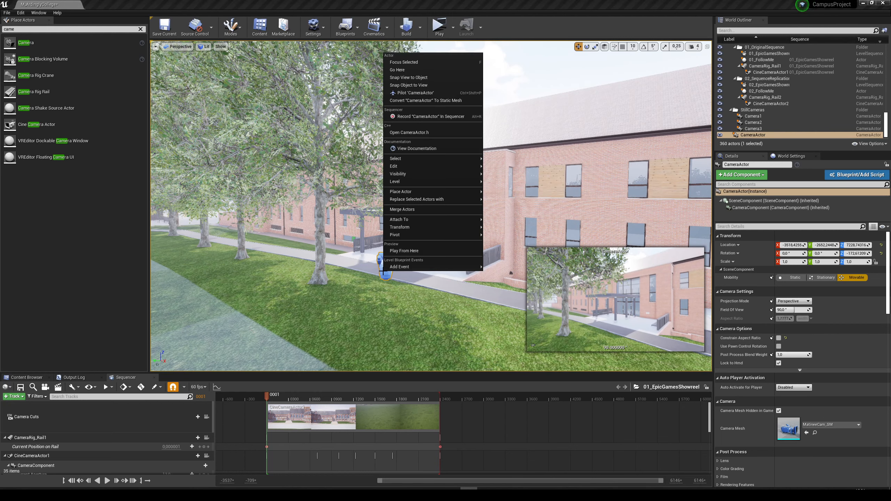
{"action": "left_click", "coordinate": [412, 93]}
{"action": "left_click", "coordinate": [431, 202]}
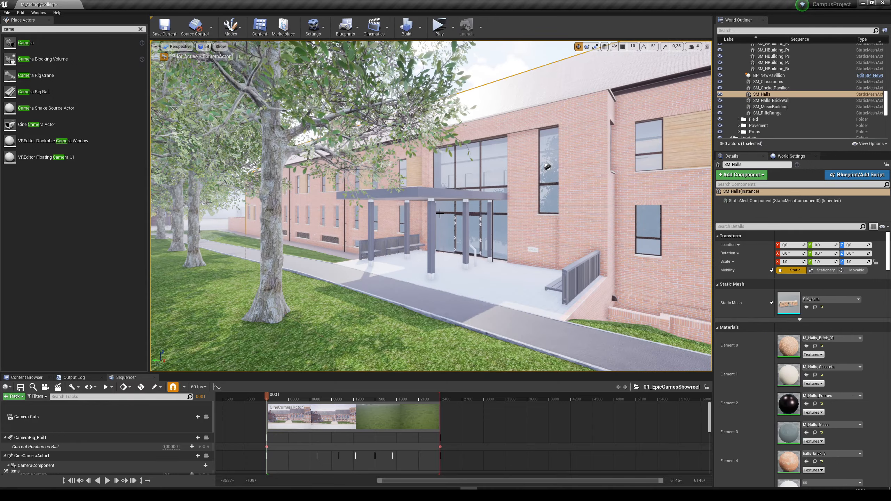
{"action": "key", "text": "F11"}
{"action": "key", "text": "s"}
{"action": "right_click_drag", "start_coordinate": [430, 201], "coordinate": [449, 257]}
{"action": "key", "text": "w"}
{"action": "key", "text": "d"}
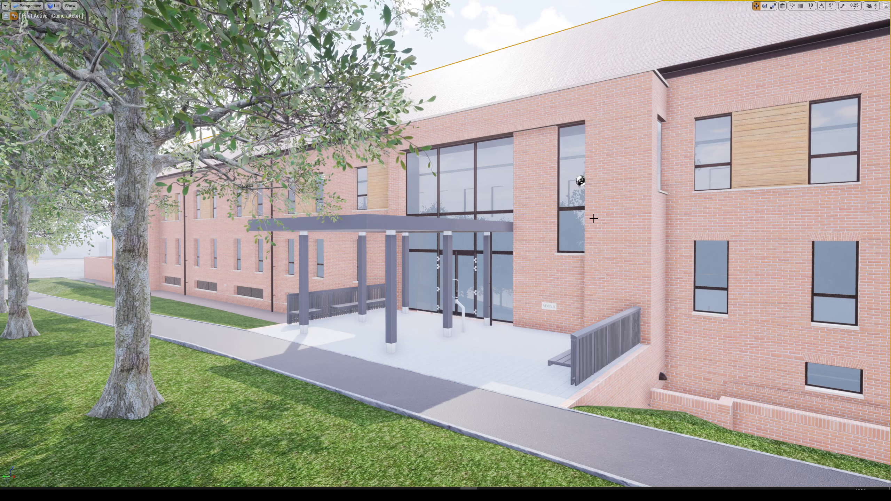
{"action": "key", "text": "F11"}
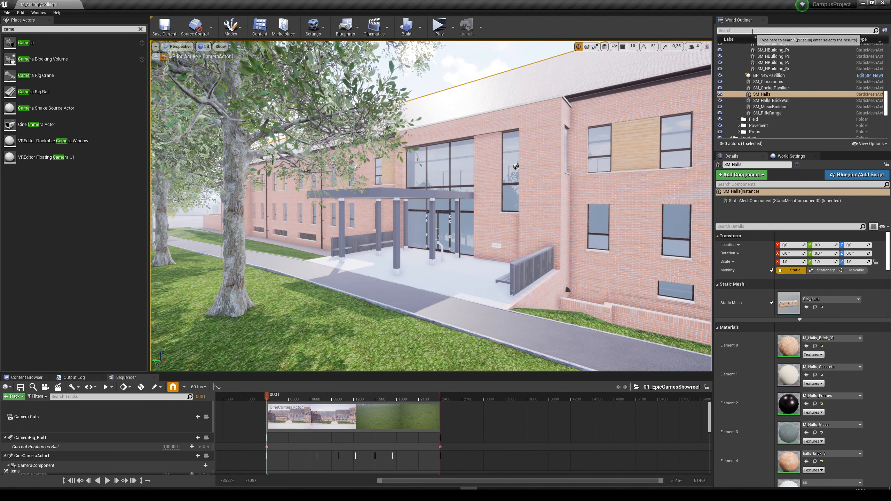
Find the Post Process Volume and override its exposure Min Brightness and Max Brightness, setting both to 1.0.
{"action": "left_click", "coordinate": [738, 31]}
{"action": "type", "text": "post"}
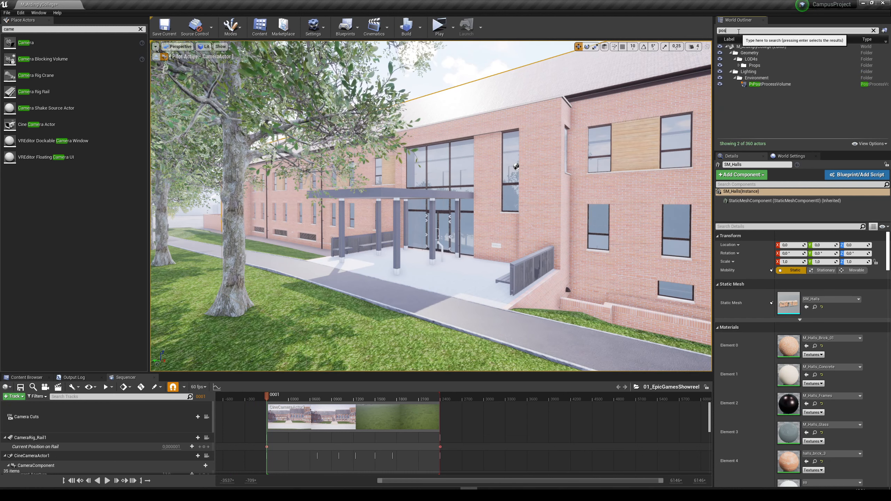
{"action": "left_click", "coordinate": [770, 84]}
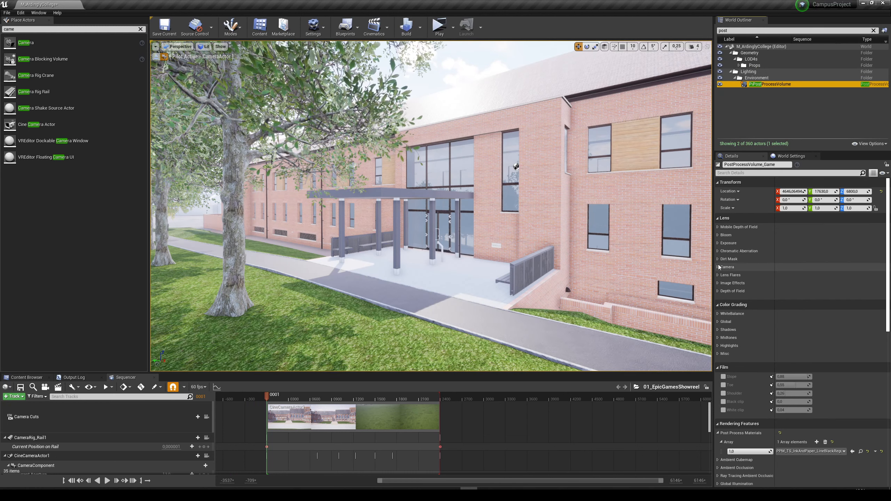
{"action": "left_click", "coordinate": [717, 242]}
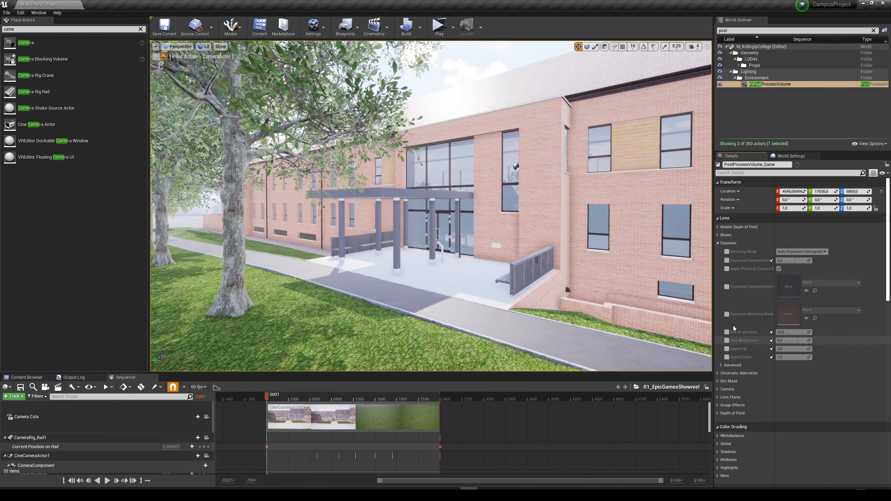
{"action": "left_click", "coordinate": [727, 332]}
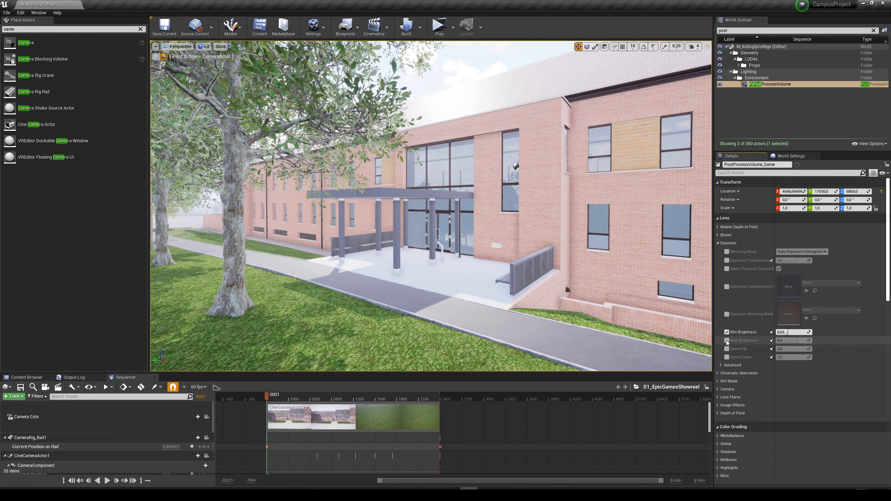
{"action": "left_click", "coordinate": [727, 340]}
{"action": "type", "text": "1"}
{"action": "left_click", "coordinate": [785, 340]}
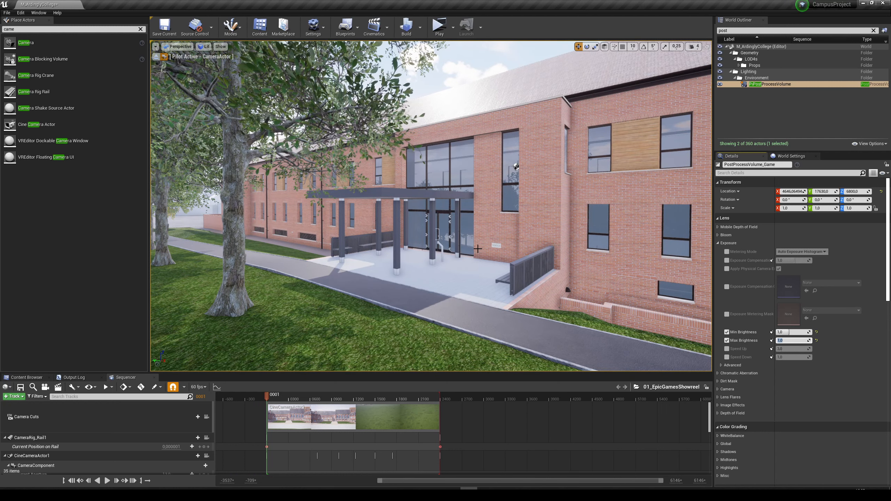
Reset the Min and Max Brightness values to their defaults and switch both exposure overrides off.
{"action": "left_click", "coordinate": [726, 332]}
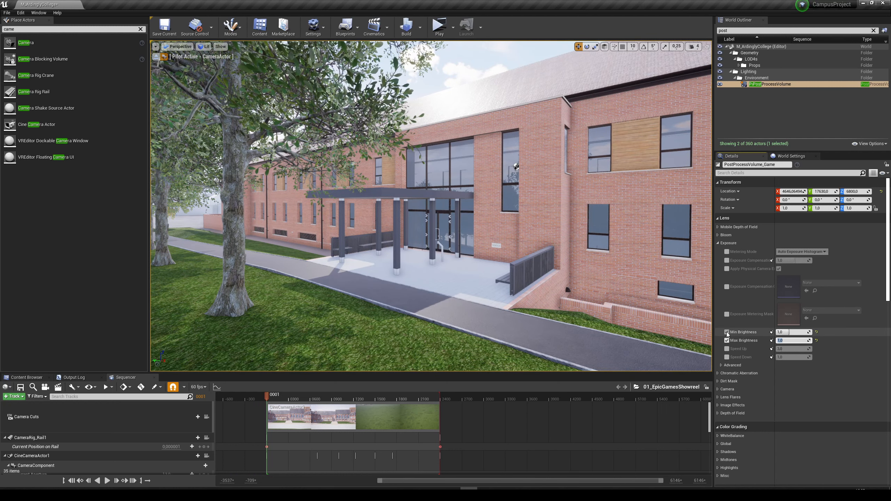
{"action": "left_click", "coordinate": [726, 341]}
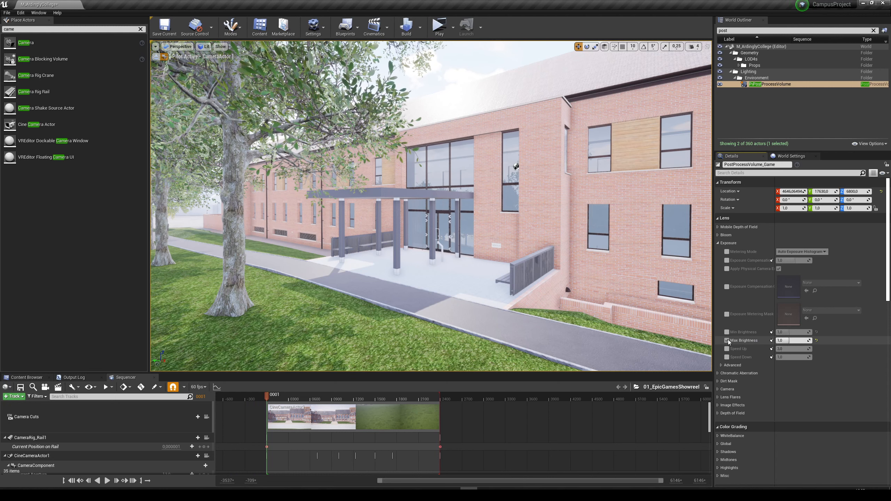
{"action": "left_click", "coordinate": [726, 340]}
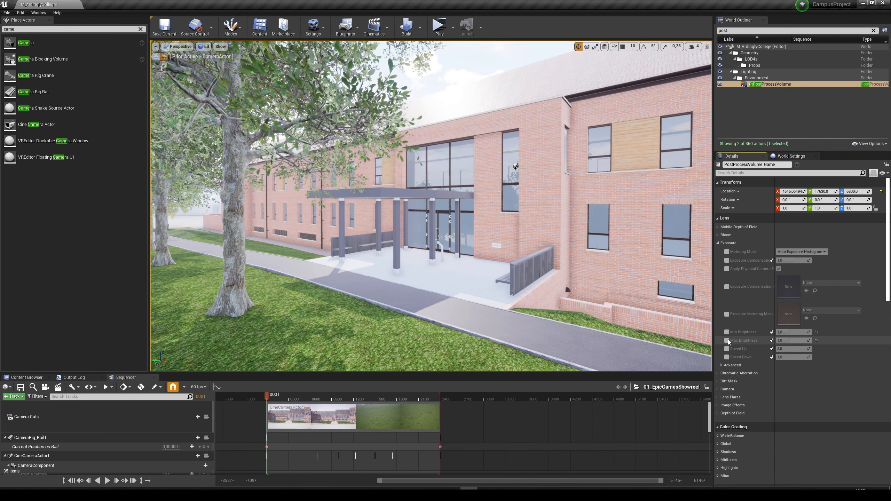
{"action": "left_click", "coordinate": [727, 340]}
{"action": "left_click", "coordinate": [727, 332]}
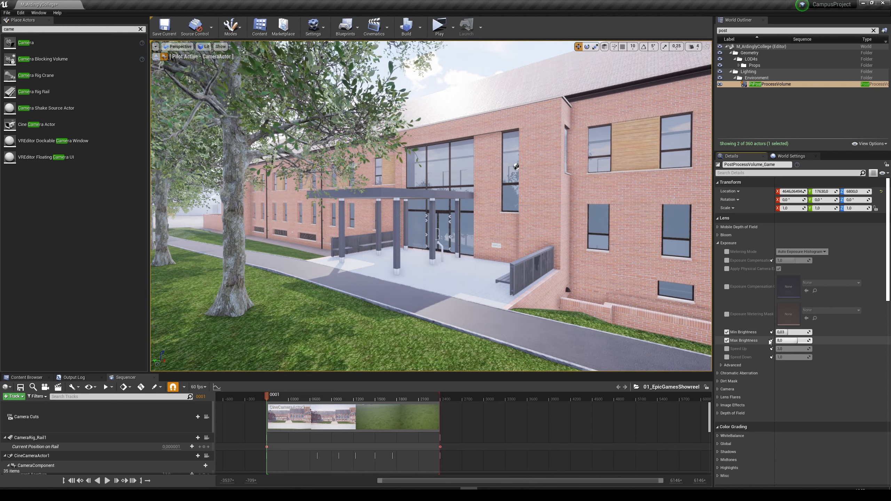
{"action": "left_click", "coordinate": [726, 341]}
{"action": "left_click", "coordinate": [727, 332]}
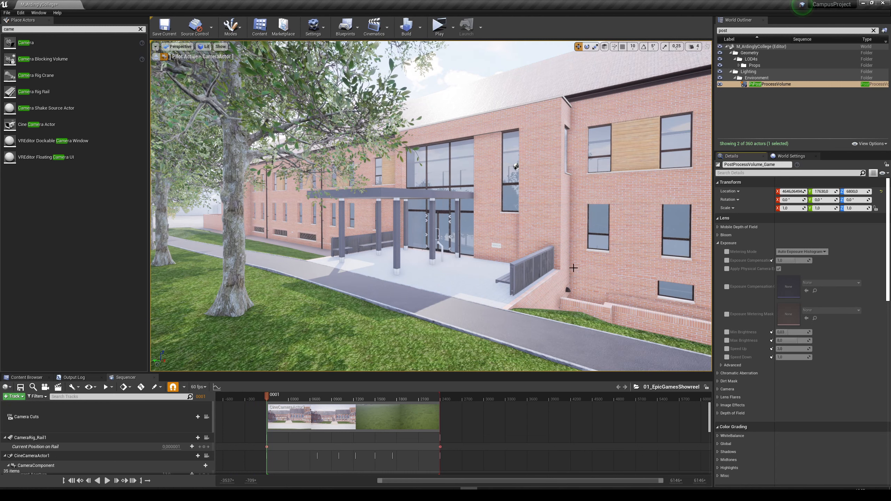
{"action": "left_click", "coordinate": [725, 244]}
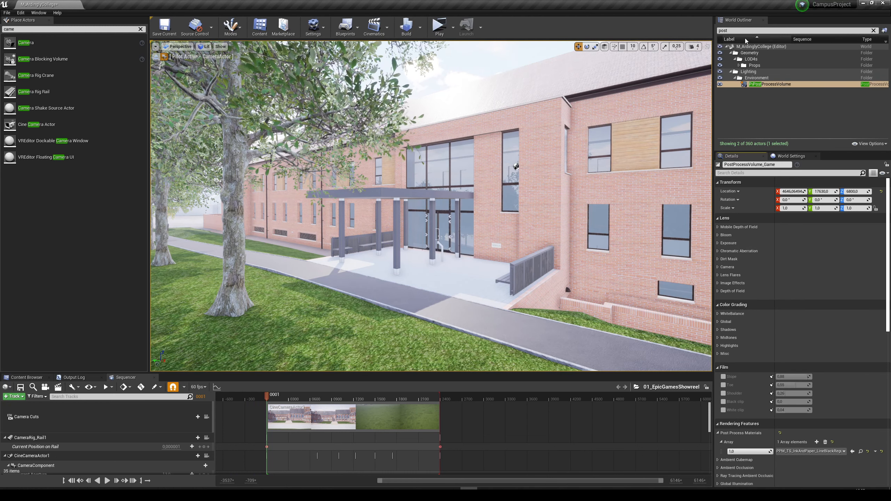
Clear the outliner search, move the halls entrance CameraActor into the StillCameras folder and rename it Camera4.
{"action": "left_click", "coordinate": [873, 31]}
{"action": "scroll", "coordinate": [777, 119], "scroll_direction": "down", "scroll_amount": 5}
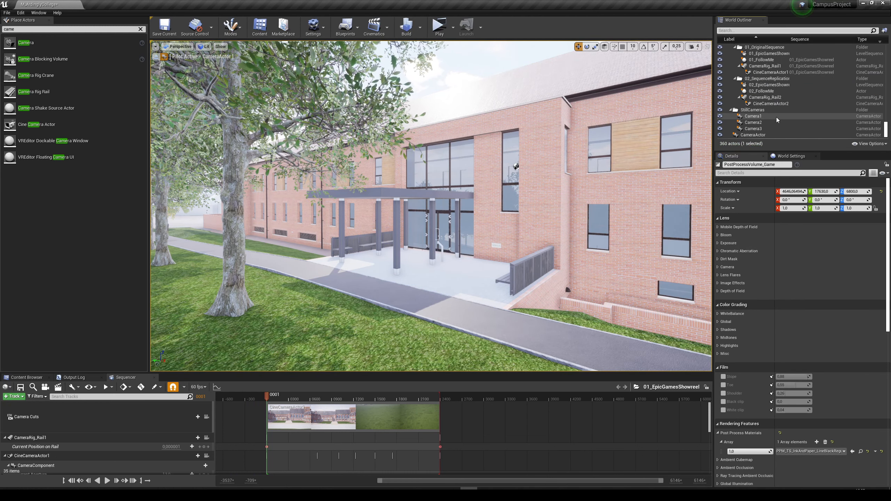
{"action": "left_click", "coordinate": [756, 135]}
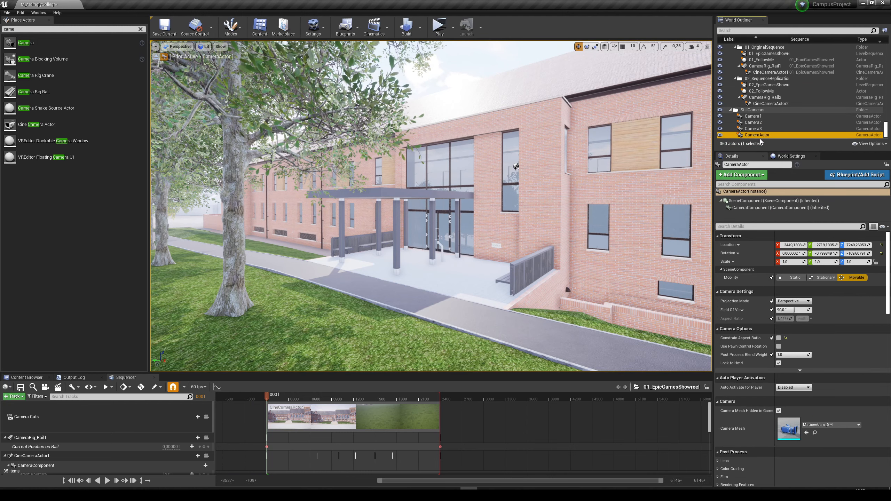
{"action": "key", "text": "F2"}
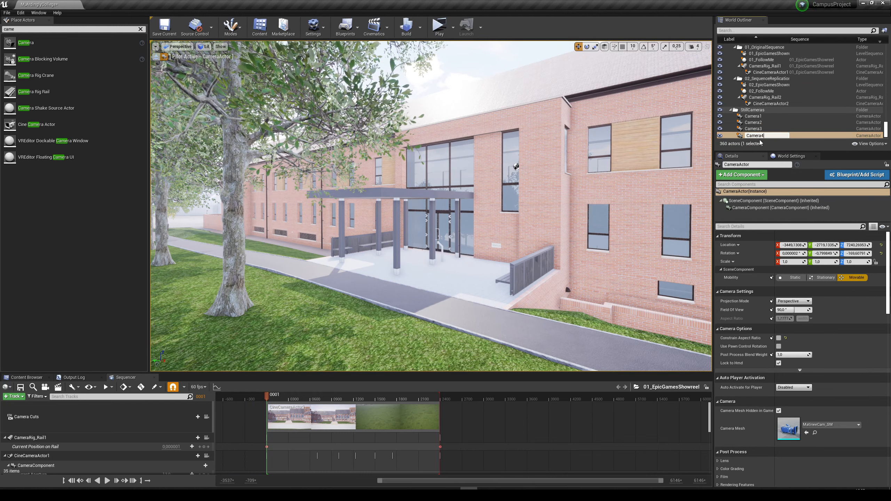
{"action": "type", "text": "Camera4"}
{"action": "key", "text": "Return"}
Capture a high resolution screenshot of the Camera4 view in full screen with the screenshot size multiplier set to 2.
{"action": "right_click", "coordinate": [750, 137]}
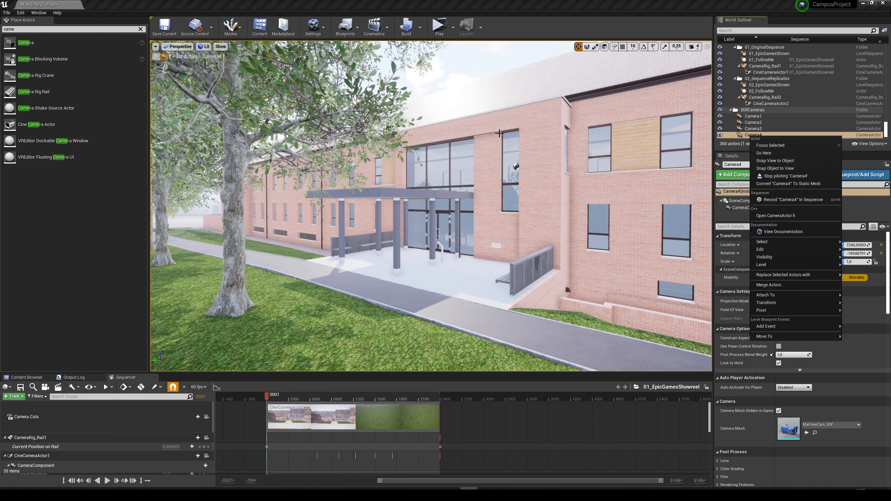
{"action": "left_click", "coordinate": [474, 109]}
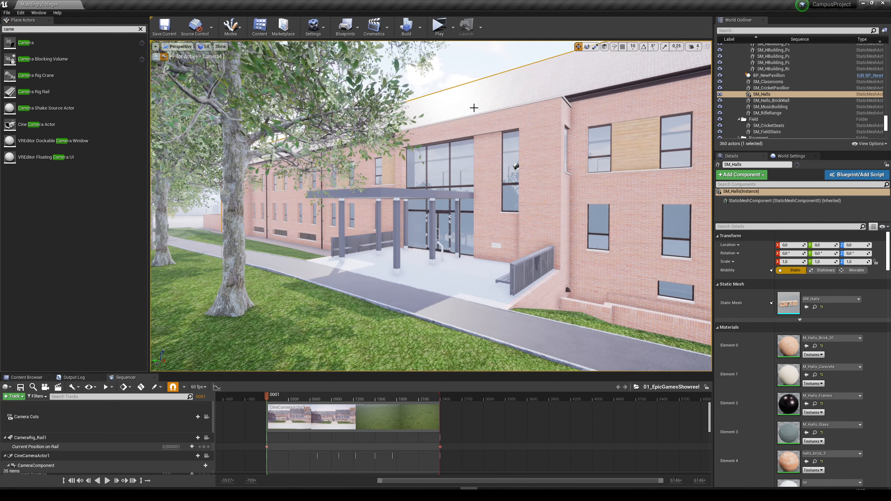
{"action": "key", "text": "F11"}
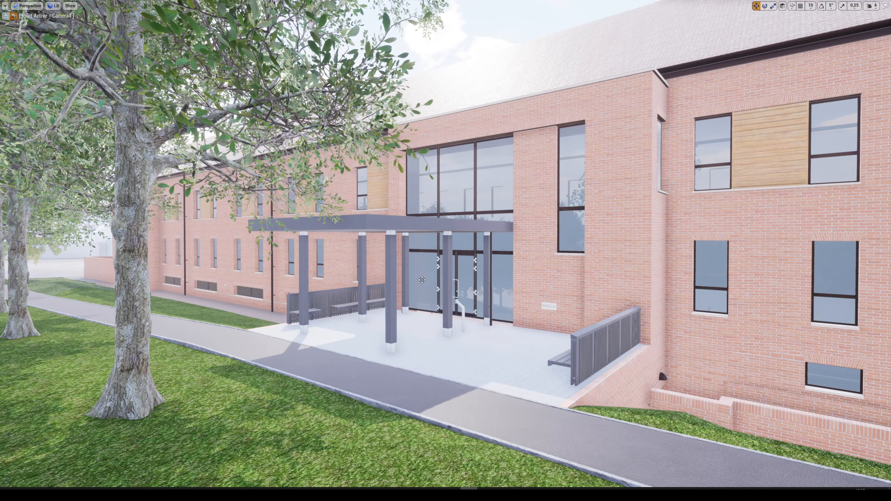
{"action": "left_click", "coordinate": [5, 6]}
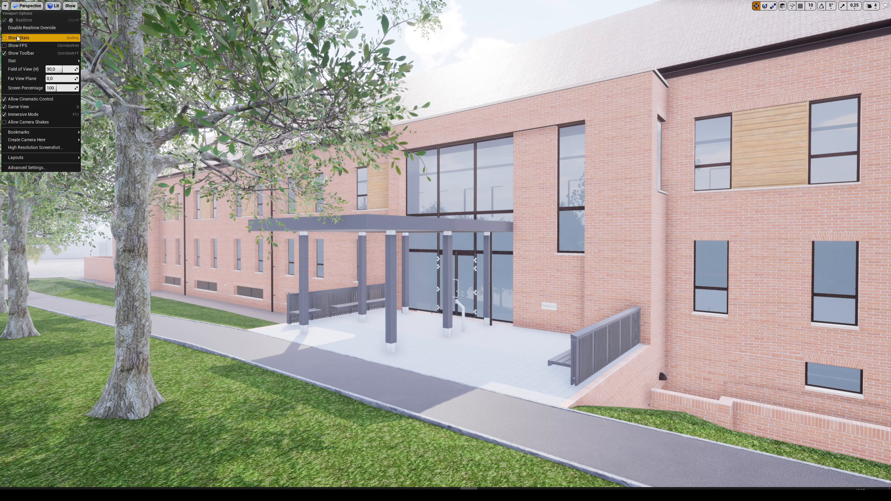
{"action": "left_click", "coordinate": [24, 147]}
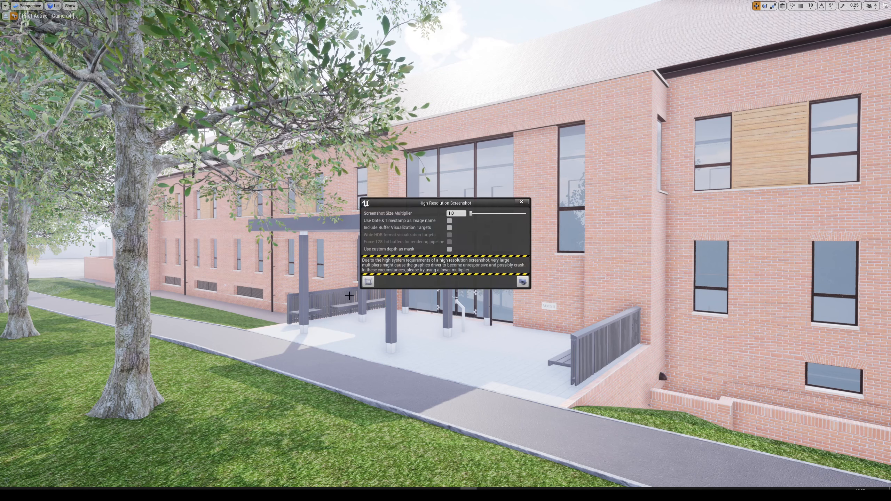
{"action": "left_click", "coordinate": [457, 213]}
{"action": "type", "text": "2"}
{"action": "left_click_drag", "start_coordinate": [441, 205], "coordinate": [436, 205]}
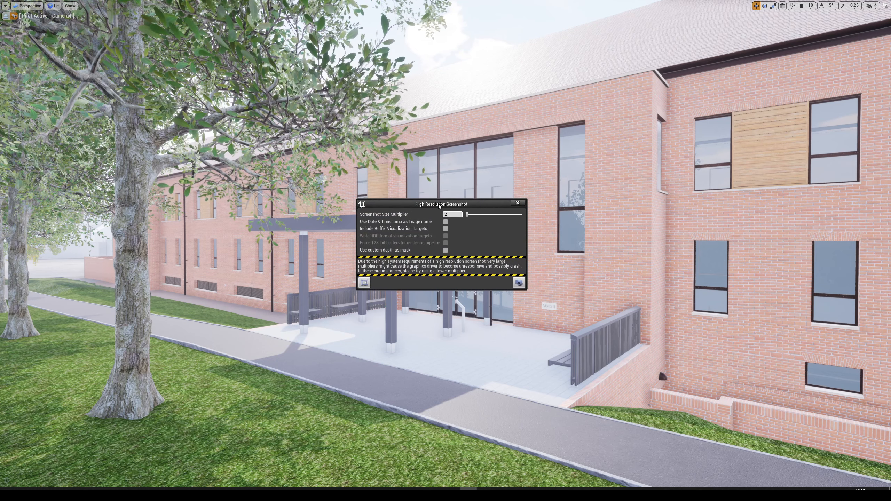
{"action": "left_click", "coordinate": [520, 286]}
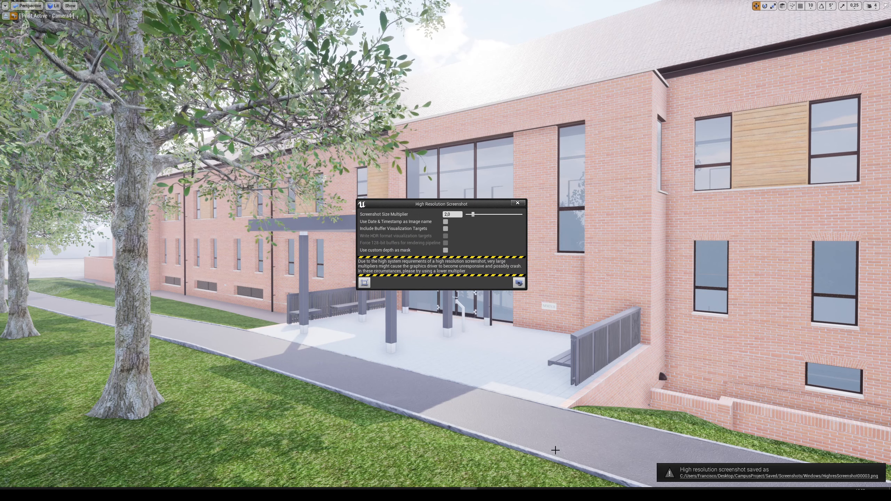
Open the saved screenshot's folder in File Explorer and inspect HighresScreenshot00003.png up close in the photo viewer.
{"action": "left_click", "coordinate": [758, 475]}
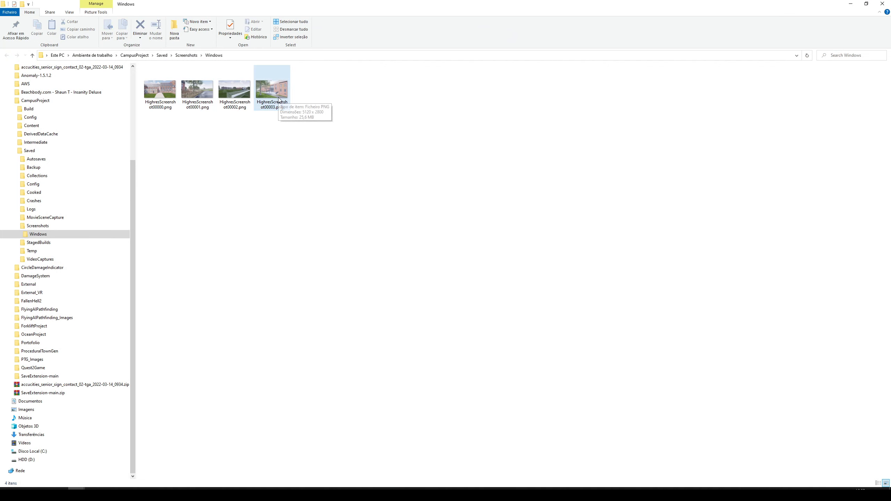
{"action": "double_click", "coordinate": [279, 100]}
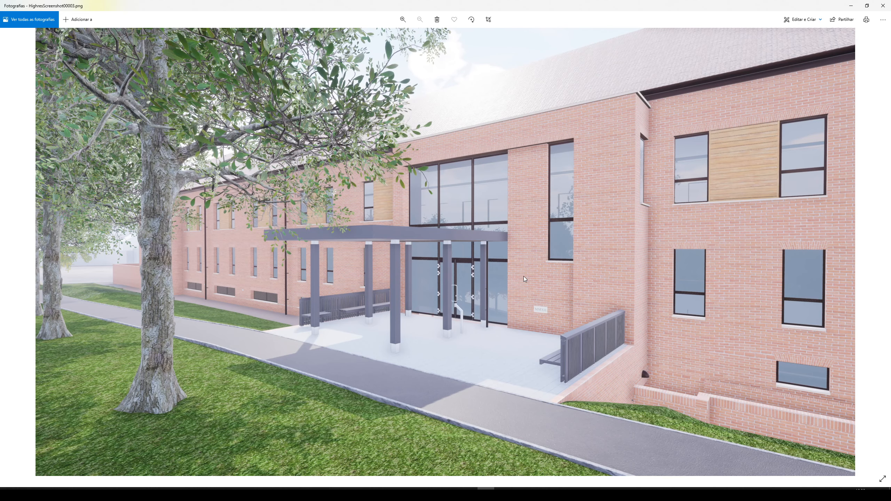
{"action": "double_click", "coordinate": [523, 276]}
{"action": "left_click_drag", "start_coordinate": [258, 228], "coordinate": [611, 265]}
{"action": "left_click_drag", "start_coordinate": [379, 227], "coordinate": [437, 157]}
{"action": "left_click", "coordinate": [884, 5]}
Rename HighresScreenshot00000.png as Ue4_1.png.
{"action": "left_click", "coordinate": [308, 110]}
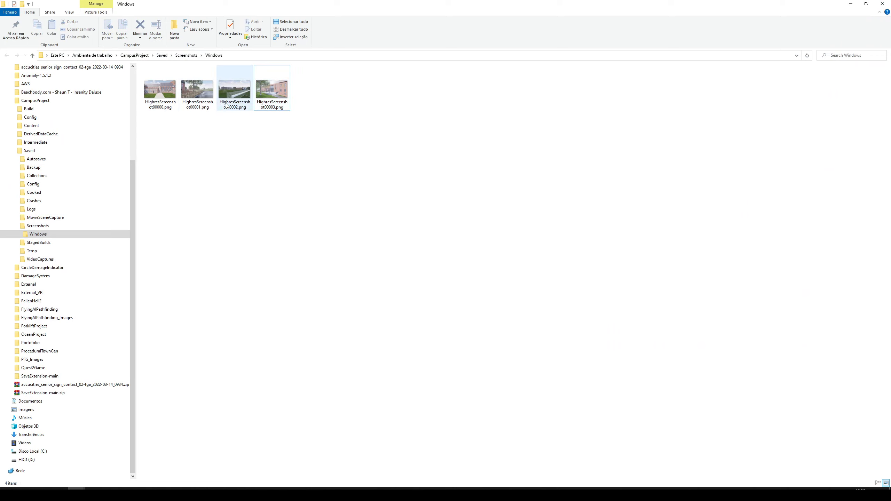
{"action": "key", "text": "Home"}
{"action": "key", "text": "F2"}
{"action": "type", "text": "Ue4"}
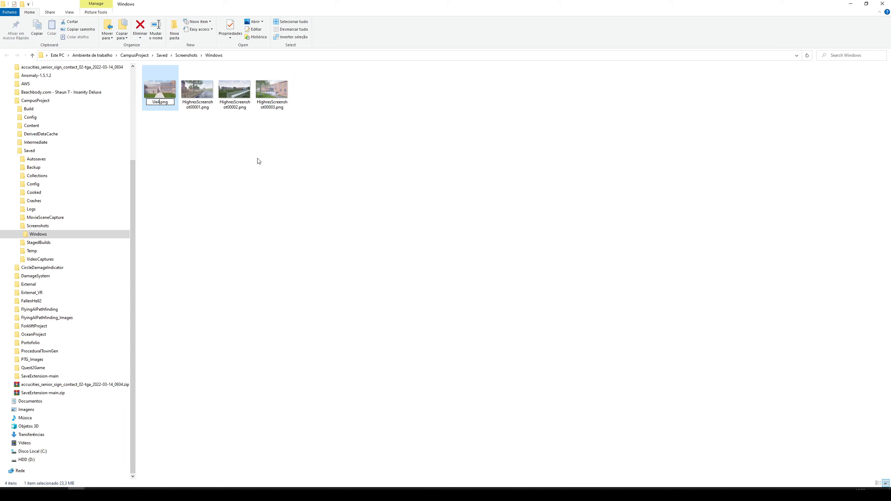
{"action": "type", "text": "_1"}
{"action": "key", "text": "Return"}
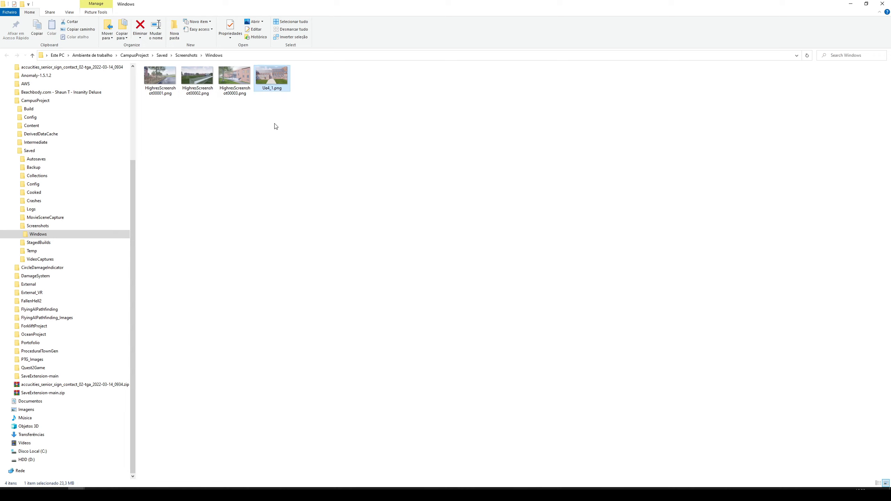
Rename HighresScreenshot00003.png as Ue4_2.png and HighresScreenshot00002.png as Ue4_3.png.
{"action": "key", "text": "shift+Tab"}
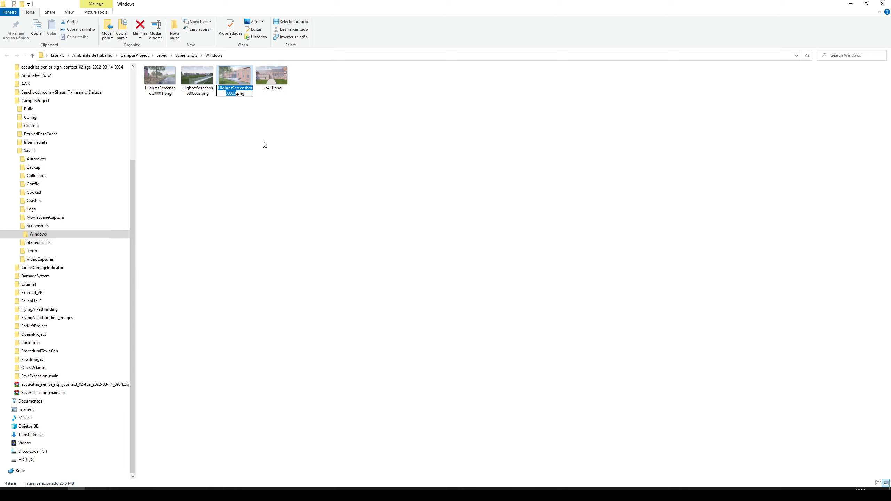
{"action": "key", "text": "BackSpace"}
{"action": "type", "text": "2"}
{"action": "key", "text": "Return"}
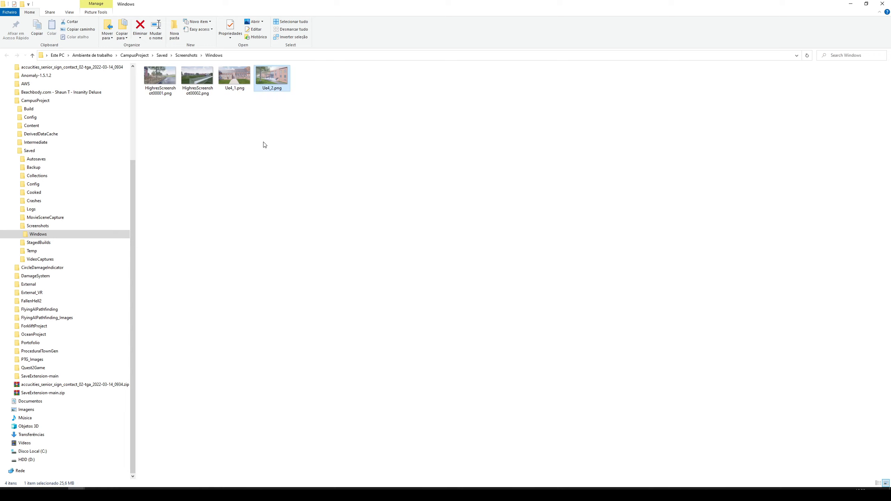
{"action": "left_click", "coordinate": [201, 84]}
{"action": "key", "text": "F2"}
{"action": "key", "text": "BackSpace"}
{"action": "type", "text": "3"}
{"action": "key", "text": "Return"}
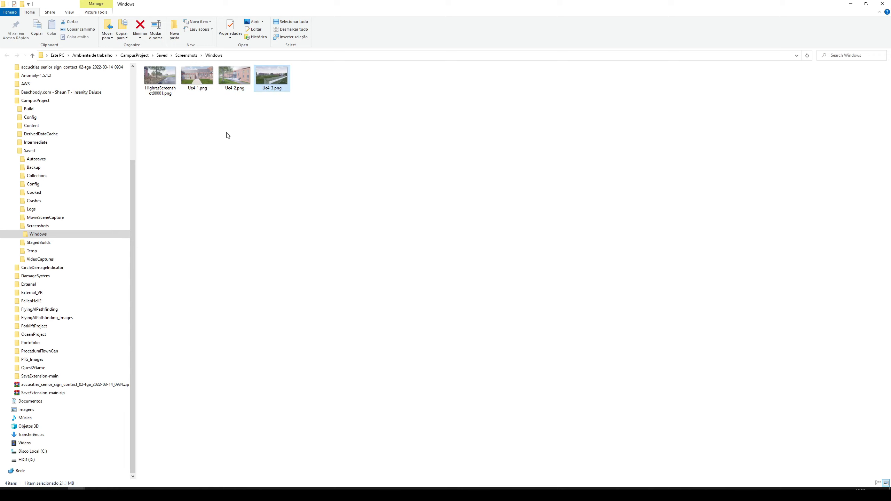
Rename the remaining HighresScreenshot00001.png as Ue4_4.png and close the screenshots folder.
{"action": "key", "text": "Home"}
{"action": "key", "text": "F2"}
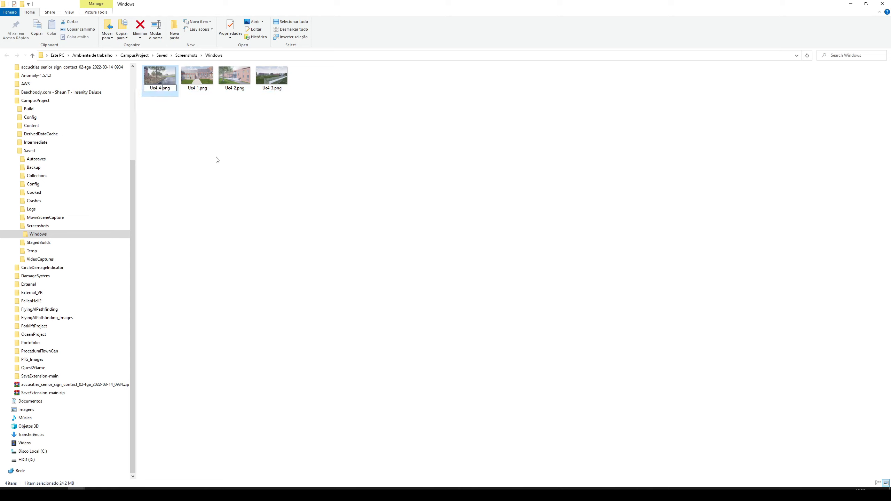
{"action": "left_click", "coordinate": [217, 160]}
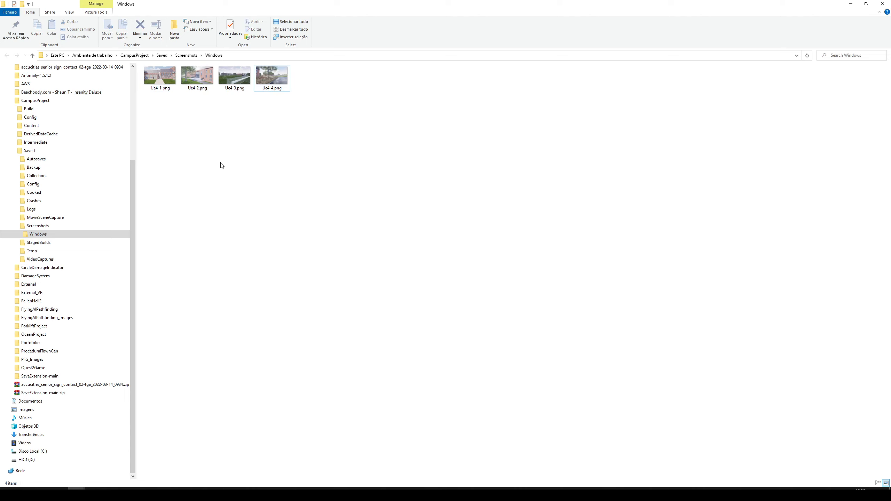
{"action": "left_click", "coordinate": [882, 4]}
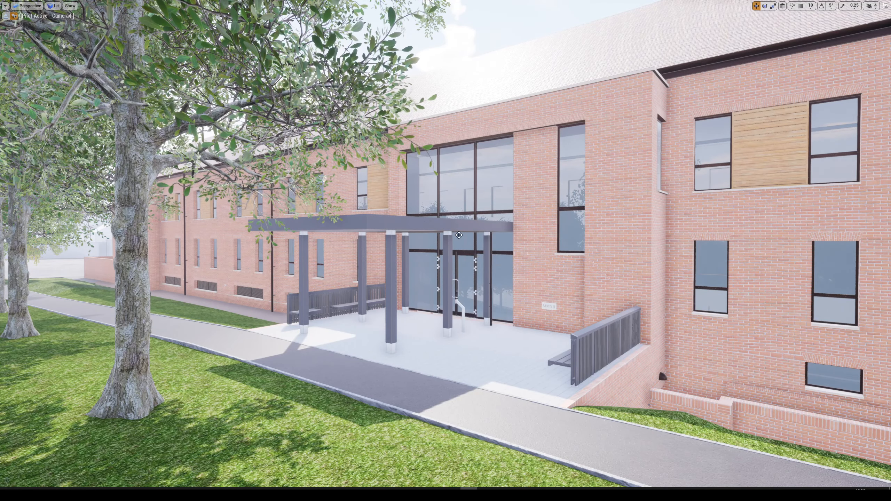
Stop piloting Camera4, leave the full screen game view and save the map.
{"action": "left_click", "coordinate": [6, 15]}
{"action": "right_click_drag", "start_coordinate": [306, 181], "coordinate": [309, 178]}
{"action": "key", "text": "F11"}
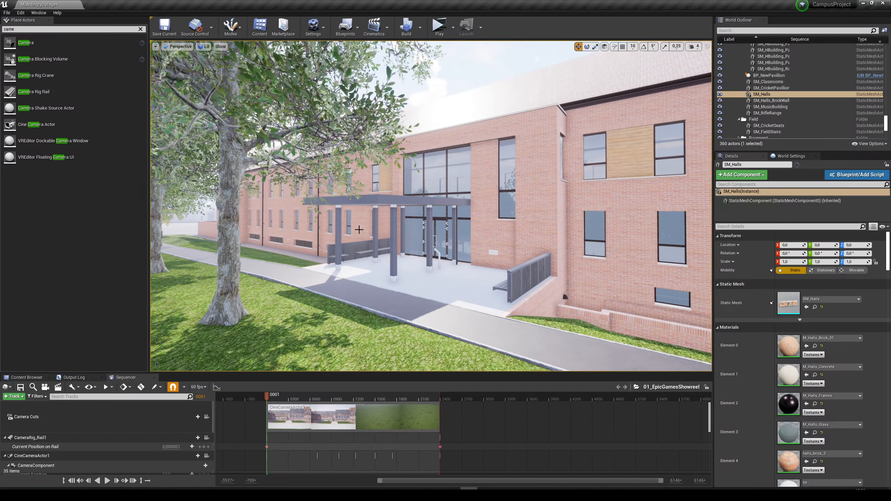
{"action": "key", "text": "g"}
{"action": "mouse_move", "coordinate": [384, 224]}
{"action": "right_mouse_down"}
{"action": "mouse_move", "coordinate": [384, 235]}
{"action": "mouse_move", "coordinate": [385, 224]}
{"action": "mouse_move", "coordinate": [397, 224]}
{"action": "right_mouse_up"}
{"action": "key", "text": "Escape"}
{"action": "key", "text": "ctrl+s"}
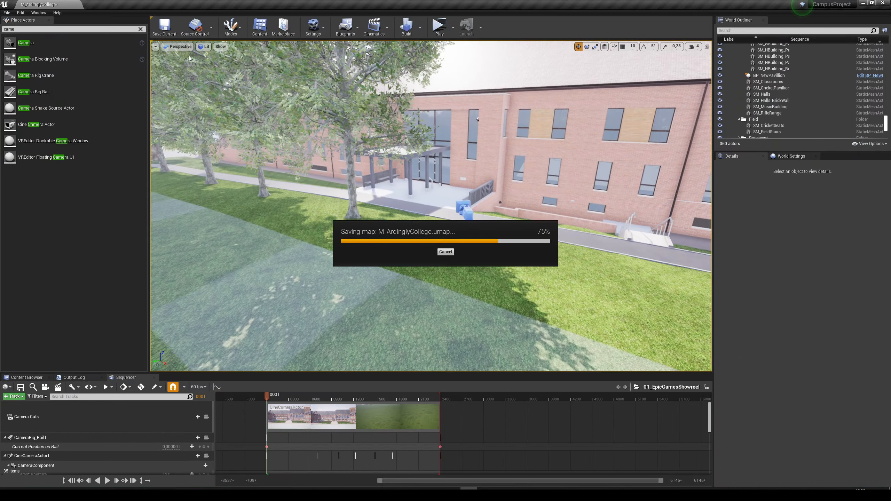
Clear the Place Actors search and bring up the Content Browser, saving the level again.
{"action": "left_click", "coordinate": [141, 29]}
{"action": "right_click_drag", "start_coordinate": [357, 155], "coordinate": [362, 151]}
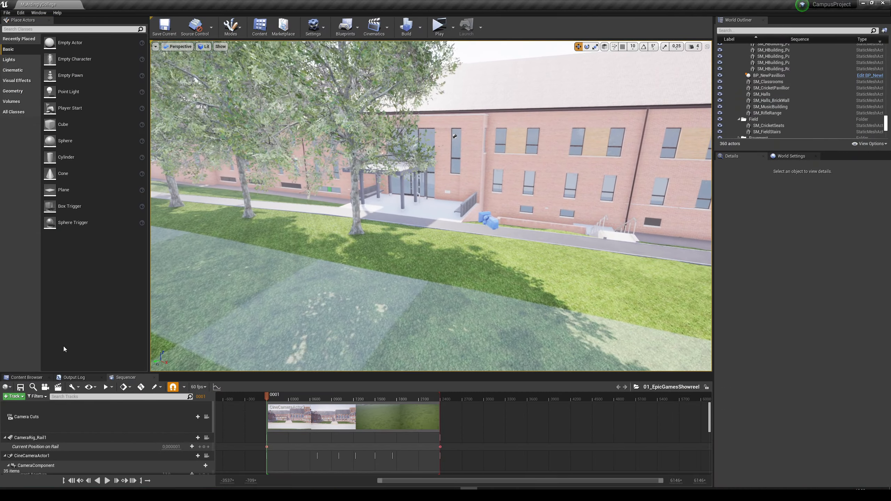
{"action": "left_click", "coordinate": [34, 378]}
{"action": "mouse_move", "coordinate": [281, 281]}
{"action": "right_mouse_down"}
{"action": "mouse_move", "coordinate": [175, 270]}
{"action": "mouse_move", "coordinate": [277, 278]}
{"action": "right_mouse_up"}
{"action": "key", "text": "ctrl+s"}
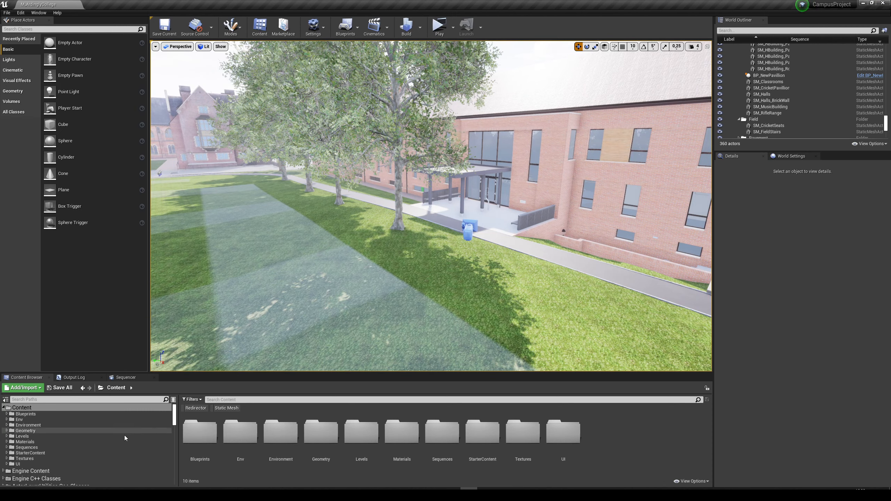
Close the Windows screenshots folder window and exit the Unreal Editor.
{"action": "mouse_move", "coordinate": [76, 494]}
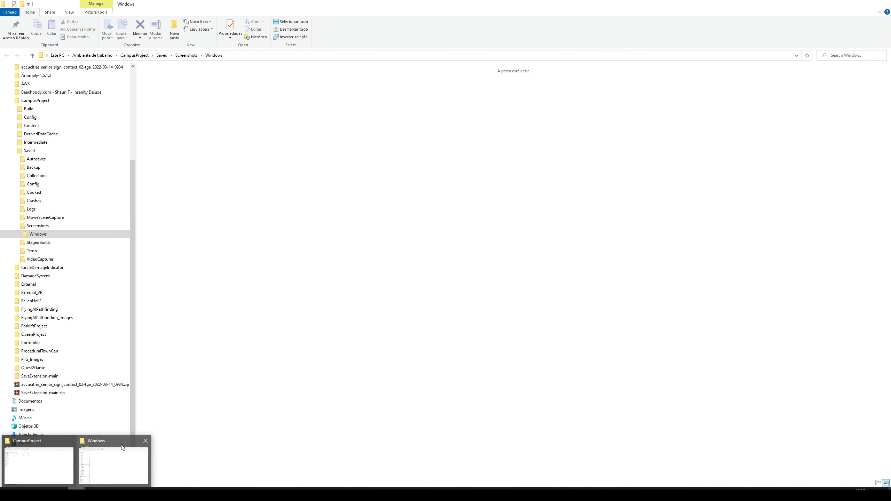
{"action": "left_click", "coordinate": [145, 441]}
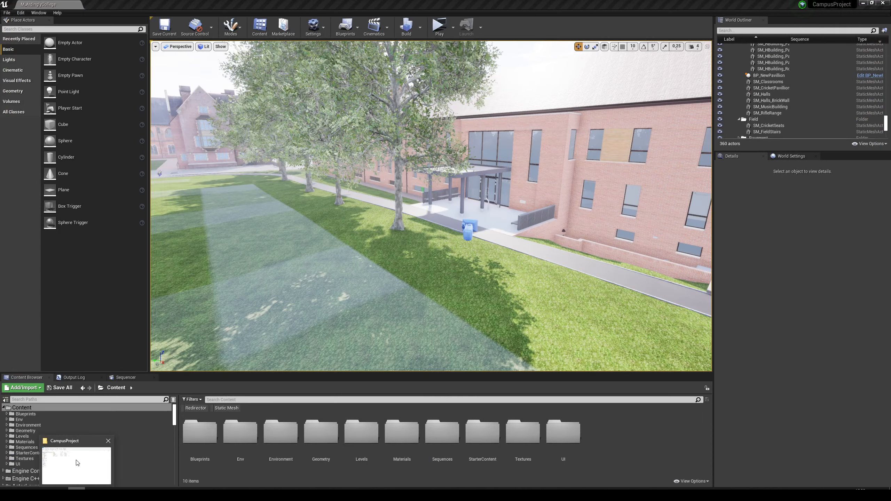
{"action": "left_click", "coordinate": [77, 462]}
{"action": "left_click", "coordinate": [882, 4]}
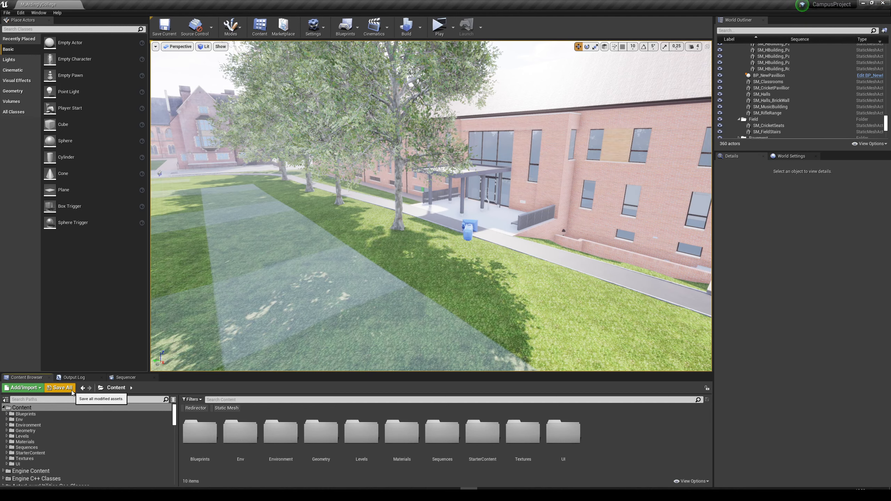
{"action": "left_click", "coordinate": [885, 4]}
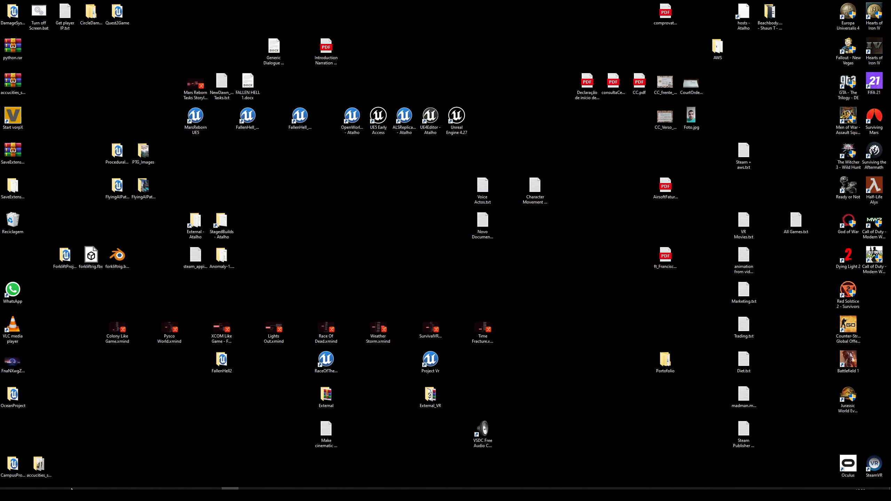
In the CampusProject folder, start switching the Unreal Engine version of CampusProject.uproject and open the list of engine versions.
{"action": "left_click", "coordinate": [77, 495]}
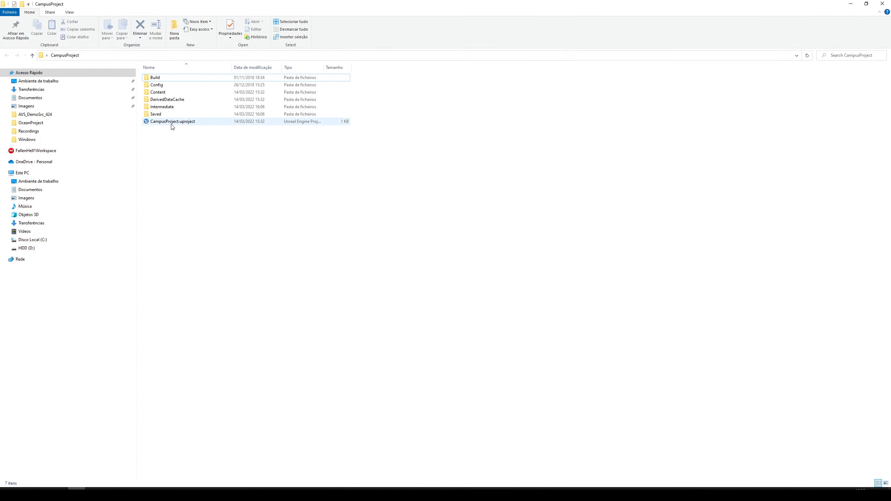
{"action": "right_click", "coordinate": [160, 122]}
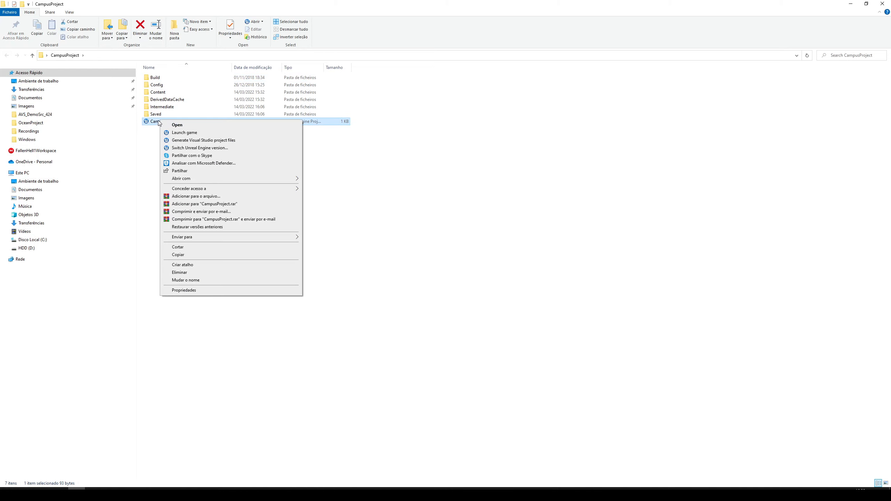
{"action": "left_click", "coordinate": [174, 121]}
{"action": "right_click", "coordinate": [162, 123]}
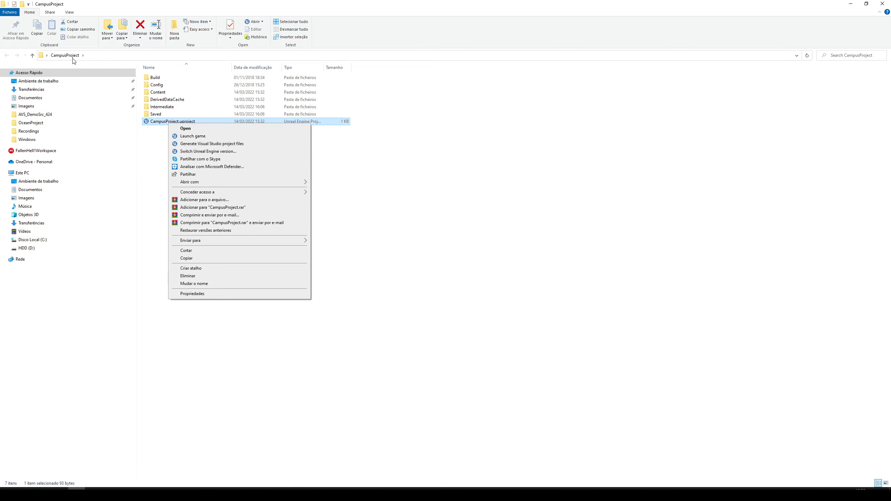
{"action": "left_click", "coordinate": [205, 152]}
{"action": "left_click", "coordinate": [392, 242]}
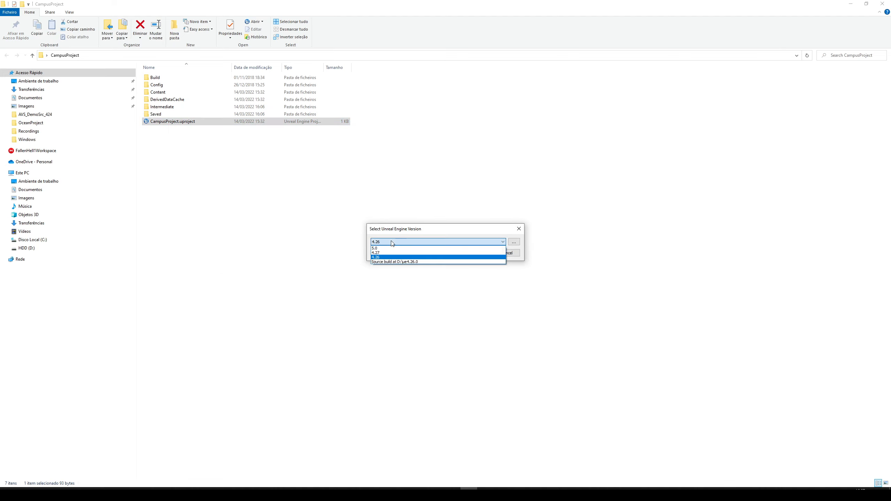
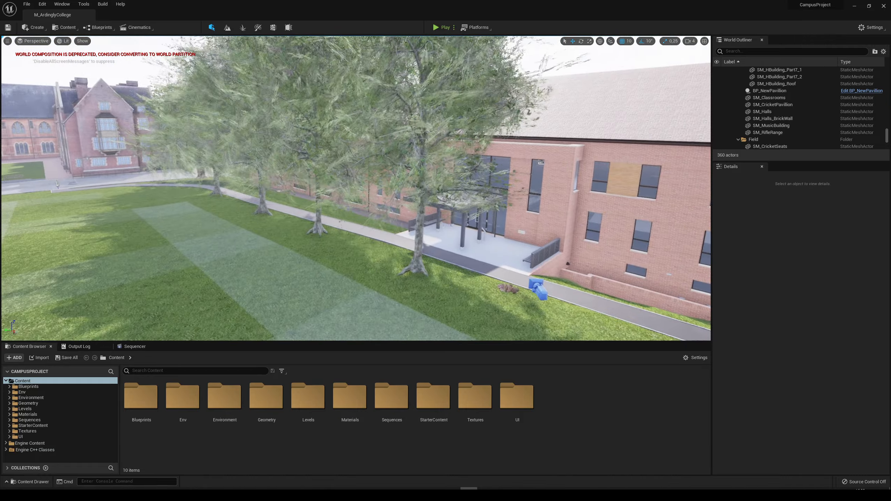
Find the WindDirectionalSource actor in the level and set its Strength to 0.1.
{"action": "left_click", "coordinate": [754, 51]}
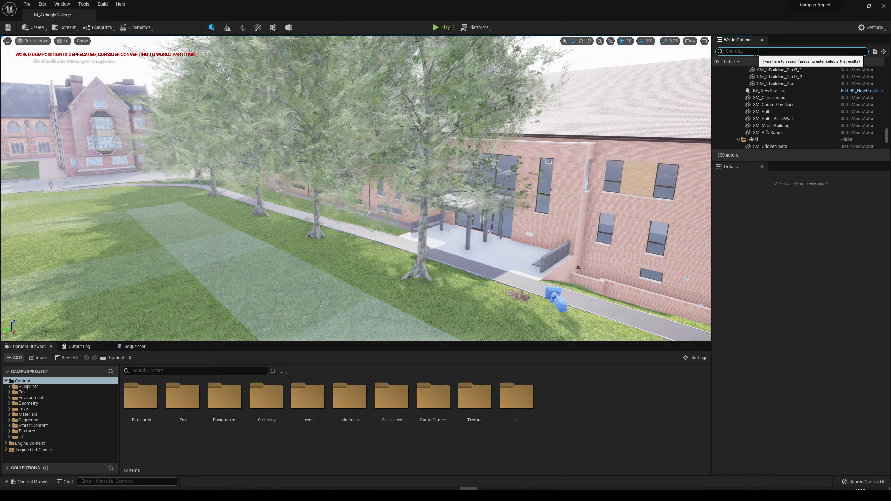
{"action": "type", "text": "wind"}
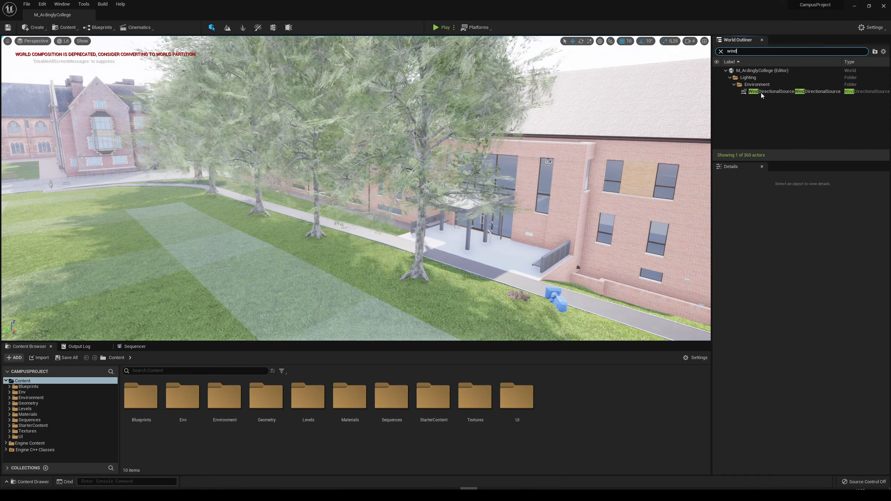
{"action": "double_click", "coordinate": [772, 91]}
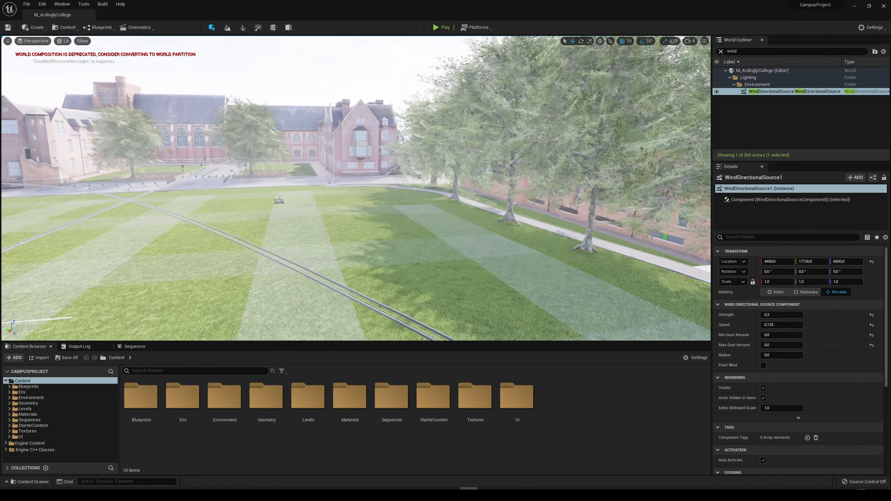
{"action": "right_click_drag", "start_coordinate": [356, 188], "coordinate": [400, 191]}
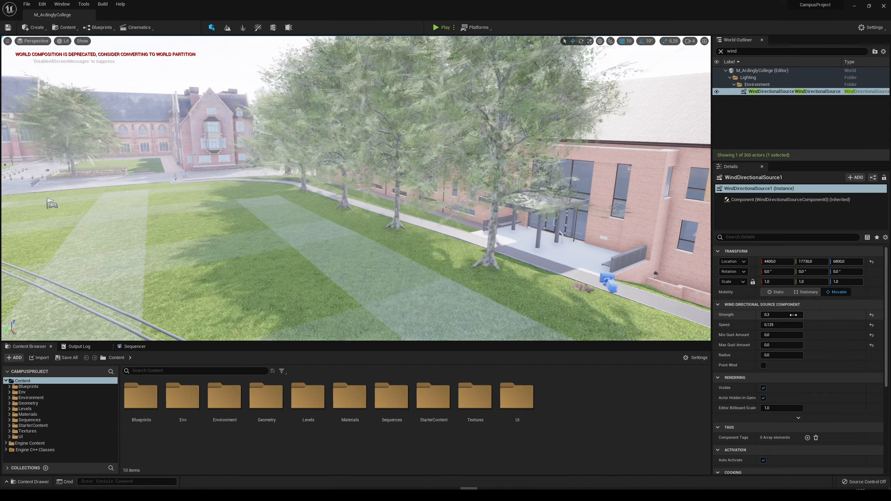
{"action": "left_click", "coordinate": [777, 314]}
{"action": "type", "text": "0,1"}
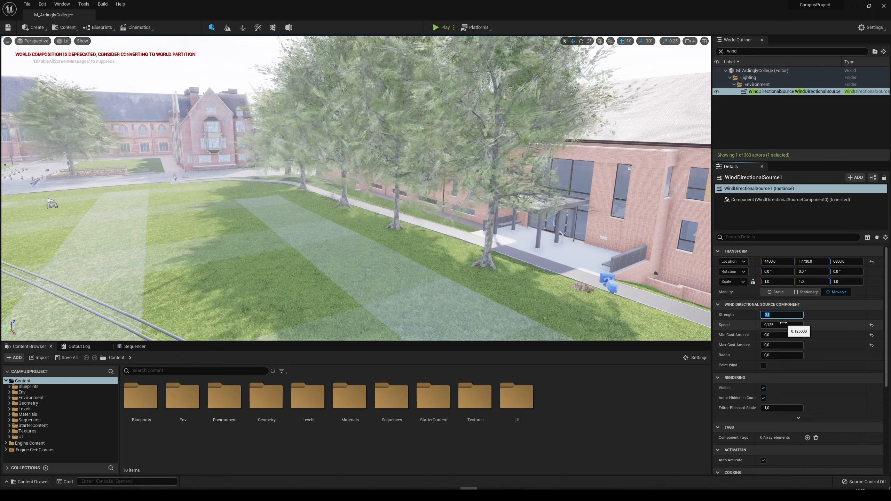
Divide the wind source's Speed by 3.
{"action": "left_click", "coordinate": [784, 325]}
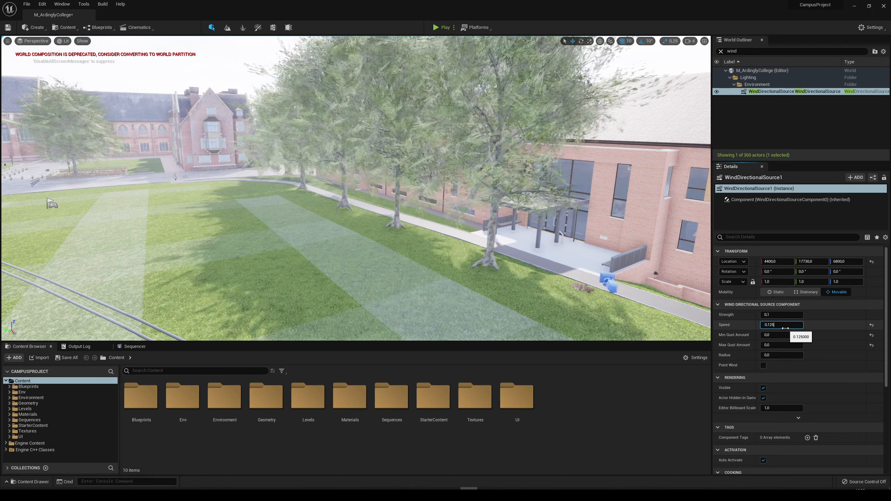
{"action": "key", "text": "End"}
{"action": "type", "text": "/3"}
{"action": "key", "text": "Return"}
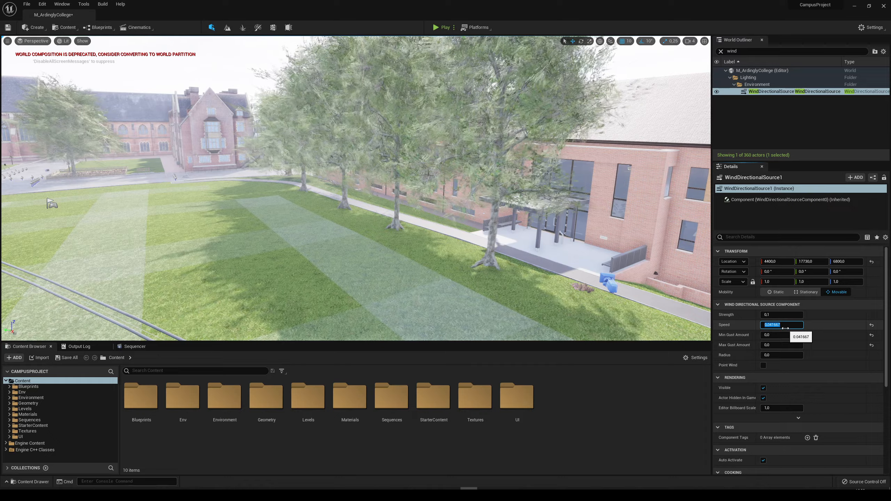
Check the tree movement up close and halve the wind source's Speed.
{"action": "right_click_drag", "start_coordinate": [519, 204], "coordinate": [493, 204]}
{"action": "key", "text": "w"}
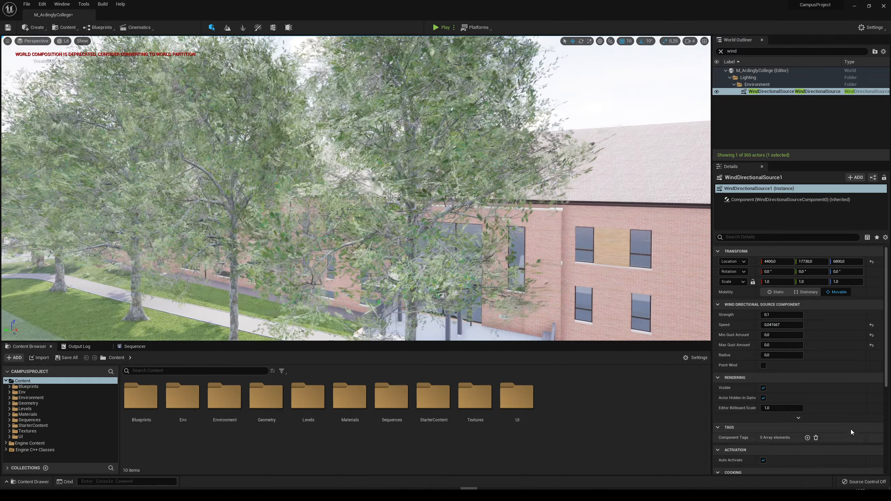
{"action": "left_click", "coordinate": [789, 326]}
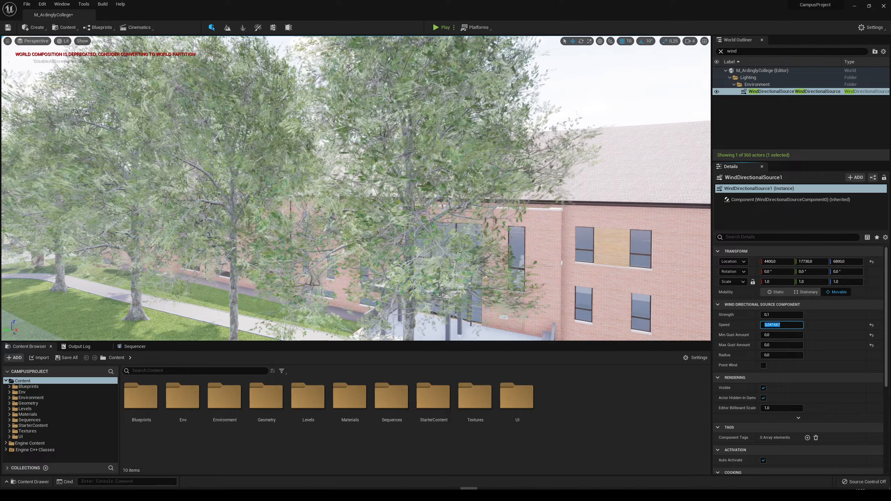
{"action": "type", "text": "/2"}
{"action": "key", "text": "Return"}
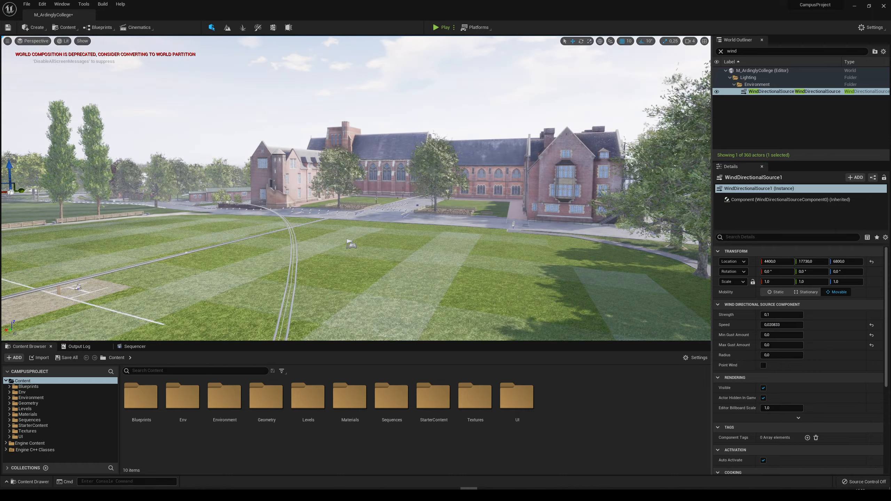
Deselect the wind source and save the modified M_ArdinglyCollege level.
{"action": "right_click_drag", "start_coordinate": [454, 233], "coordinate": [495, 244]}
{"action": "key", "text": "Escape"}
{"action": "left_click", "coordinate": [67, 358]}
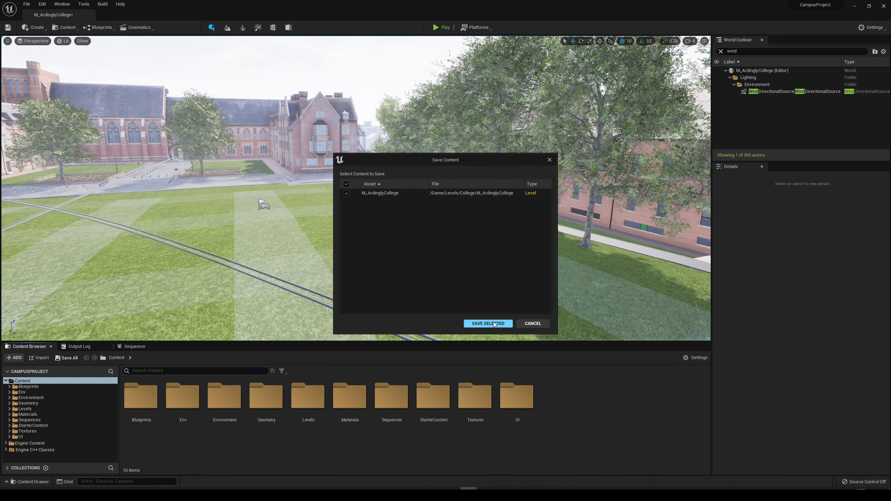
{"action": "left_click", "coordinate": [494, 323]}
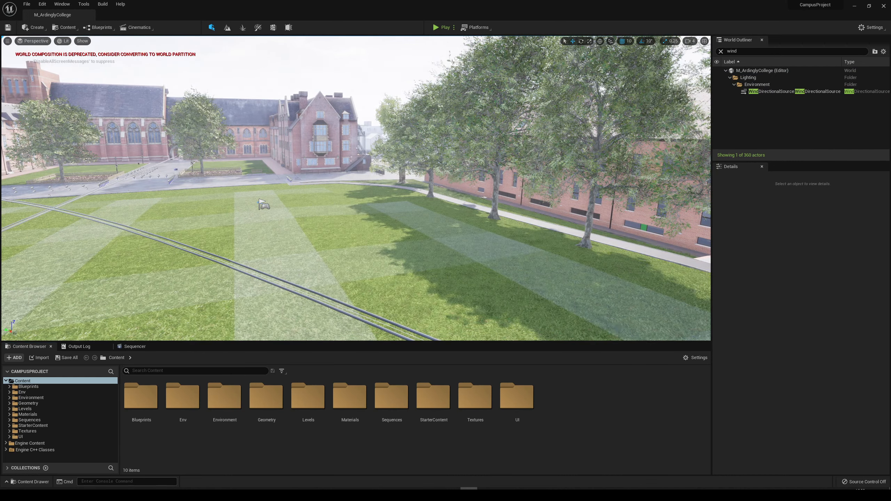
Select PostProcessVolume_Game and enable its Global Illumination and Reflections method overrides with Lumen.
{"action": "right_click_drag", "start_coordinate": [548, 284], "coordinate": [631, 283]}
{"action": "left_click", "coordinate": [721, 51]}
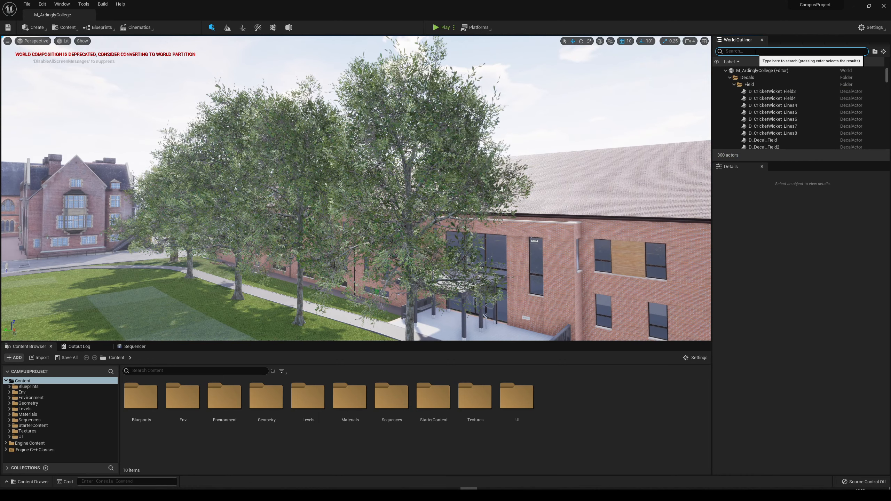
{"action": "type", "text": "post"}
{"action": "left_click", "coordinate": [756, 112]}
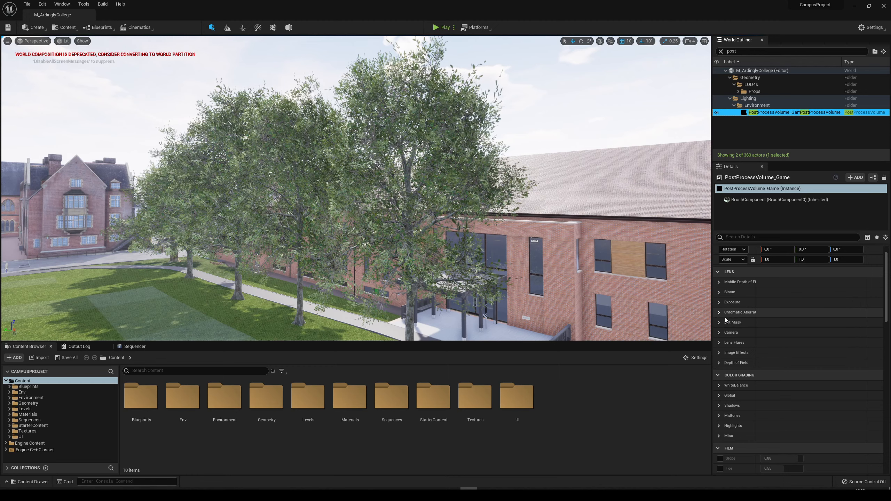
{"action": "scroll", "coordinate": [762, 361], "scroll_direction": "down", "scroll_amount": 6}
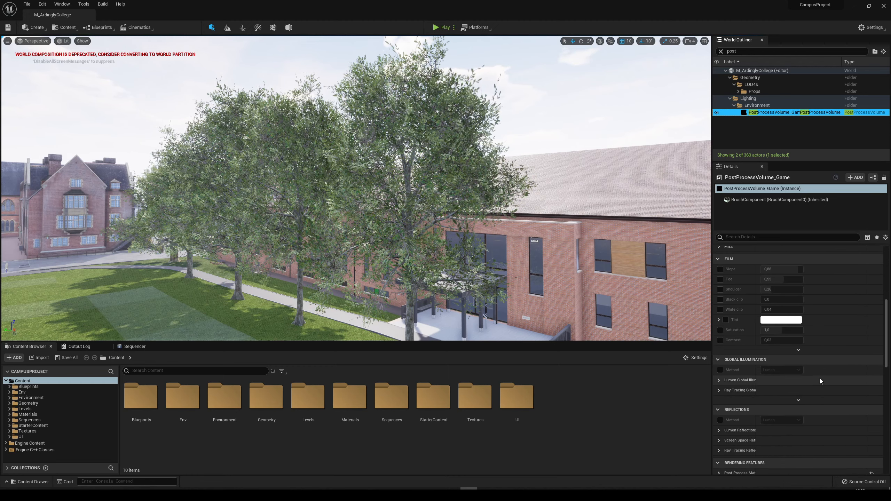
{"action": "scroll", "coordinate": [819, 379], "scroll_direction": "down", "scroll_amount": 3}
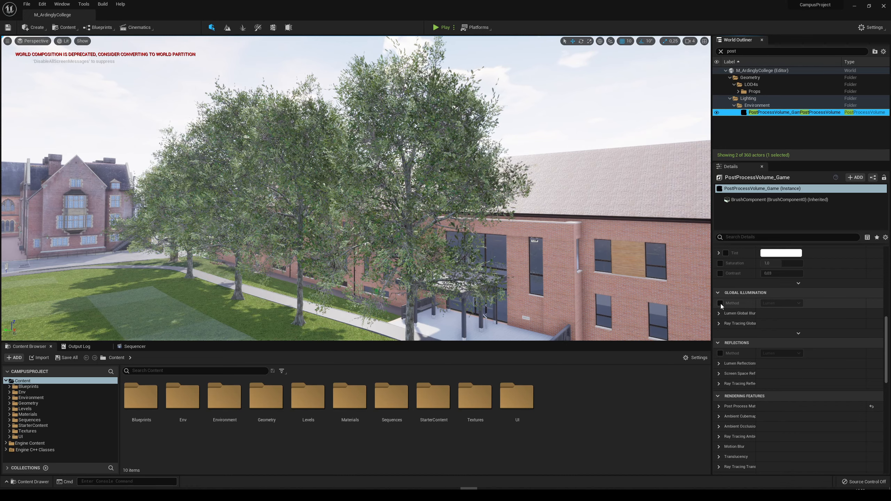
{"action": "left_click", "coordinate": [720, 303]}
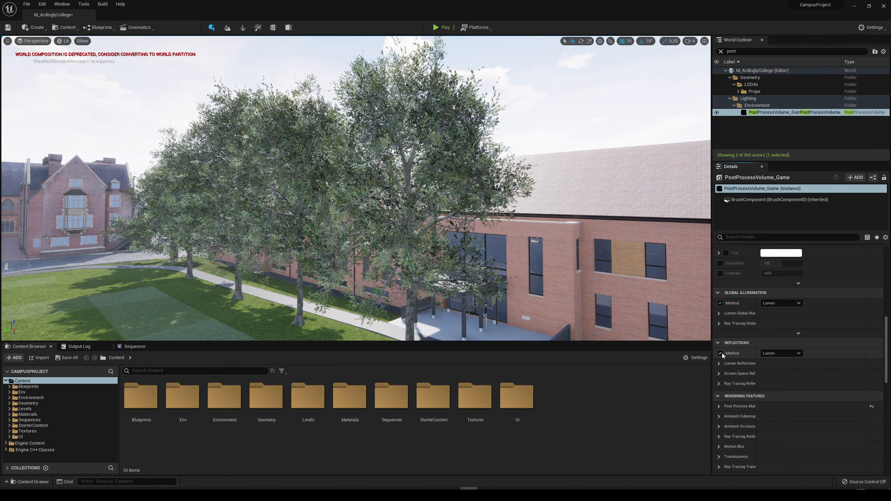
{"action": "left_click", "coordinate": [720, 353]}
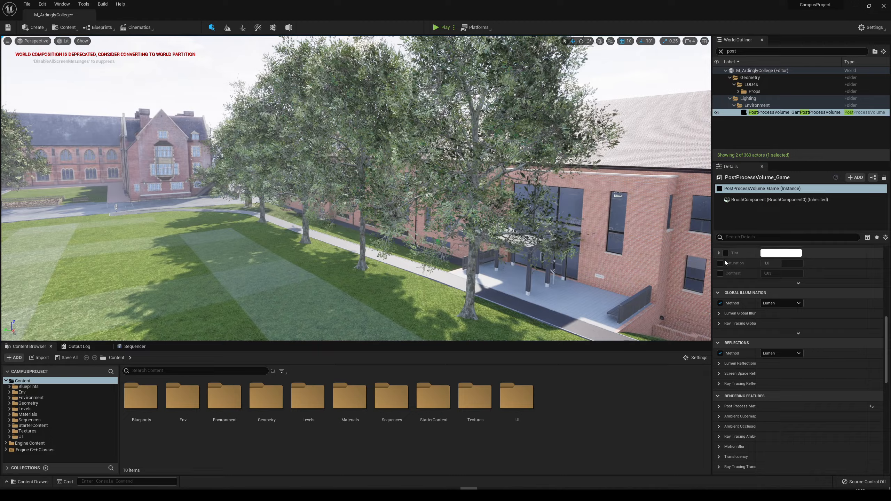
{"action": "left_click", "coordinate": [720, 303]}
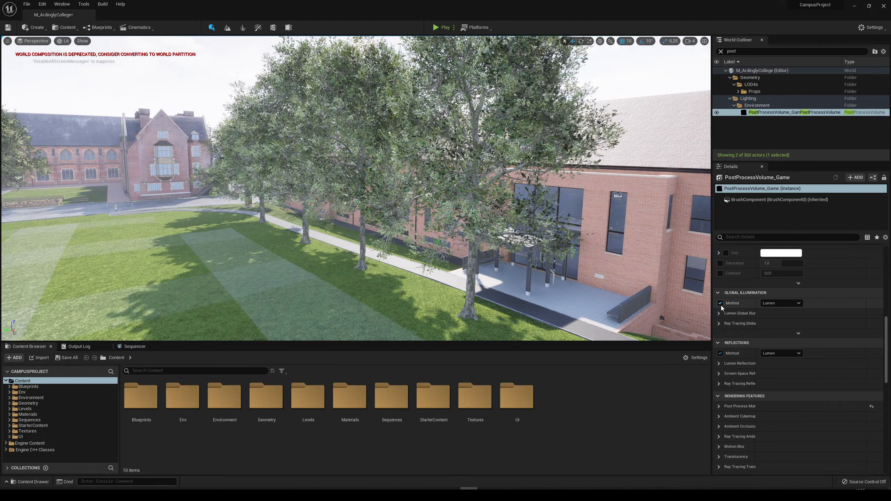
{"action": "left_click", "coordinate": [718, 353]}
{"action": "left_click", "coordinate": [719, 303]}
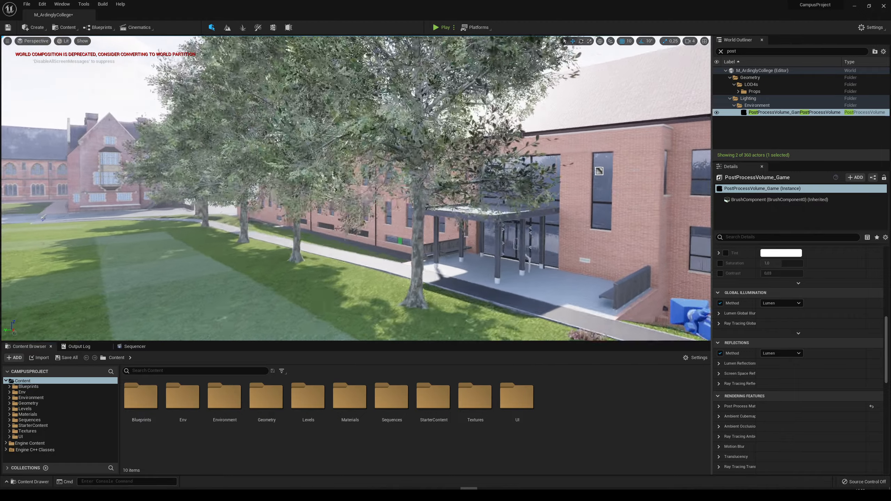
In the post process volume's Exposure settings, enable Min Brightness at 0.9 and Max Brightness at 1.1.
{"action": "scroll", "coordinate": [848, 374], "scroll_direction": "up", "scroll_amount": 3}
{"action": "scroll", "coordinate": [849, 372], "scroll_direction": "up", "scroll_amount": 10}
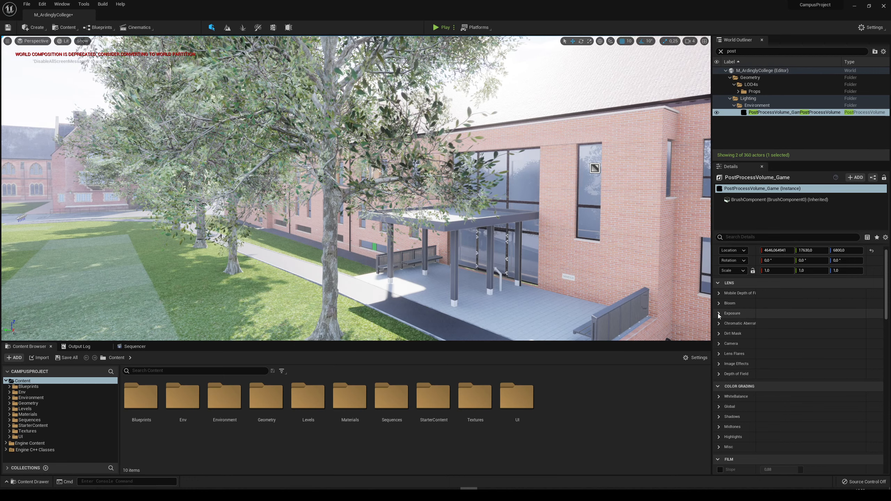
{"action": "left_click", "coordinate": [718, 313]}
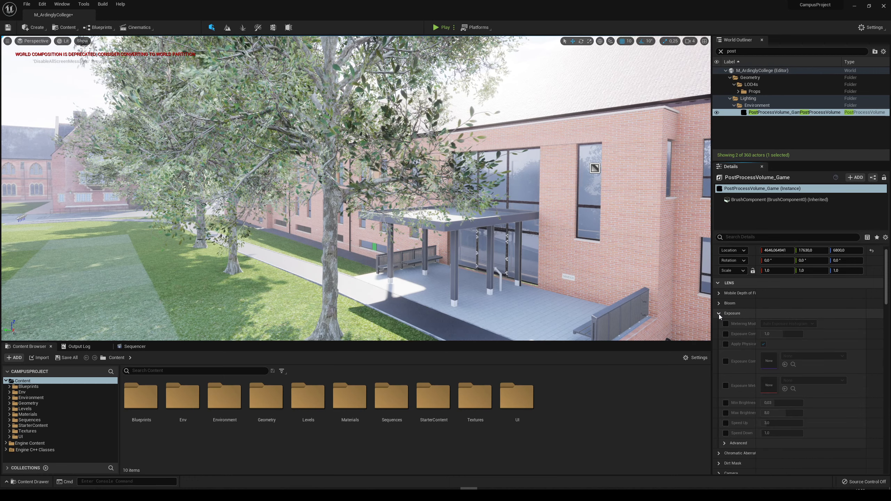
{"action": "left_click", "coordinate": [725, 402]}
{"action": "left_click", "coordinate": [725, 412]}
{"action": "left_click", "coordinate": [786, 403]}
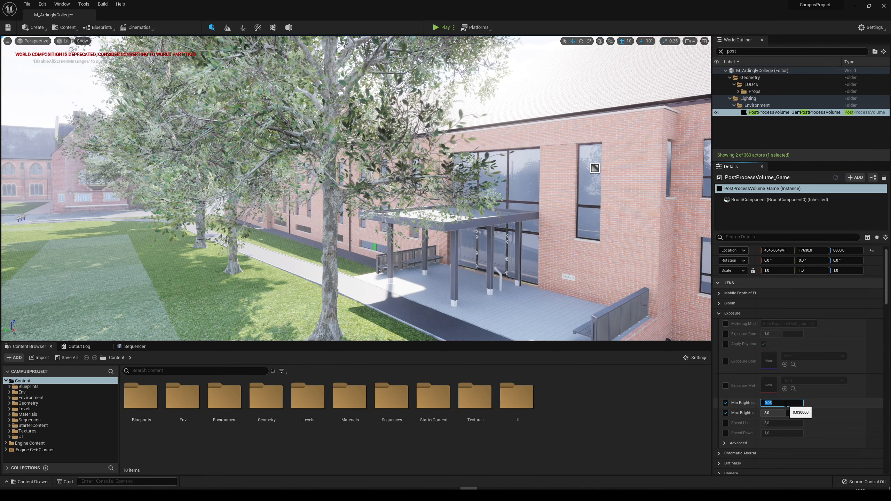
{"action": "type", "text": ",9"}
{"action": "key", "text": "Return"}
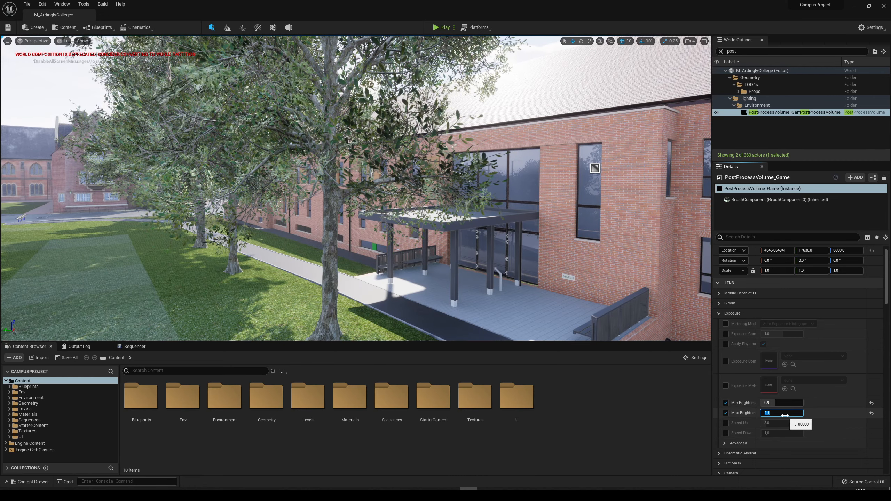
Deselect the volume and examine the lighting on the trees, field and college buildings from several viewpoints.
{"action": "right_click_drag", "start_coordinate": [526, 252], "coordinate": [435, 251]}
{"action": "key", "text": "w"}
{"action": "key", "text": "d"}
{"action": "key", "text": "Escape"}
{"action": "key", "text": "a"}
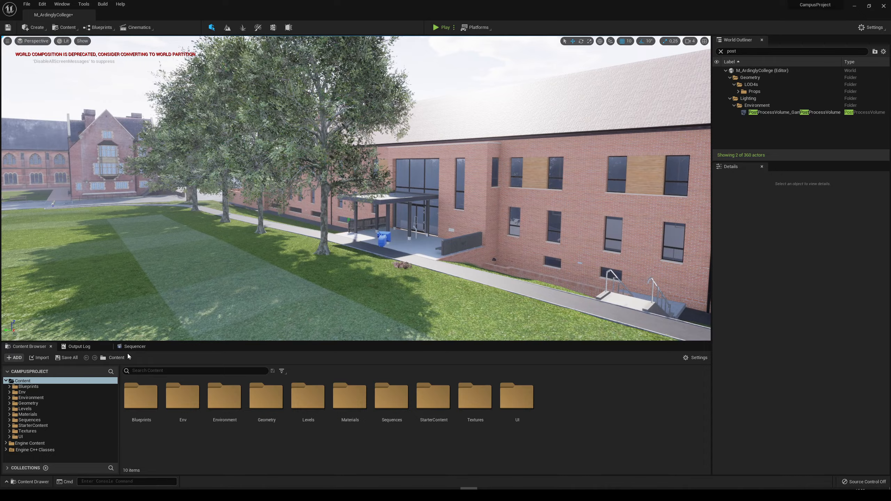
{"action": "right_click_drag", "start_coordinate": [245, 246], "coordinate": [291, 246]}
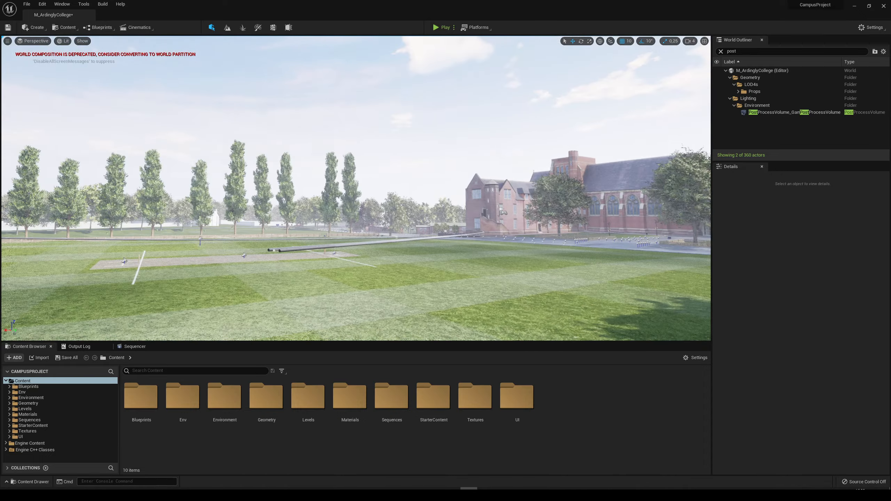
{"action": "right_click_drag", "start_coordinate": [356, 197], "coordinate": [441, 214]}
{"action": "key", "text": "a"}
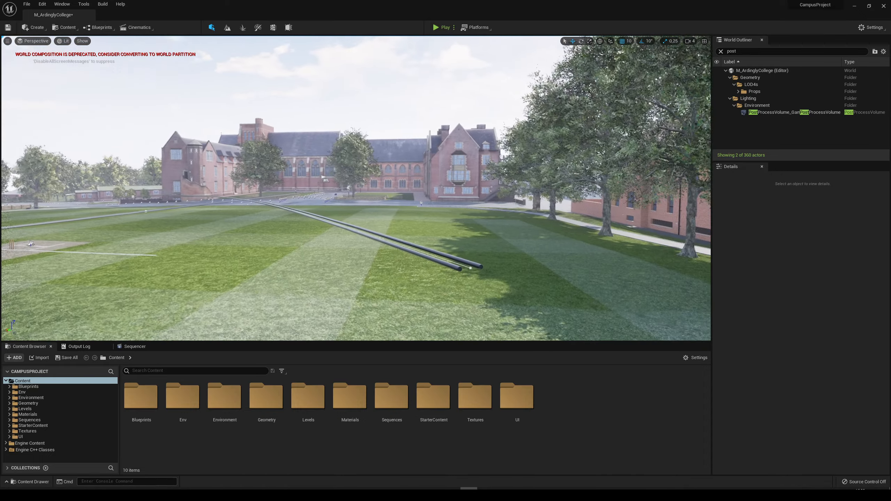
{"action": "right_click_drag", "start_coordinate": [401, 278], "coordinate": [375, 261]}
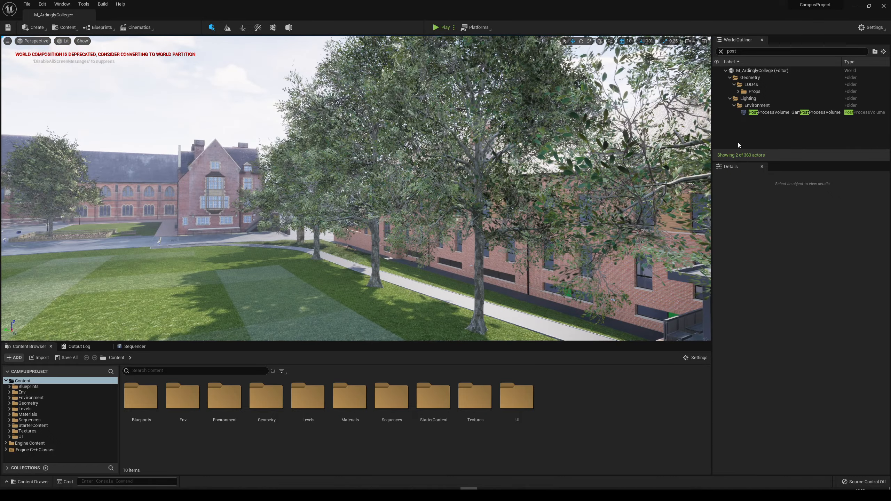
Find the 01_EpicGamesShowreel level sequence actor, focus the view on it and examine the college front behind it.
{"action": "left_click", "coordinate": [720, 51]}
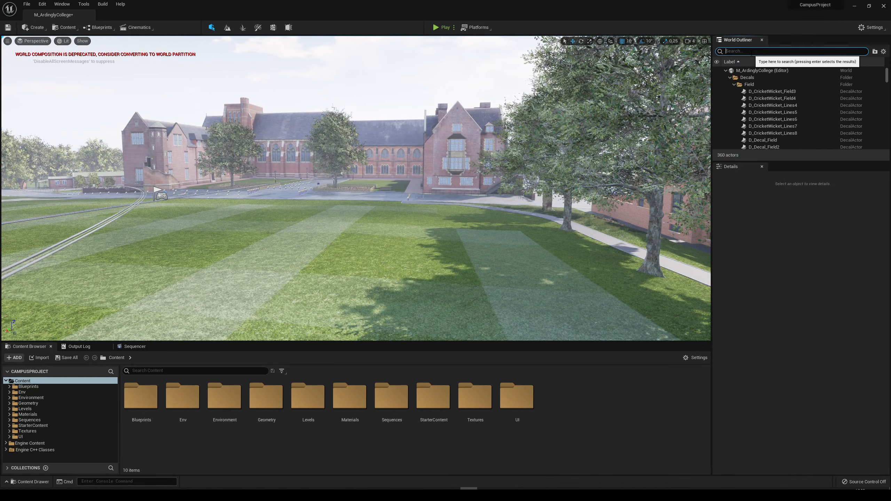
{"action": "type", "text": "seque"}
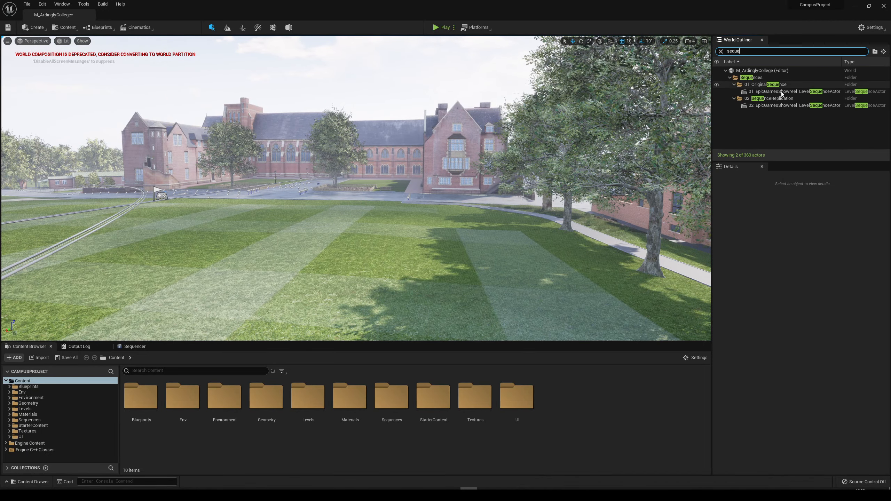
{"action": "left_click", "coordinate": [775, 91]}
{"action": "key", "text": "f"}
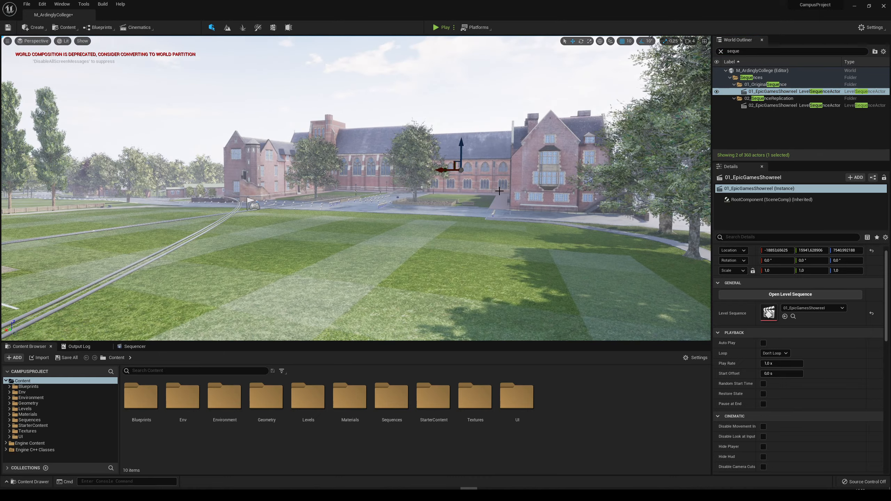
{"action": "key", "text": "f"}
{"action": "right_click_drag", "start_coordinate": [499, 191], "coordinate": [356, 180]}
{"action": "key", "text": "a"}
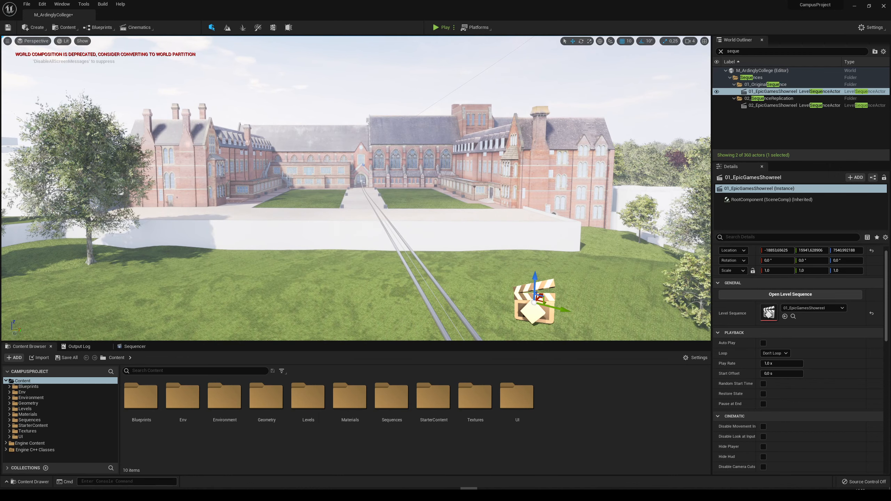
{"action": "right_click_drag", "start_coordinate": [645, 295], "coordinate": [592, 295]}
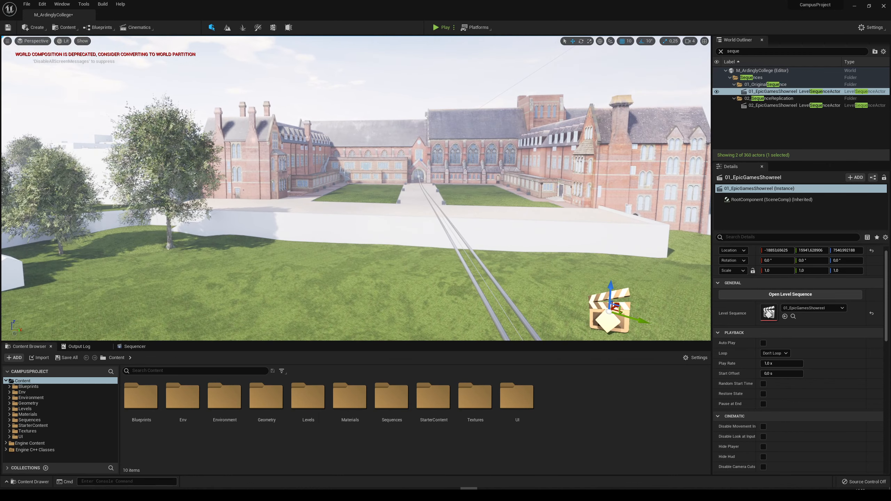
{"action": "right_click_drag", "start_coordinate": [533, 212], "coordinate": [546, 212]}
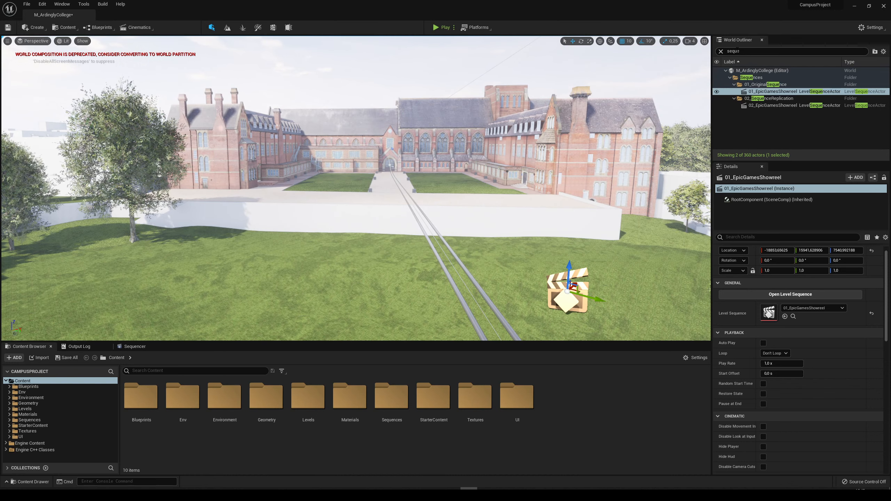
Find PostProcessVolume_Game and set its Lumen Global Illumination Final Gather Quality to 2.0.
{"action": "type", "text": "post"}
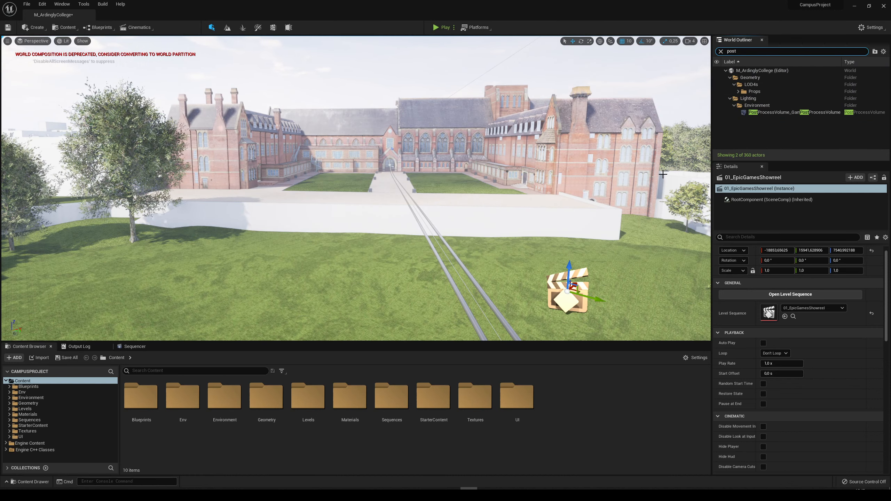
{"action": "left_click", "coordinate": [768, 112]}
{"action": "scroll", "coordinate": [796, 387], "scroll_direction": "down", "scroll_amount": 10}
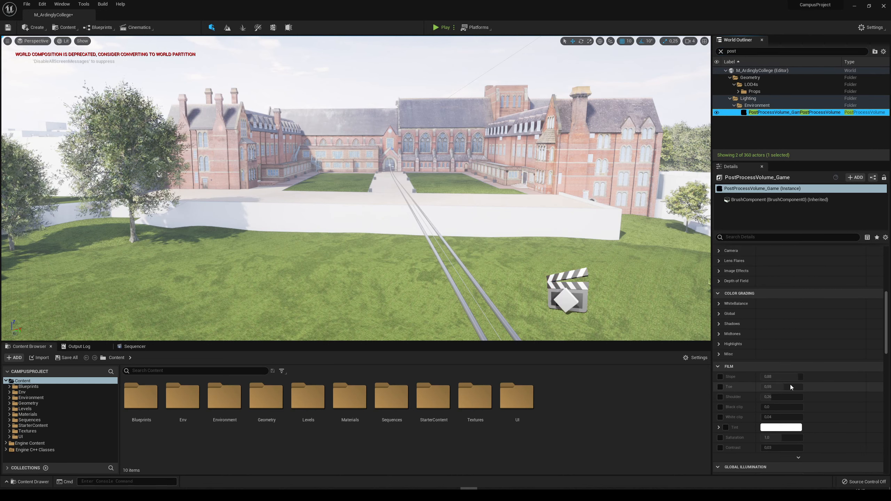
{"action": "scroll", "coordinate": [796, 388], "scroll_direction": "down", "scroll_amount": 3}
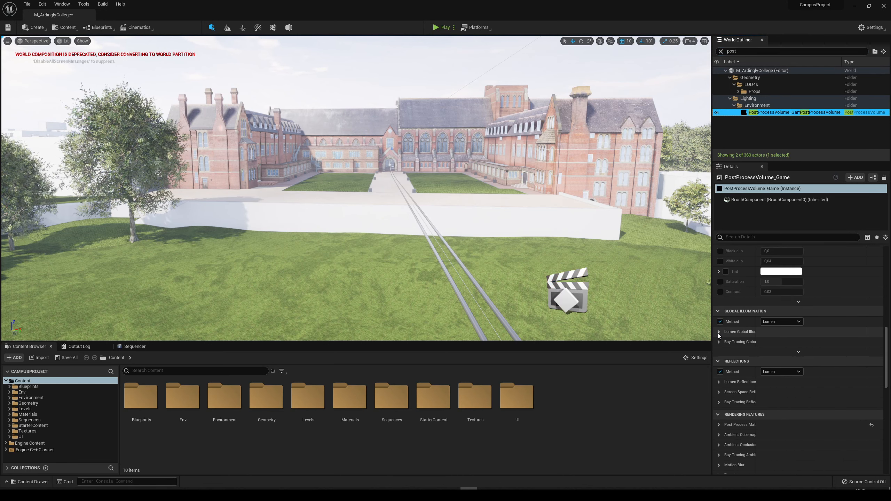
{"action": "left_click", "coordinate": [754, 332]}
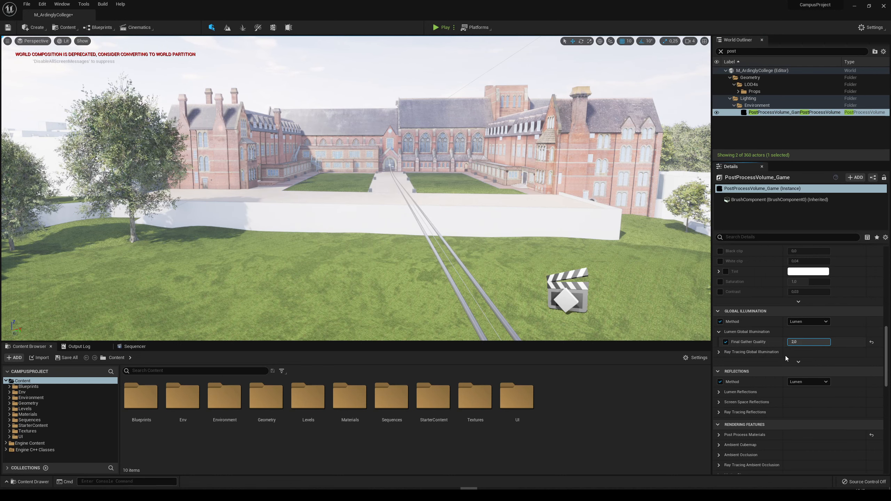
Enable the post process volume's Lumen Reflections Quality override at 2.0 and check the effect on the college front.
{"action": "left_click", "coordinate": [719, 392]}
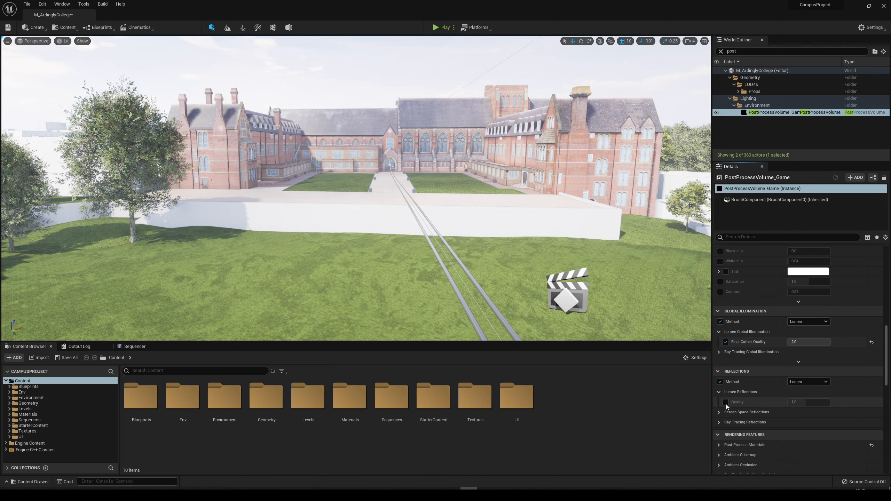
{"action": "right_click_drag", "start_coordinate": [614, 334], "coordinate": [621, 336]}
{"action": "right_click_drag", "start_coordinate": [581, 177], "coordinate": [598, 171]}
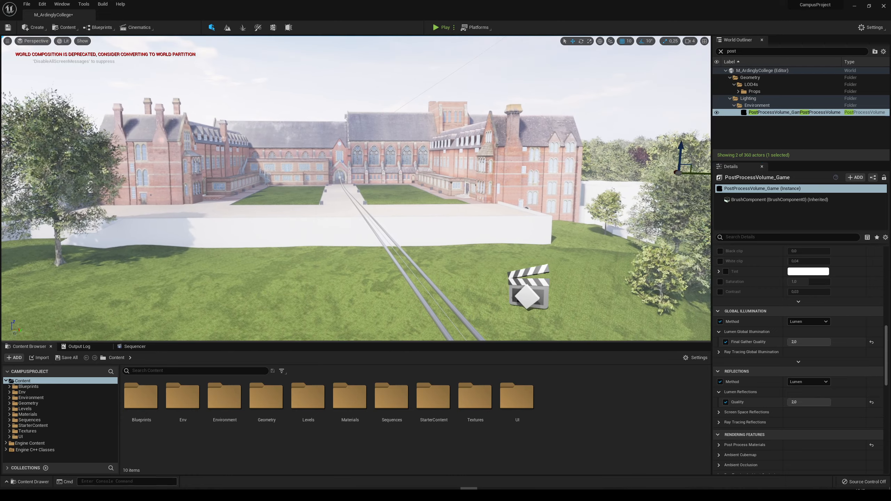
{"action": "scroll", "coordinate": [580, 177], "scroll_direction": "up", "scroll_amount": 1}
{"action": "scroll", "coordinate": [580, 178], "scroll_direction": "down", "scroll_amount": 3}
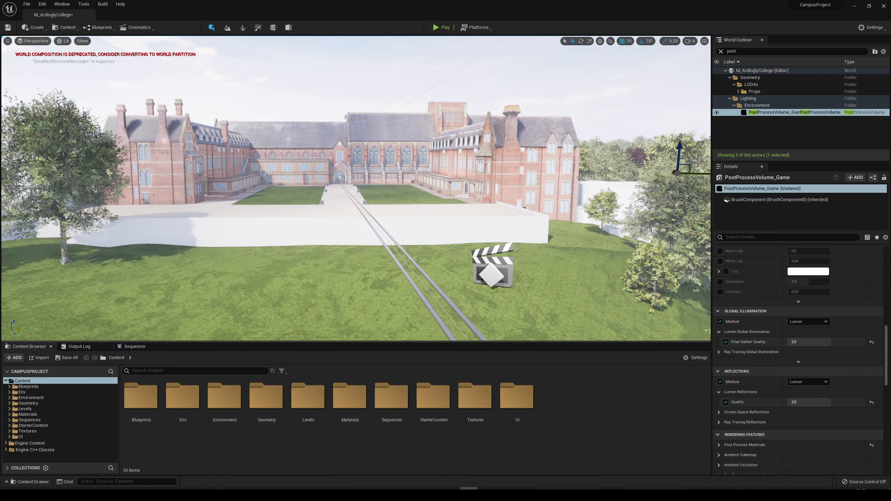
Select the 01_EpicGamesShowreel level sequence actor on the lawn and open its level sequence.
{"action": "left_click", "coordinate": [491, 270]}
{"action": "scroll", "coordinate": [856, 371], "scroll_direction": "up", "scroll_amount": 3}
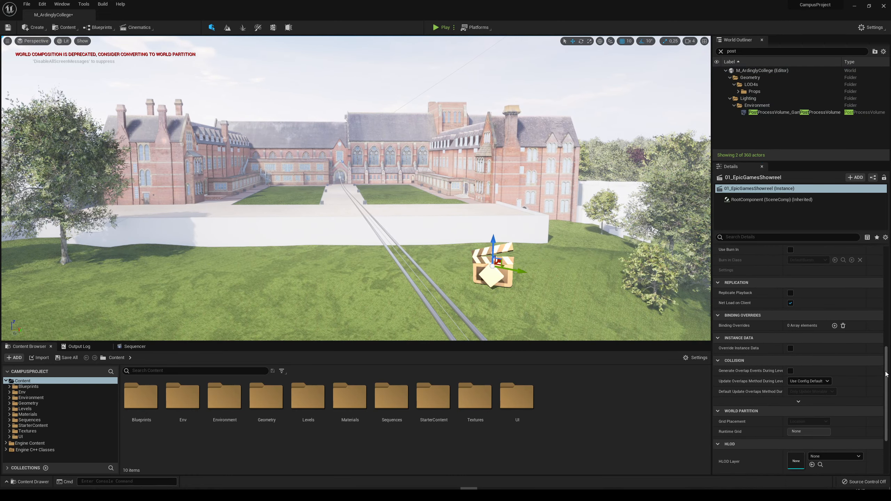
{"action": "left_click_drag", "start_coordinate": [886, 374], "coordinate": [883, 269]}
{"action": "left_click", "coordinate": [804, 306]}
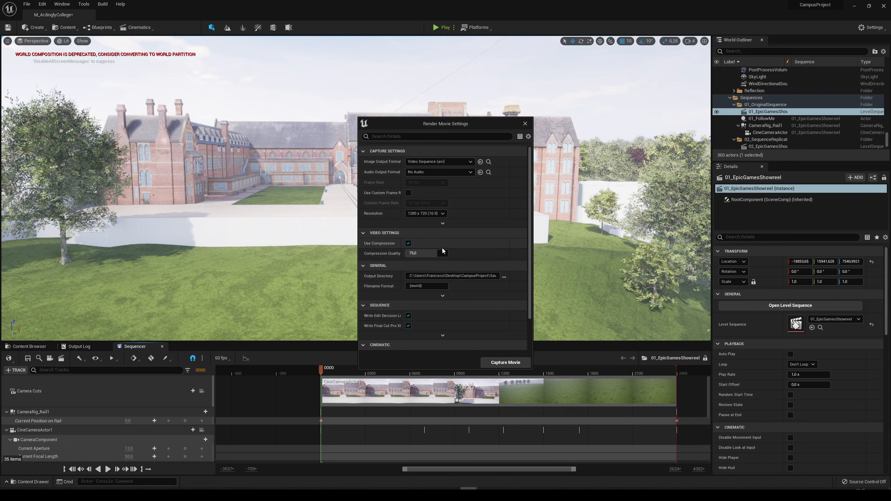
In the sequence's Render Movie Settings, set the resolution to 1920 x 1080 and use a custom frame rate of 60 fps.
{"action": "left_click", "coordinate": [420, 248]}
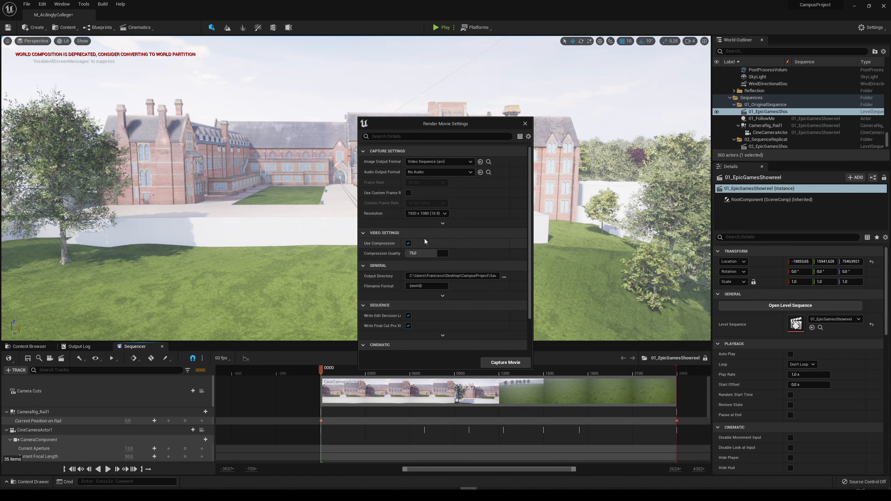
{"action": "left_click", "coordinate": [407, 193]}
{"action": "left_click", "coordinate": [418, 204]}
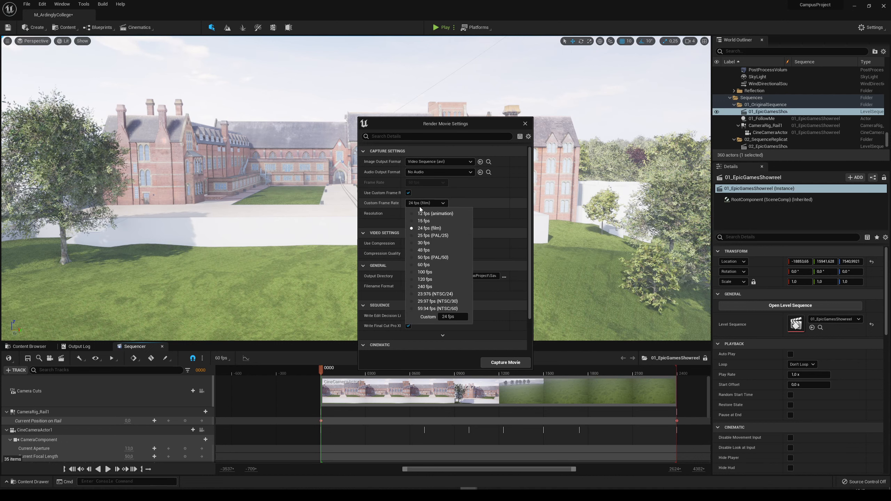
{"action": "left_click", "coordinate": [426, 263]}
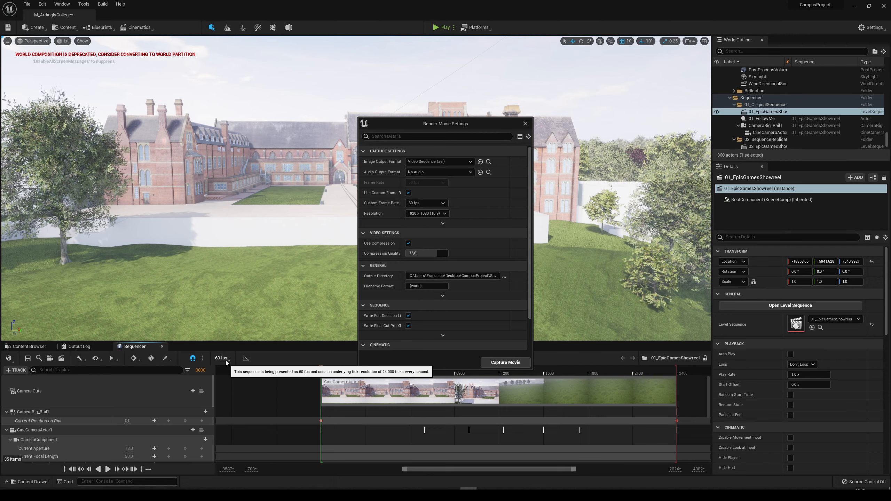
Review the remaining render movie settings and capture the 01_EpicGamesShowreel sequence as a video.
{"action": "scroll", "coordinate": [492, 344], "scroll_direction": "down", "scroll_amount": 2}
{"action": "scroll", "coordinate": [487, 343], "scroll_direction": "up", "scroll_amount": 2}
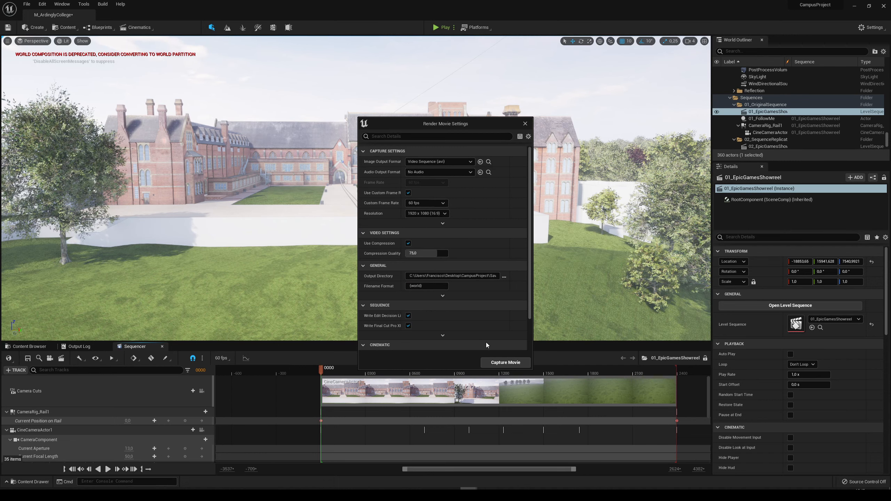
{"action": "scroll", "coordinate": [487, 343], "scroll_direction": "down", "scroll_amount": 2}
{"action": "left_click", "coordinate": [505, 362]}
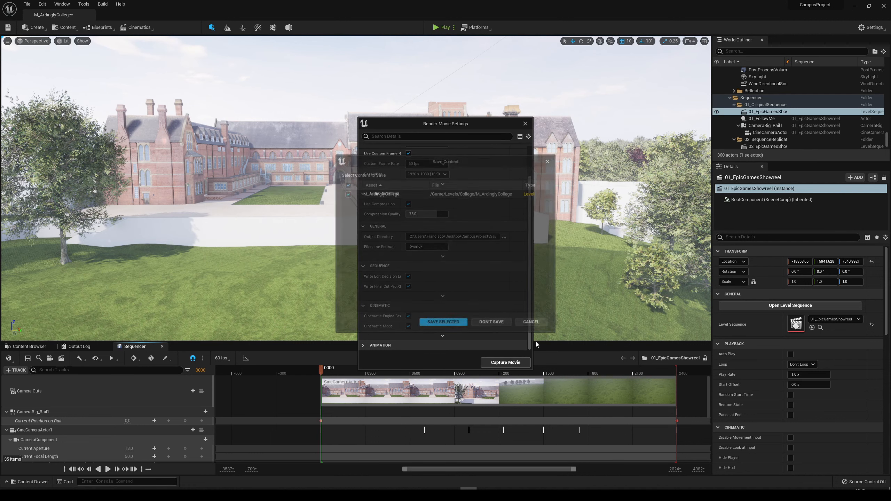
{"action": "left_click", "coordinate": [492, 324]}
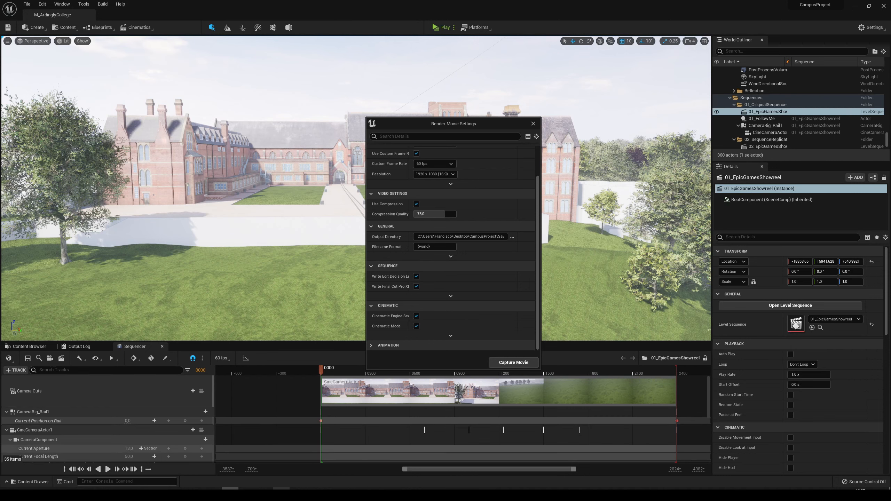
Switch to File Explorer's VideoCaptures folder and play the captured video M_ArdinglyCollege_(2).avi.
{"action": "left_click", "coordinate": [76, 494]}
{"action": "left_click", "coordinate": [118, 467]}
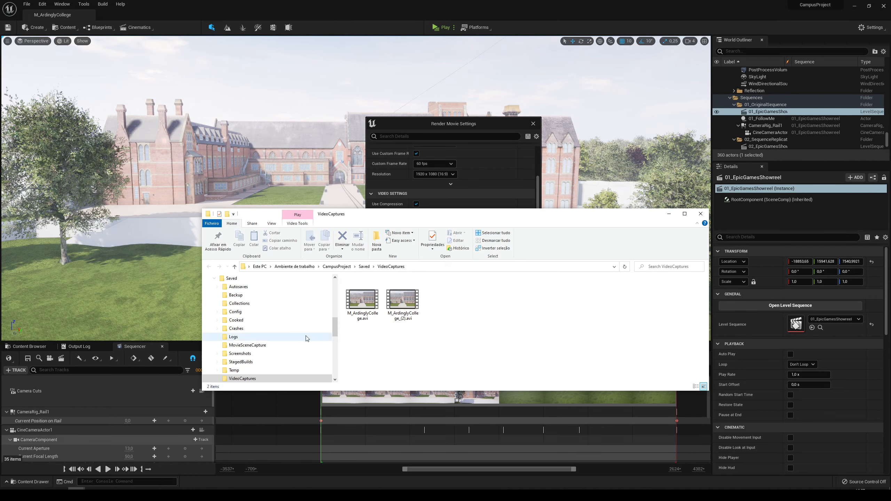
{"action": "double_click", "coordinate": [398, 308]}
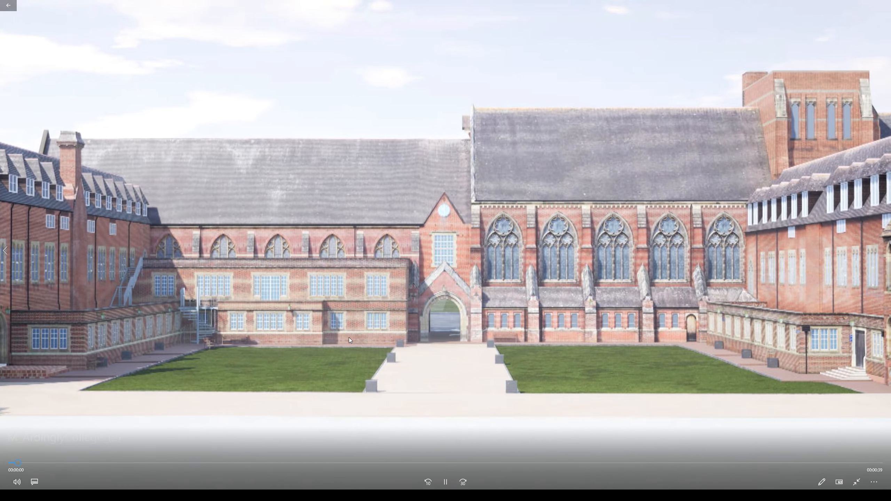
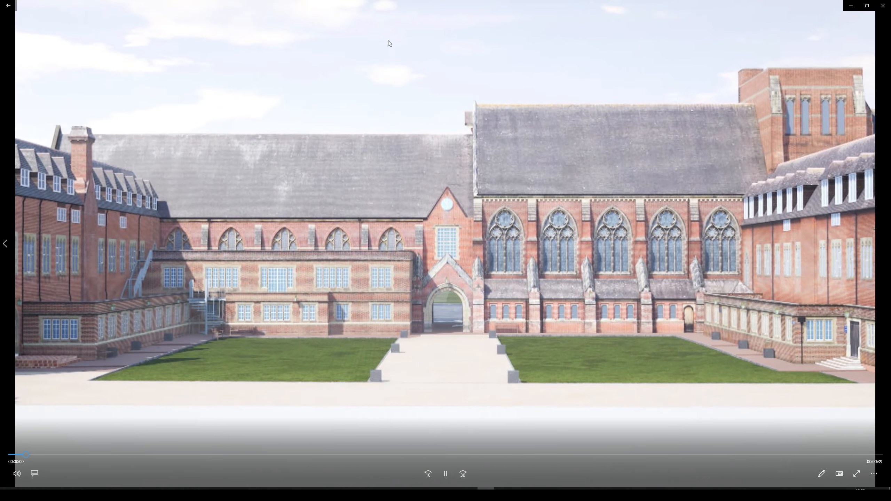
Pause M_ArdinglyCollege_(2).avi and dock its player window to the left half of the screen.
{"action": "left_click", "coordinate": [445, 474]}
{"action": "double_click", "coordinate": [440, 17]}
{"action": "double_click", "coordinate": [412, 110]}
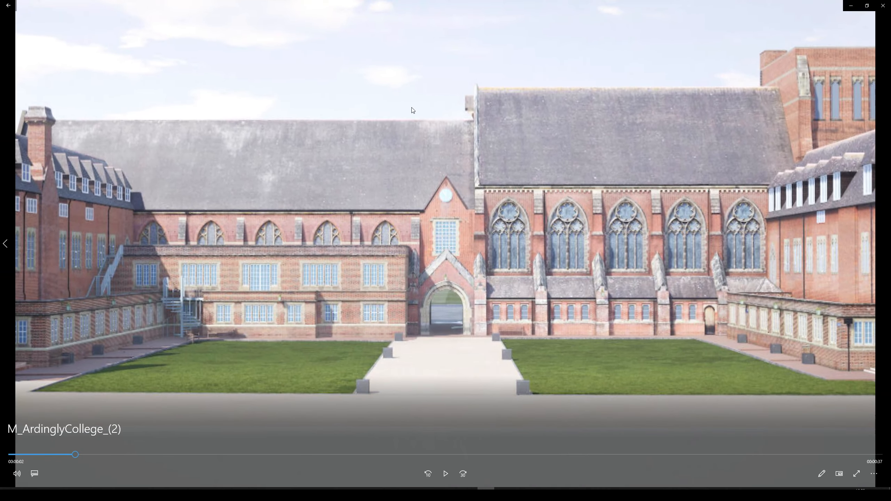
{"action": "left_click_drag", "start_coordinate": [408, 3], "coordinate": [1, 119]}
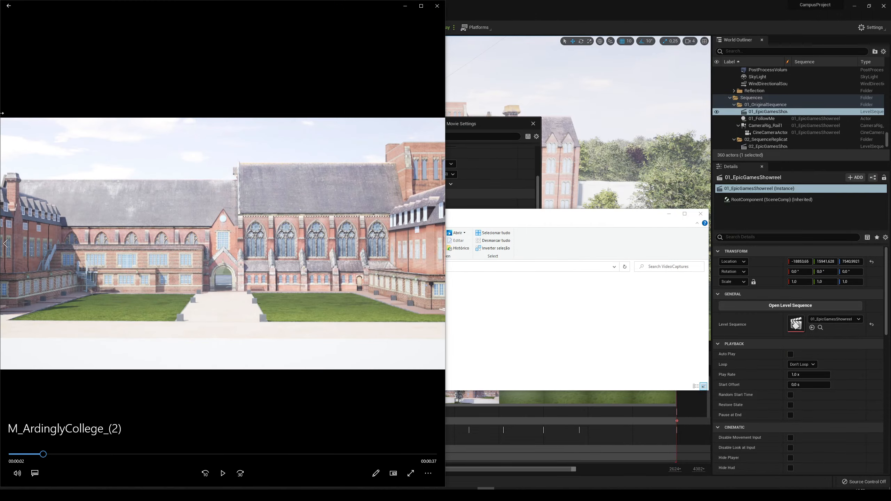
Dock the VideoCaptures folder beside the player, open M_ArdinglyCollege.avi in the left half of the screen and pause it.
{"action": "left_click", "coordinate": [598, 58]}
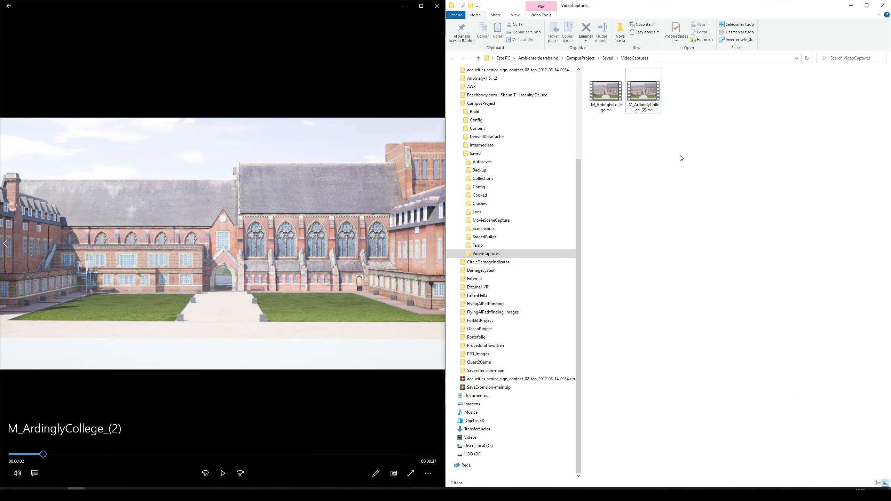
{"action": "double_click", "coordinate": [614, 100]}
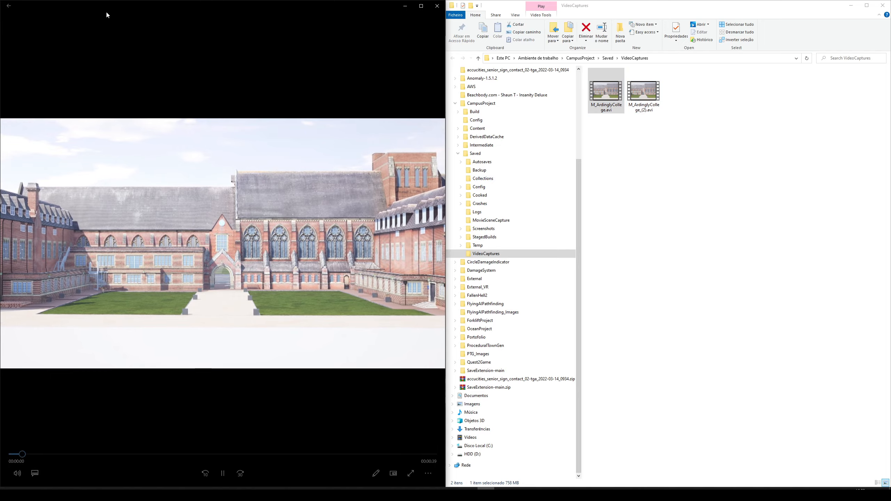
{"action": "left_click_drag", "start_coordinate": [105, 14], "coordinate": [0, 9]}
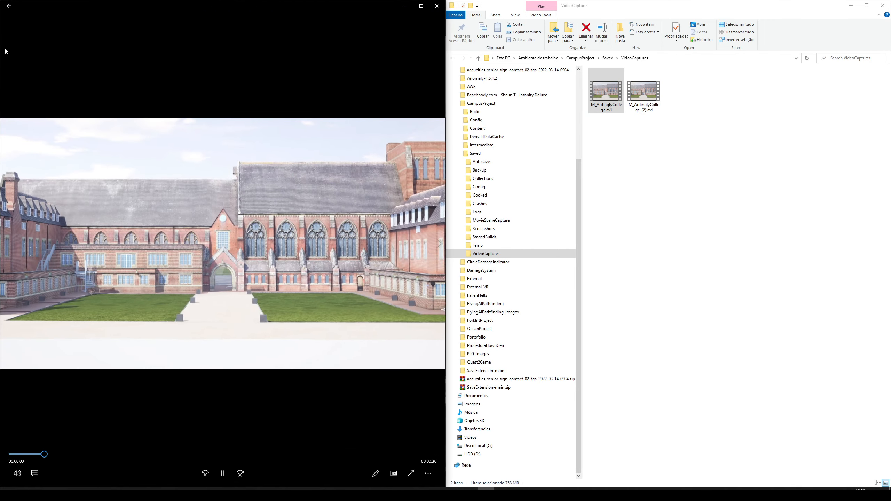
{"action": "left_click", "coordinate": [223, 474]}
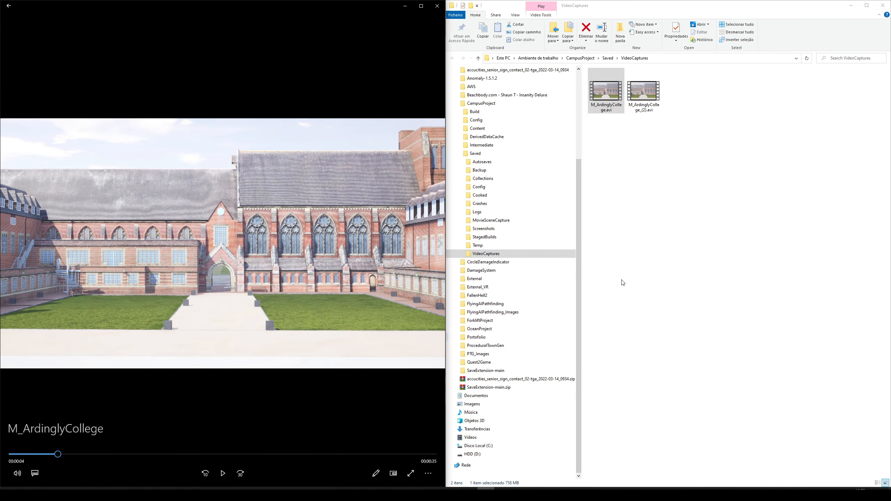
Open M_ArdinglyCollege_(2).avi in VLC media player, dock it to the right half of the screen, and pause it at its start.
{"action": "left_click", "coordinate": [655, 94]}
{"action": "right_click", "coordinate": [655, 94]}
{"action": "mouse_move", "coordinate": [683, 137]}
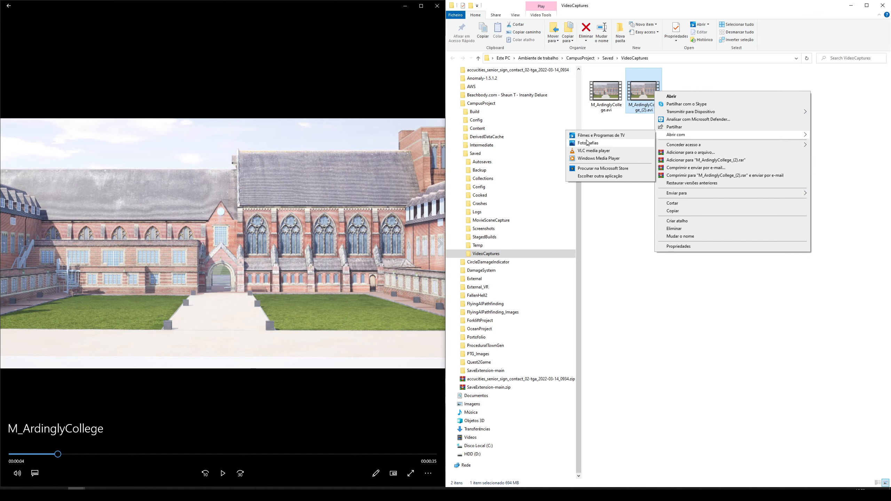
{"action": "left_click", "coordinate": [594, 151]}
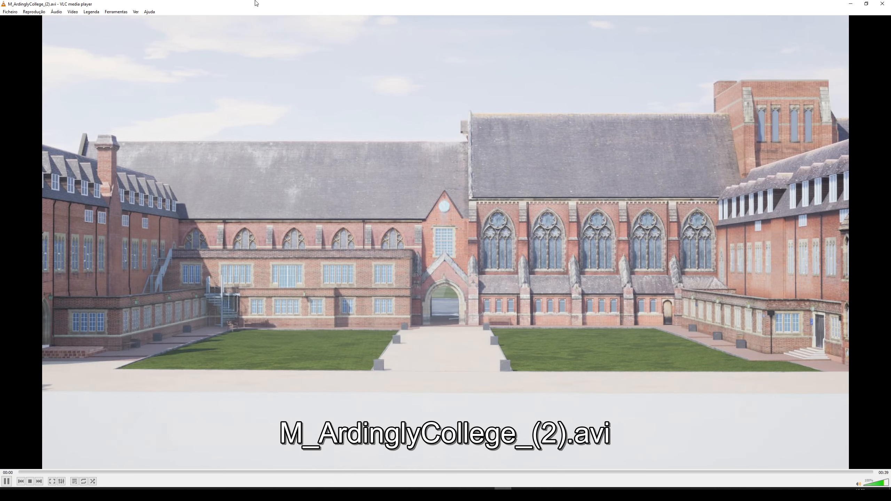
{"action": "left_click_drag", "start_coordinate": [259, 8], "coordinate": [890, 154]}
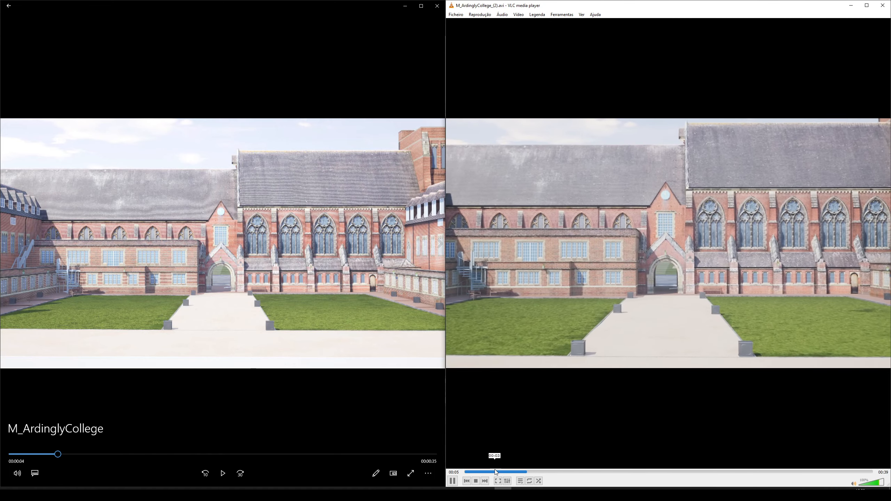
{"action": "left_click", "coordinate": [452, 484]}
{"action": "left_click_drag", "start_coordinate": [532, 472], "coordinate": [464, 472]}
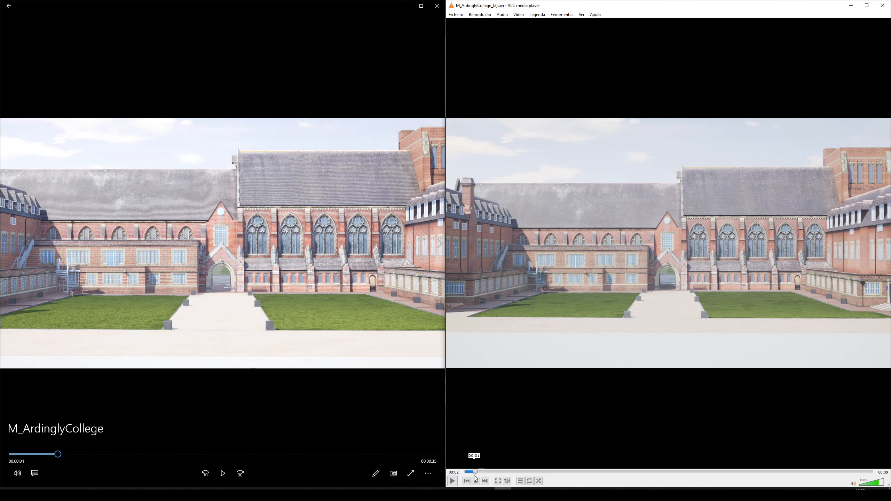
Rewind M_ArdinglyCollege.avi to its start and play both captured videos side by side for comparison.
{"action": "left_click_drag", "start_coordinate": [53, 459], "coordinate": [14, 454]}
{"action": "left_click", "coordinate": [223, 473]}
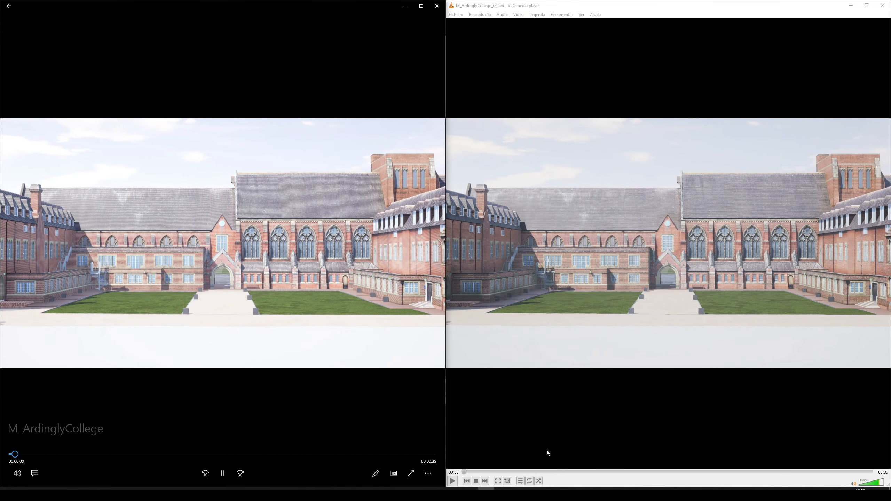
{"action": "left_click", "coordinate": [452, 481]}
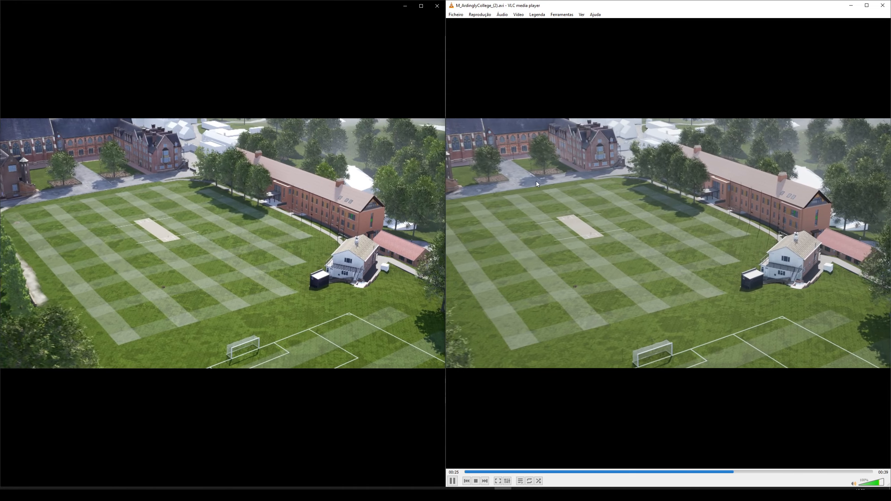
Close both video players, the VideoCaptures folder and the Render Movie Settings to return to Unreal Editor.
{"action": "left_click_drag", "start_coordinate": [621, 3], "coordinate": [383, 72]}
{"action": "left_click", "coordinate": [770, 70]}
{"action": "left_click", "coordinate": [439, 7]}
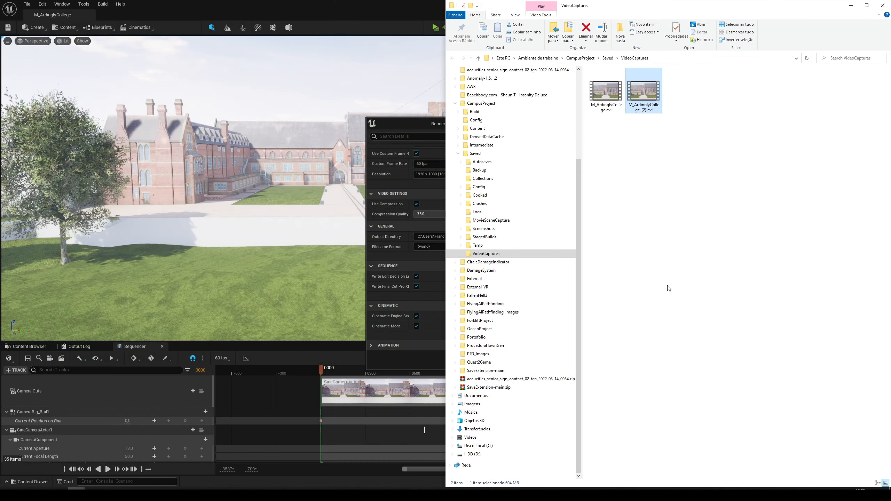
{"action": "left_click", "coordinate": [881, 5]}
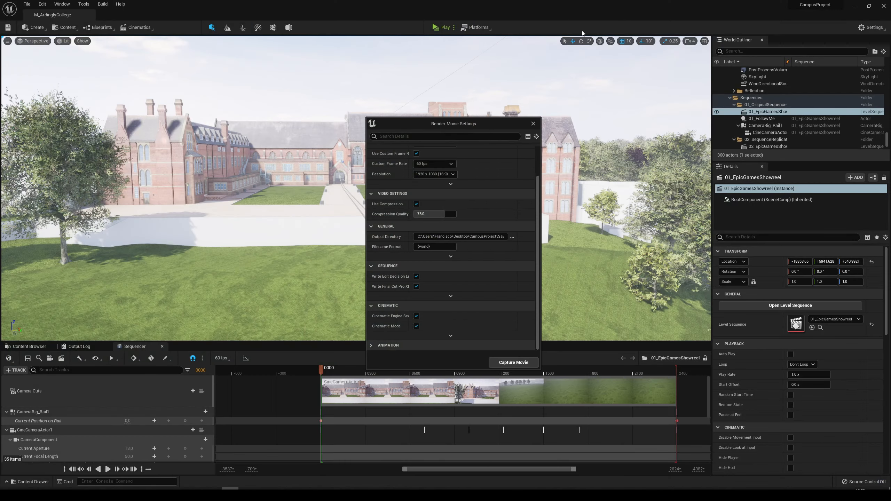
{"action": "left_click", "coordinate": [533, 124]}
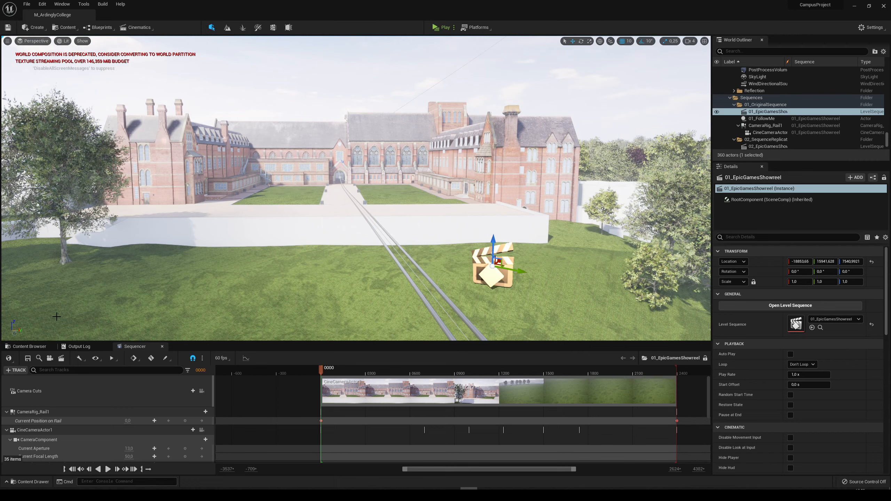
Show the project's content folders, select Camera1 in the StillCameras folder and focus the viewport on it.
{"action": "left_click", "coordinate": [29, 346]}
{"action": "scroll", "coordinate": [795, 103], "scroll_direction": "down", "scroll_amount": 3}
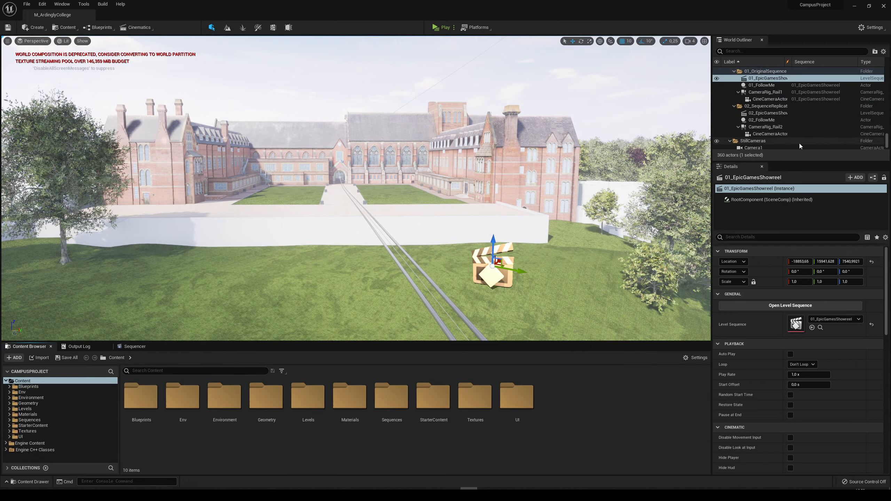
{"action": "left_click", "coordinate": [749, 125]}
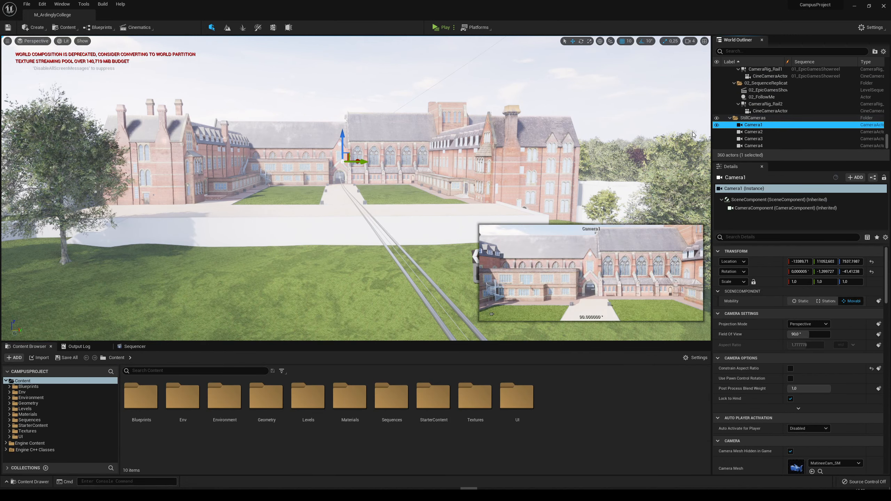
{"action": "double_click", "coordinate": [763, 127]}
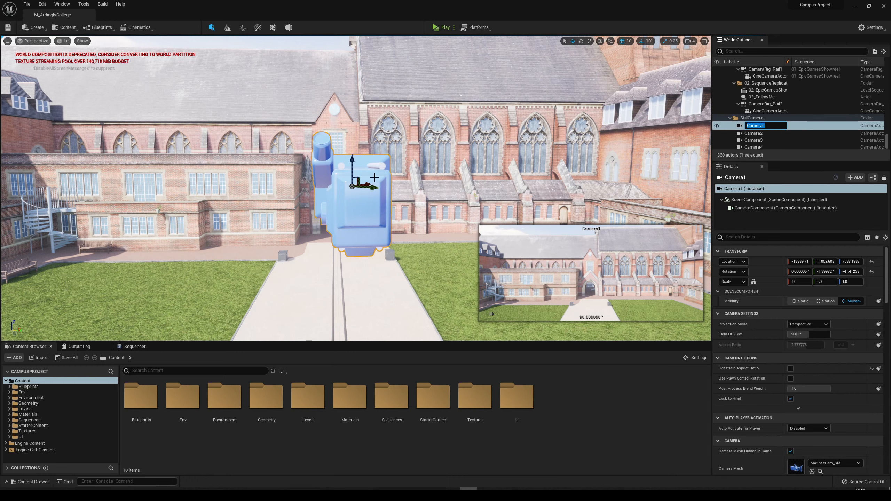
{"action": "key", "text": "Return"}
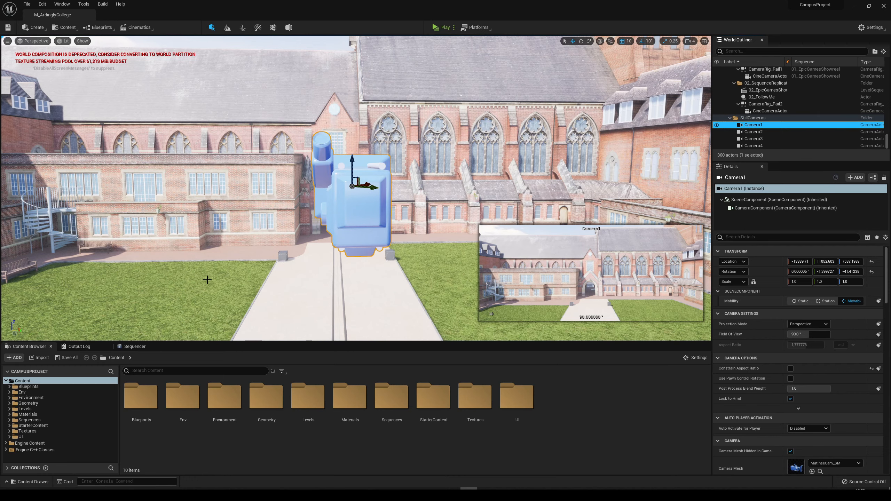
Make the viewport immersive, pilot Camera1 and enable Game View to hide the editor helpers.
{"action": "left_click", "coordinate": [183, 198]}
{"action": "key", "text": "F11"}
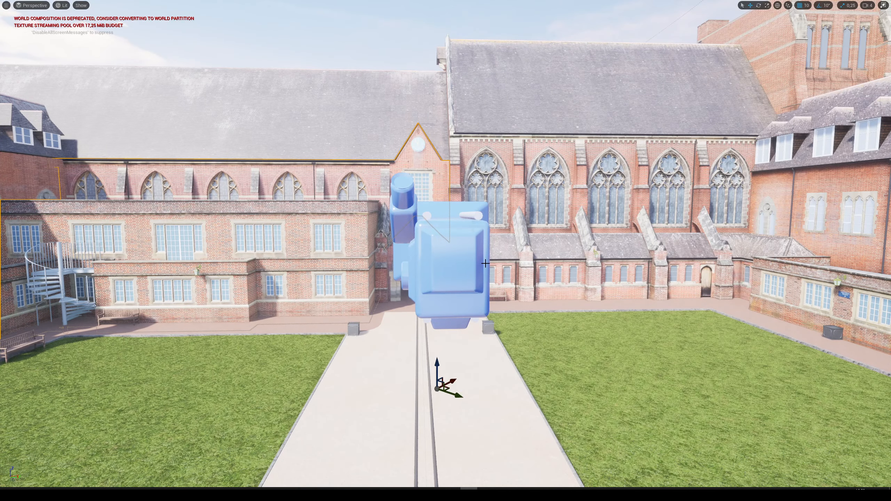
{"action": "right_click", "coordinate": [453, 260]}
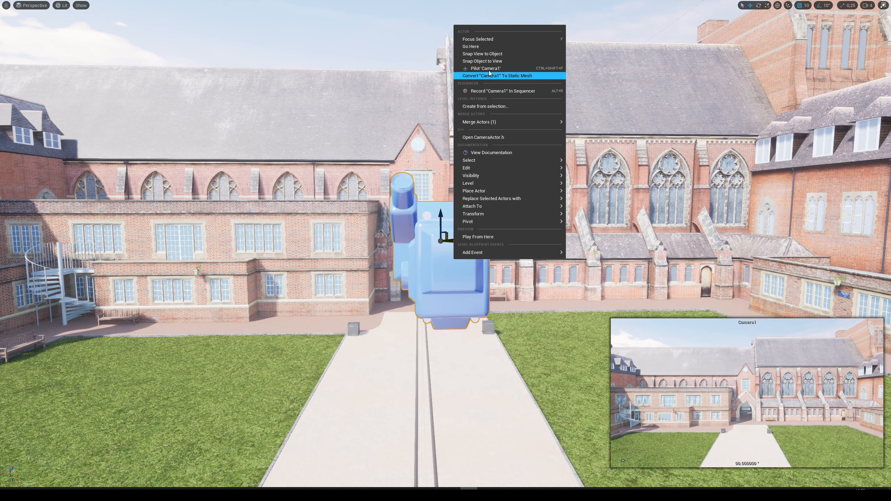
{"action": "left_click", "coordinate": [485, 69]}
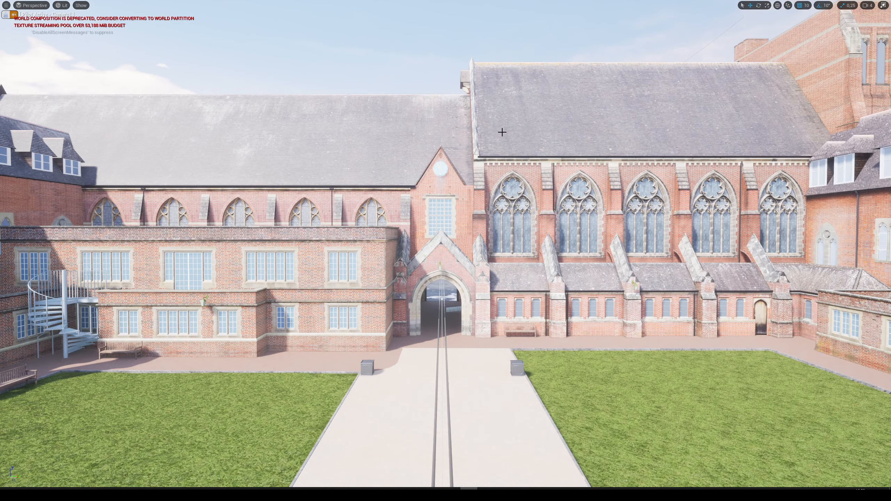
{"action": "key", "text": "g"}
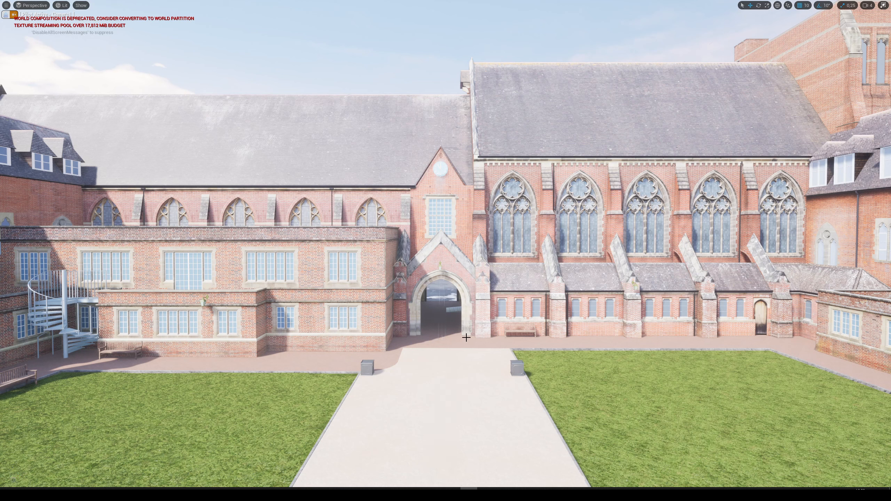
Capture a high resolution screenshot from Camera1 with a Screenshot Size Multiplier of 2.
{"action": "left_click", "coordinate": [6, 5]}
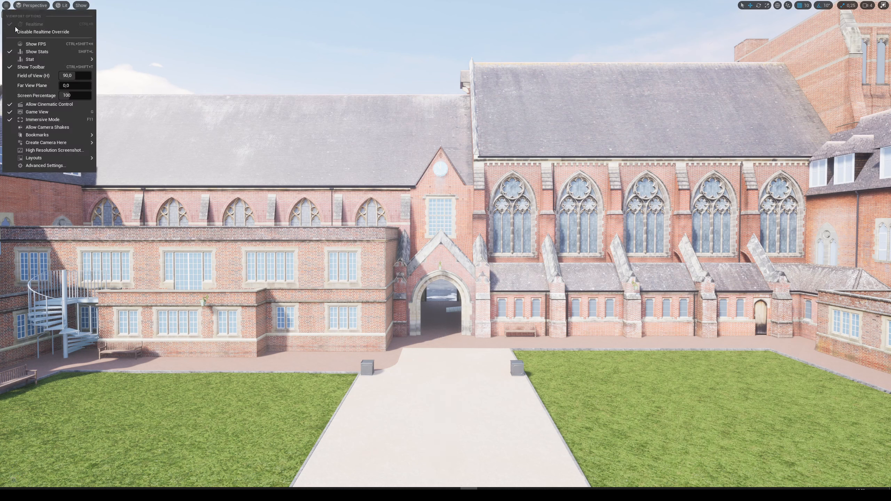
{"action": "left_click", "coordinate": [46, 150]}
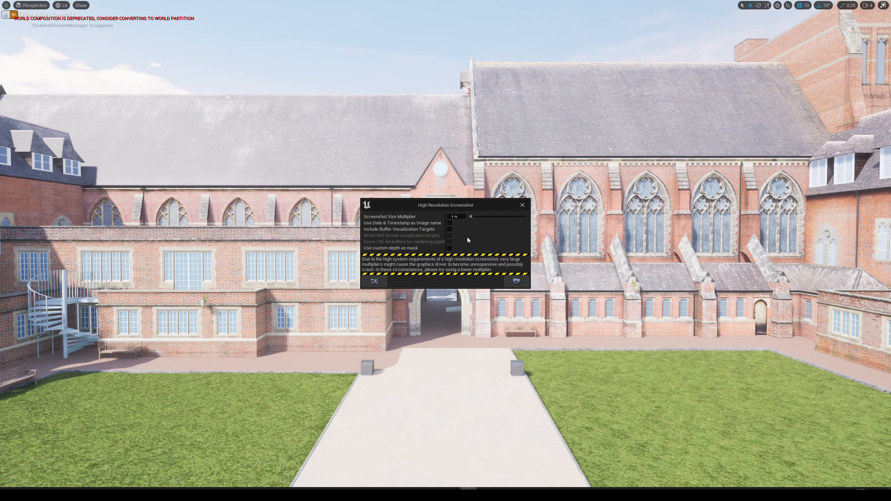
{"action": "left_click_drag", "start_coordinate": [462, 217], "coordinate": [393, 208]}
{"action": "type", "text": "2"}
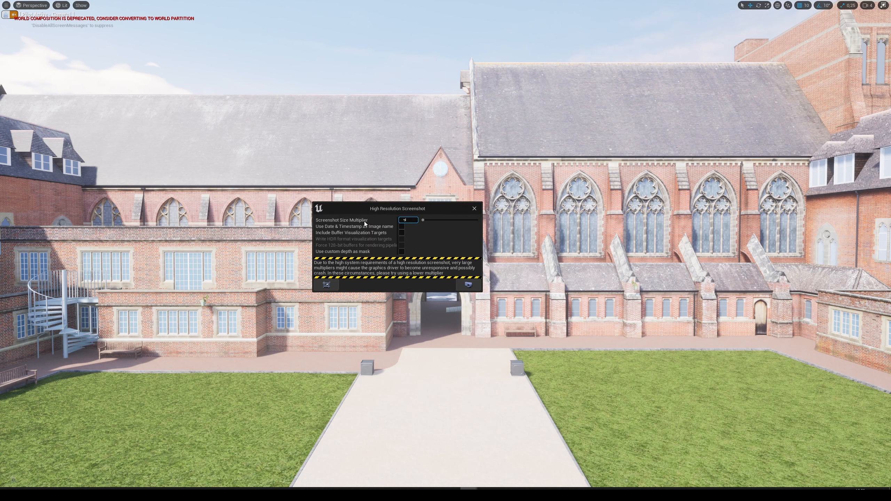
{"action": "left_click", "coordinate": [470, 286]}
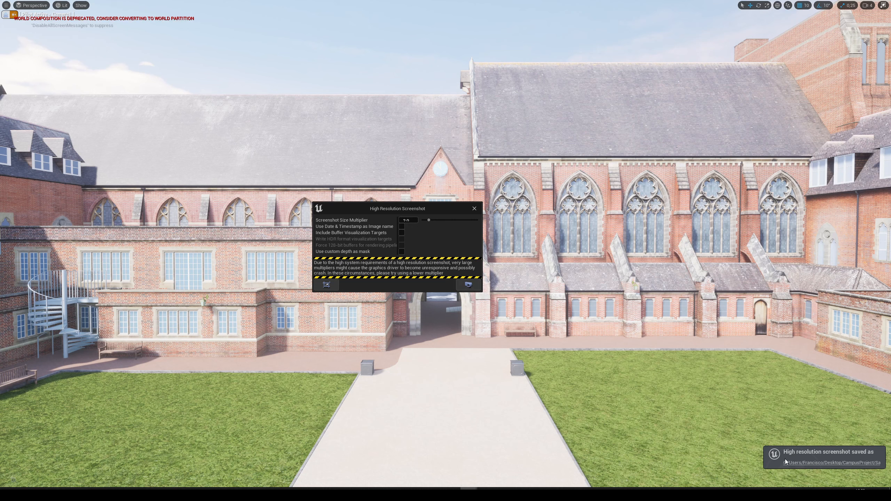
Open the saved screenshot's location in File Explorer and view Ue4_1.png from the neighbouring Windows screenshots folder.
{"action": "left_click", "coordinate": [827, 463]}
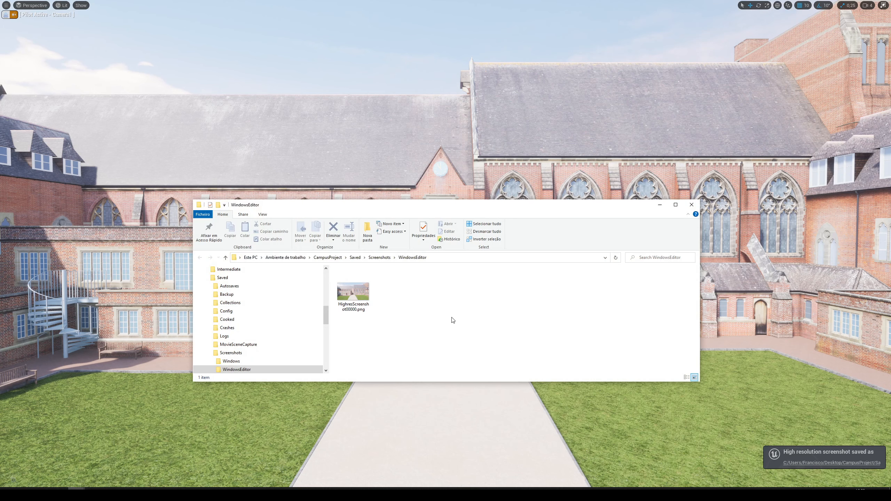
{"action": "left_click", "coordinate": [379, 257]}
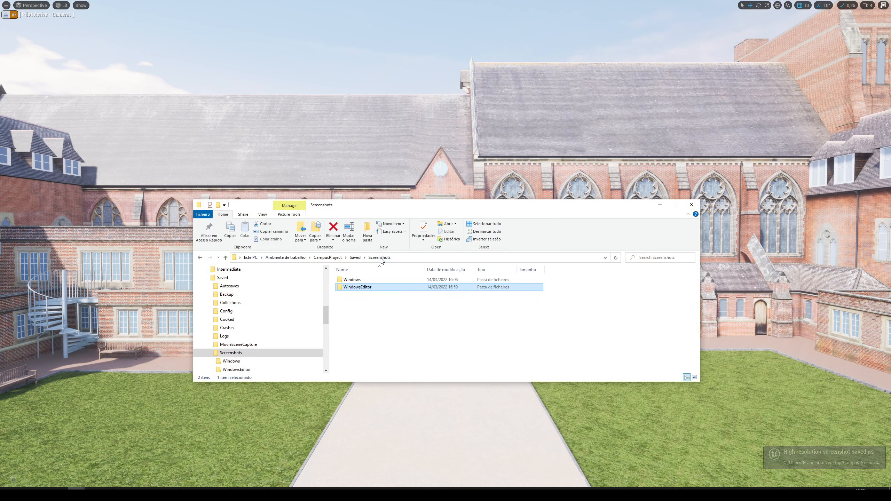
{"action": "double_click", "coordinate": [355, 280]}
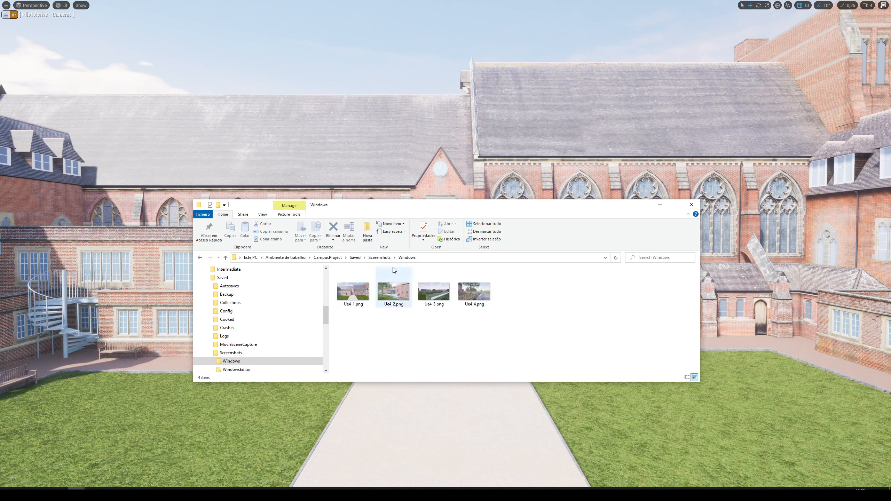
{"action": "left_click", "coordinate": [379, 257]}
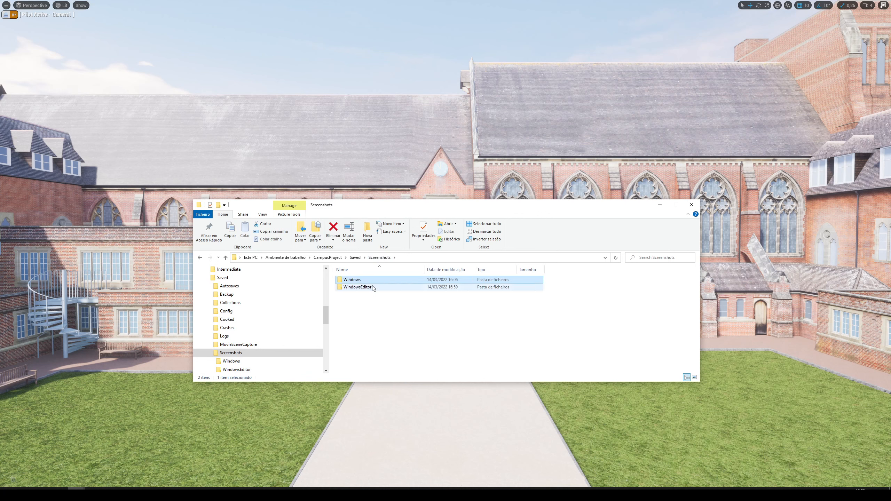
{"action": "double_click", "coordinate": [354, 280]}
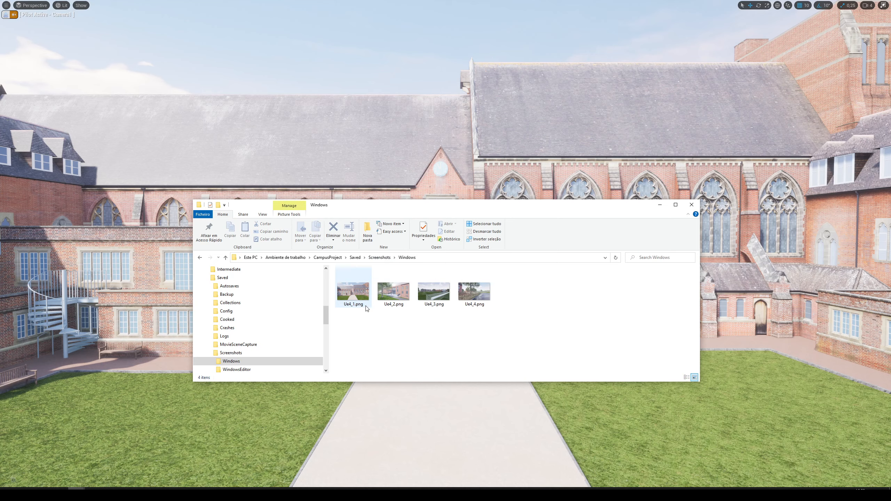
{"action": "double_click", "coordinate": [352, 294]}
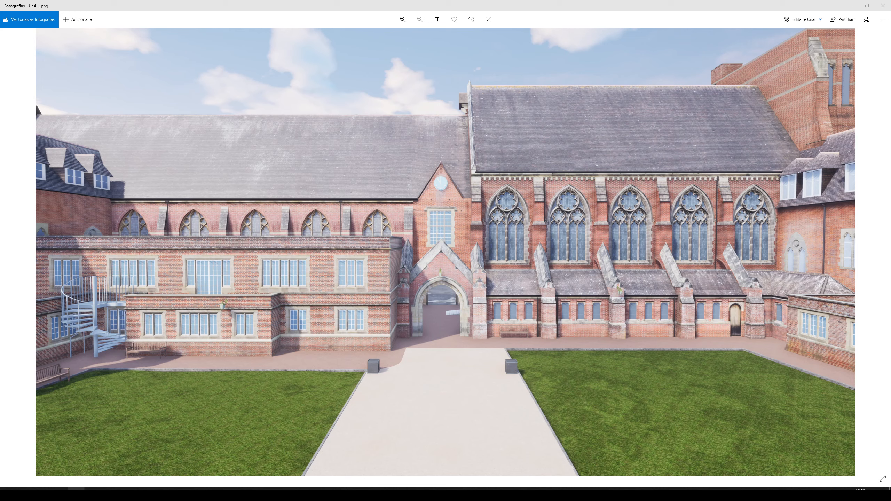
Return to the screenshots folder in File Explorer and view HighresScreenshot00000.png from the WindowsEditor folder.
{"action": "left_click", "coordinate": [113, 462]}
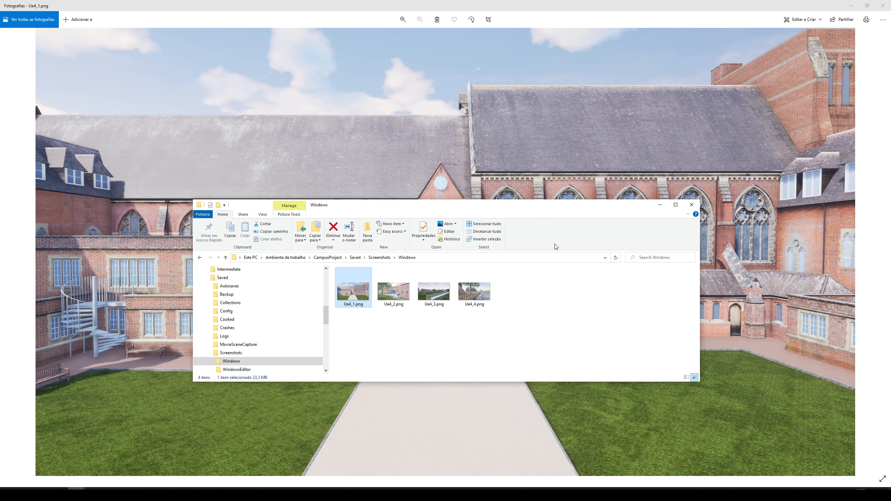
{"action": "left_click", "coordinate": [380, 257]}
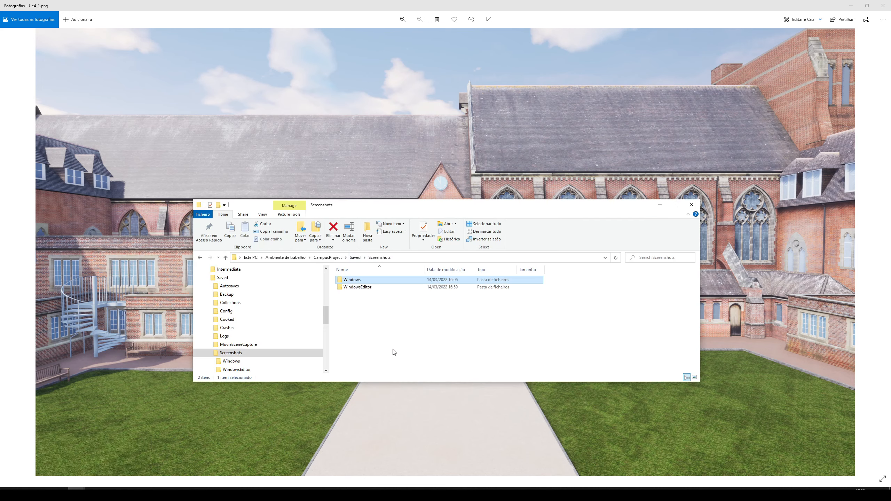
{"action": "double_click", "coordinate": [360, 289]}
{"action": "left_click", "coordinate": [356, 304]}
{"action": "double_click", "coordinate": [355, 304]}
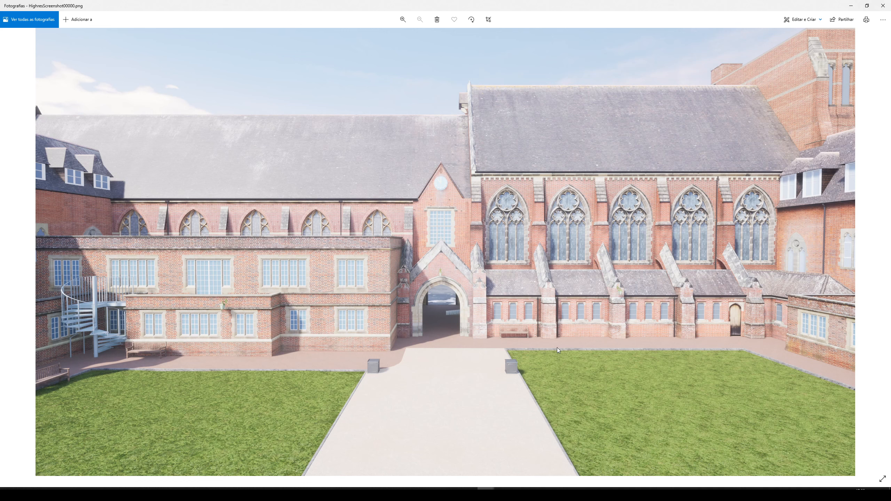
Compare Ue4_1.png and HighresScreenshot00000.png side by side across the screen, and close both images.
{"action": "left_click_drag", "start_coordinate": [489, 4], "coordinate": [633, 121]}
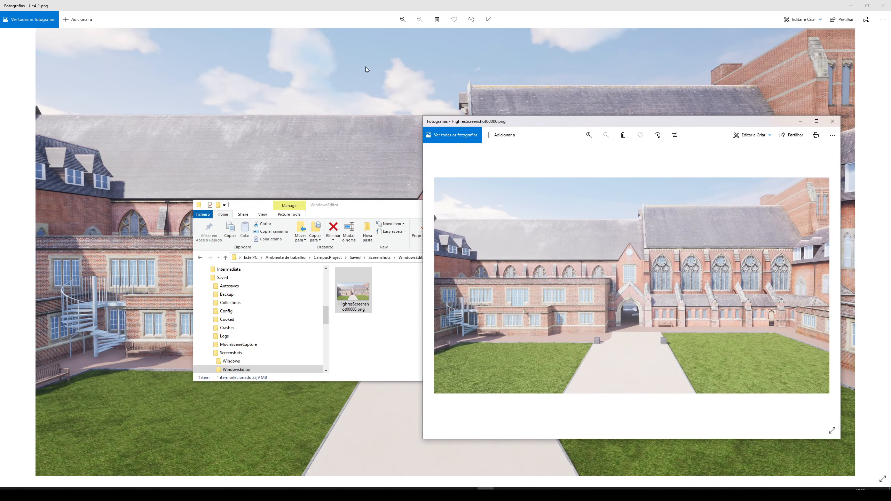
{"action": "left_click_drag", "start_coordinate": [460, 5], "coordinate": [2, 135]}
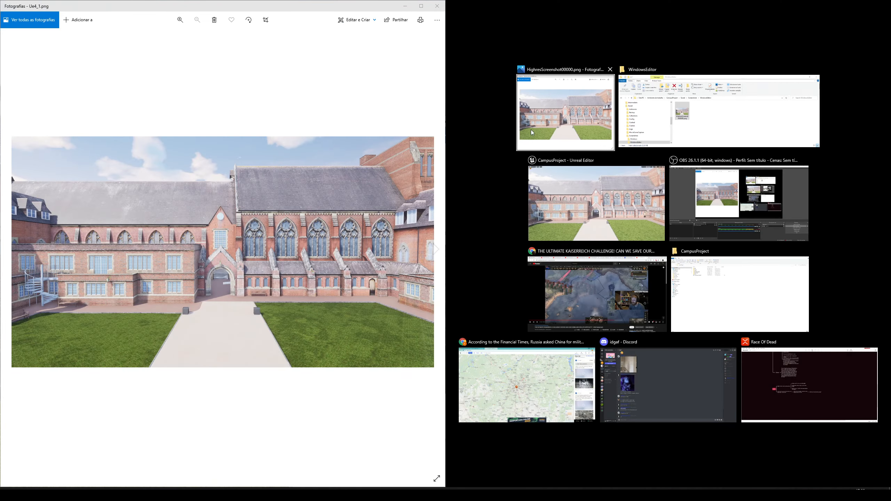
{"action": "left_click", "coordinate": [562, 112]}
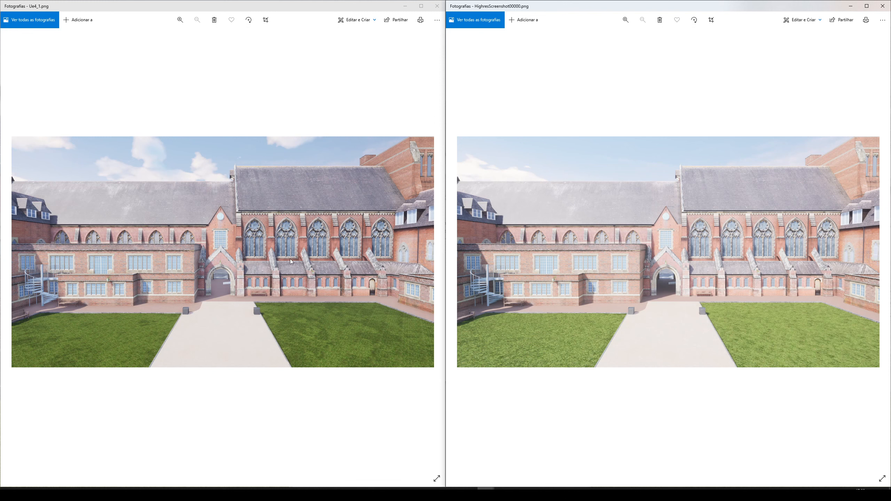
{"action": "left_click", "coordinate": [883, 6]}
{"action": "left_click", "coordinate": [436, 6]}
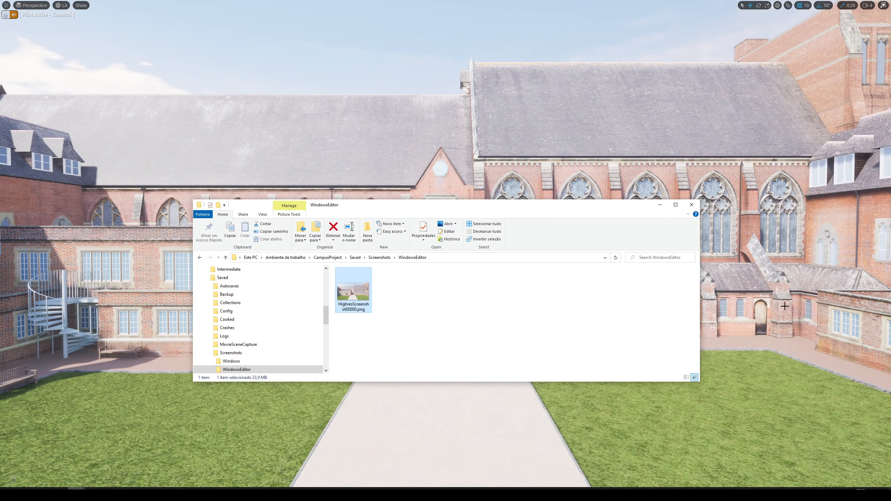
Return to Unreal Editor, exit the immersive viewport, stop piloting Camera1 and close the High Resolution Screenshot window.
{"action": "left_click", "coordinate": [581, 166]}
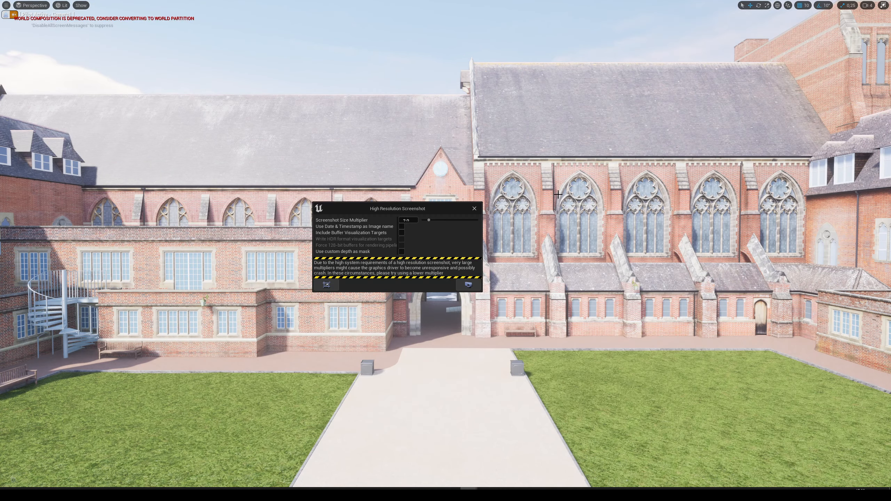
{"action": "key", "text": "F11"}
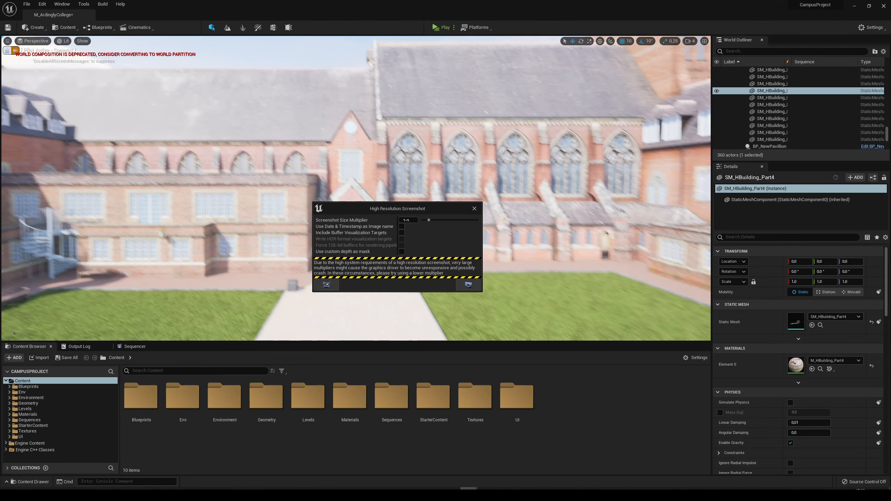
{"action": "left_click", "coordinate": [6, 51]}
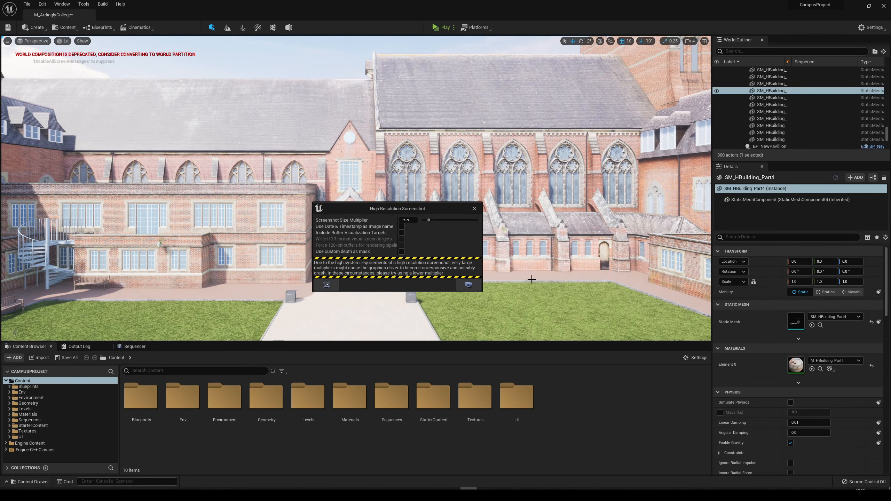
{"action": "left_click", "coordinate": [474, 209]}
Select Camera2 in the StillCameras folder and focus the viewport on it beside the wooden fence.
{"action": "scroll", "coordinate": [787, 139], "scroll_direction": "down", "scroll_amount": 10}
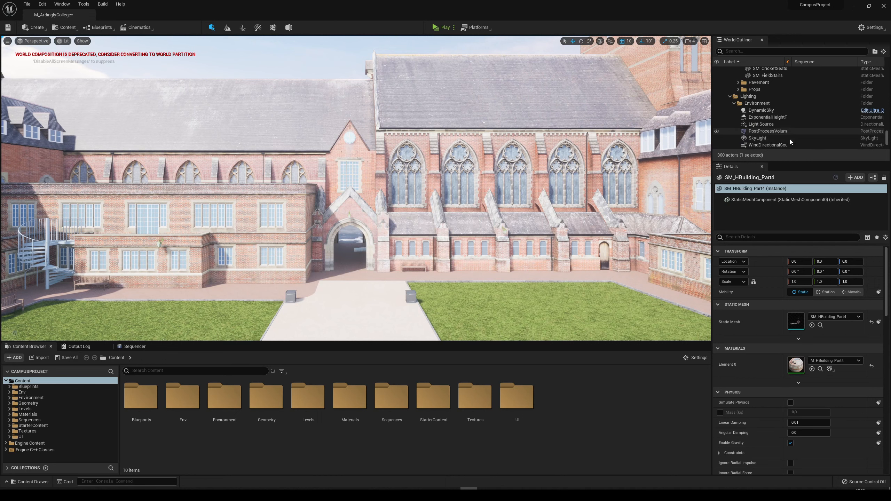
{"action": "scroll", "coordinate": [790, 148], "scroll_direction": "down", "scroll_amount": 2}
{"action": "left_click", "coordinate": [771, 132]}
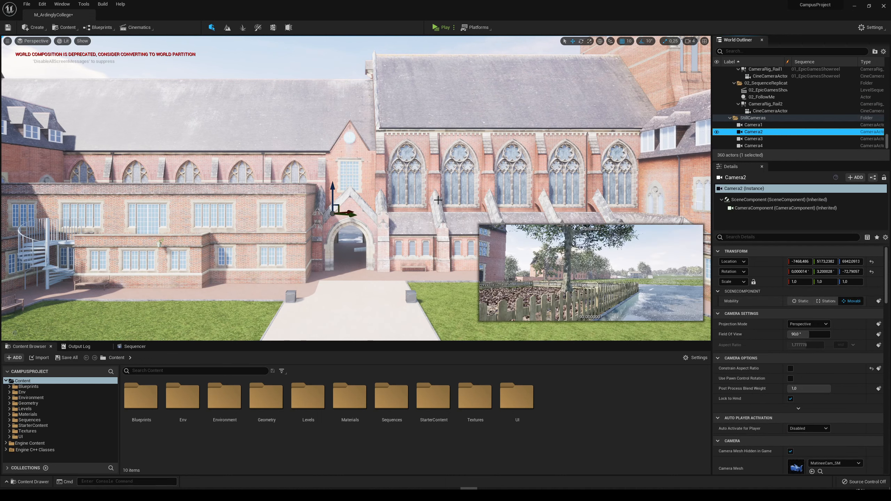
{"action": "key", "text": "f"}
{"action": "right_click_drag", "start_coordinate": [448, 201], "coordinate": [446, 201]}
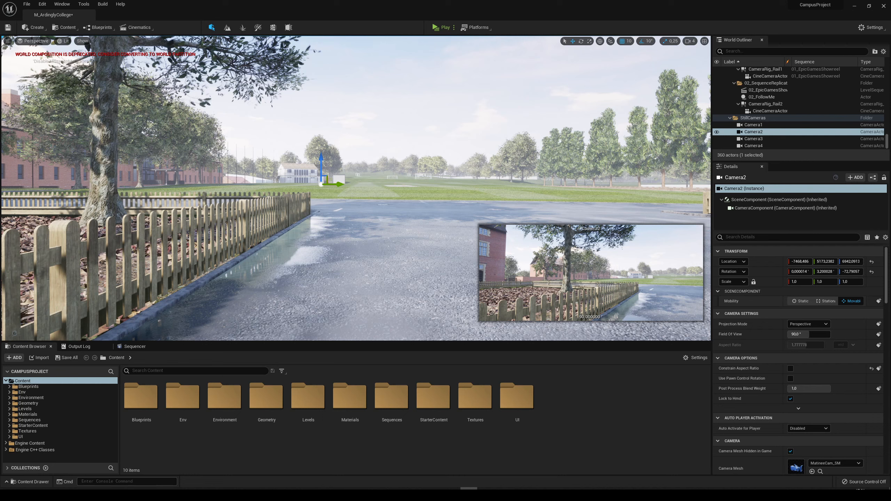
{"action": "key", "text": "f"}
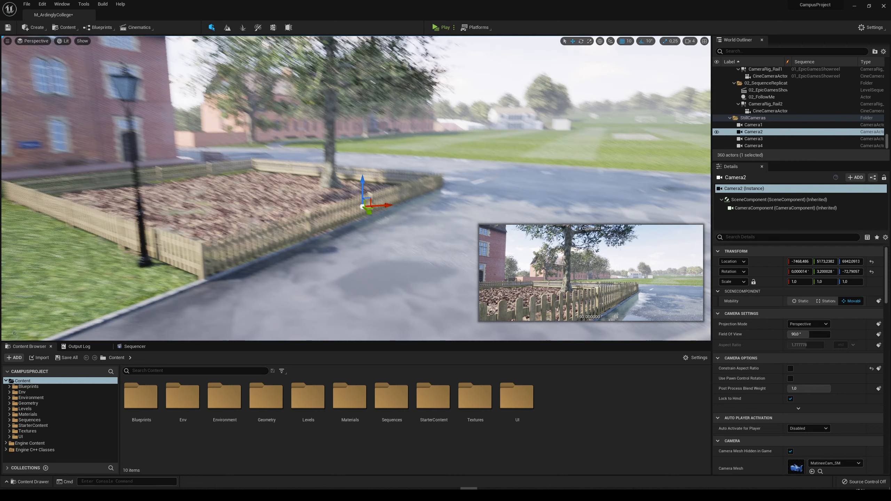
{"action": "right_click_drag", "start_coordinate": [359, 185], "coordinate": [355, 189]}
{"action": "key", "text": "w"}
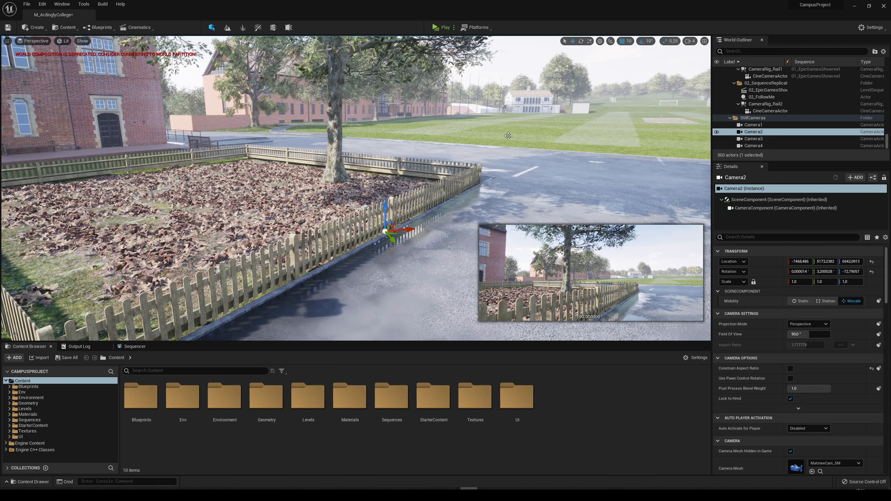
{"action": "right_click_drag", "start_coordinate": [508, 136], "coordinate": [508, 127]}
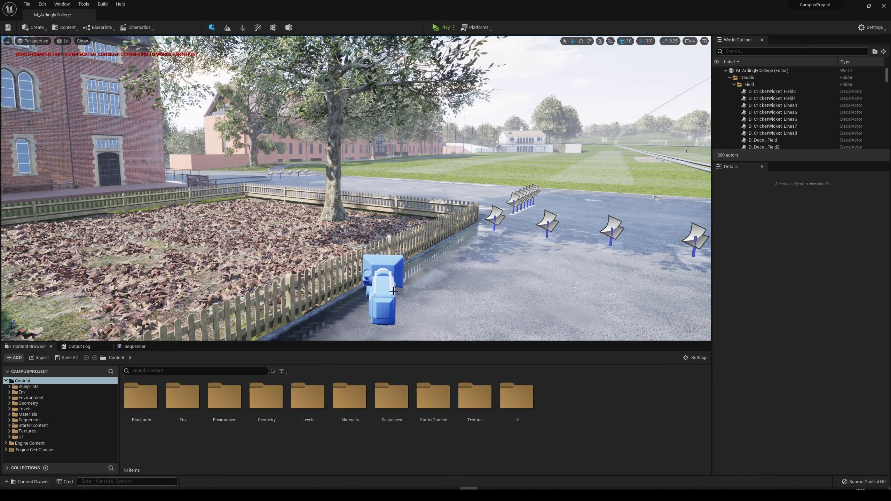
Select the Camera2 actor in the viewport and pilot it.
{"action": "left_click", "coordinate": [384, 288]}
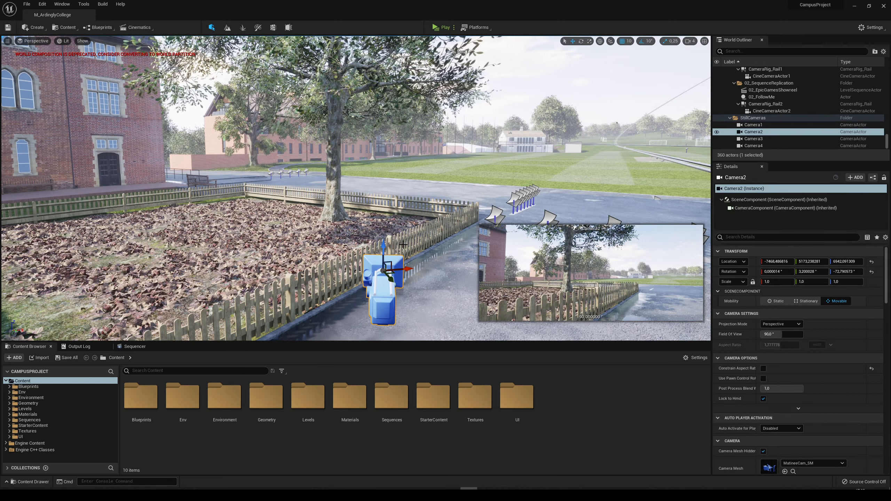
{"action": "right_click", "coordinate": [383, 79]}
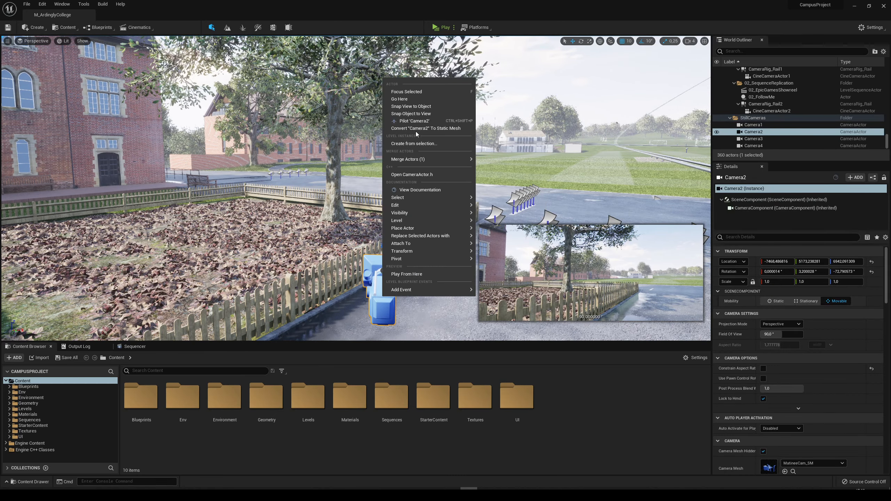
{"action": "left_click", "coordinate": [414, 121]}
{"action": "left_click", "coordinate": [393, 225]}
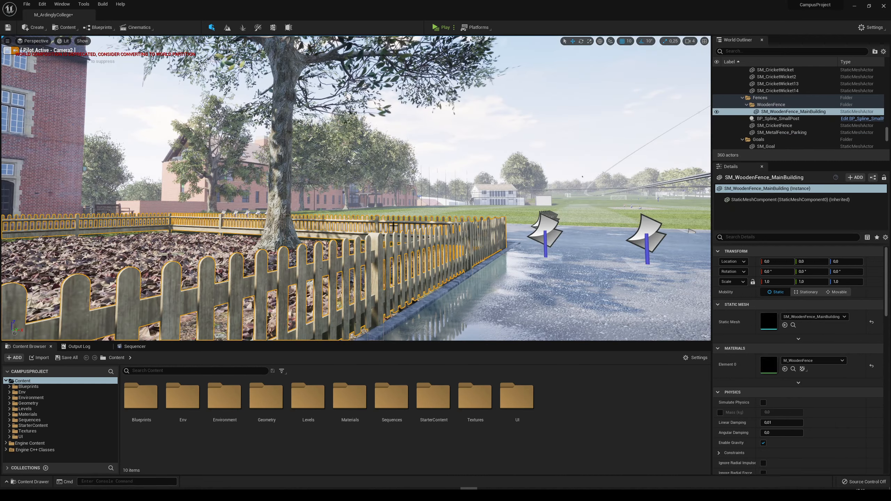
{"action": "left_click", "coordinate": [544, 230]}
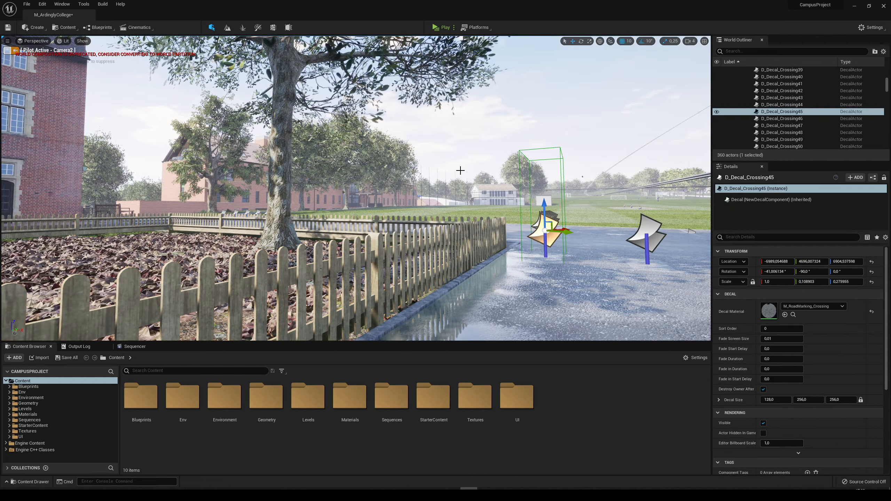
Make the Camera2 view immersive, clear the selection and enable Game View to hide the decal helpers.
{"action": "key", "text": "F11"}
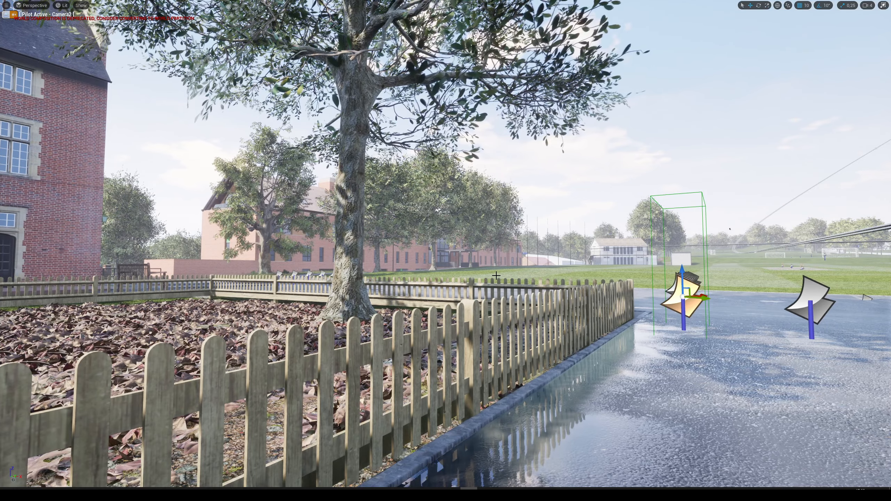
{"action": "key", "text": "Escape"}
{"action": "key", "text": "g"}
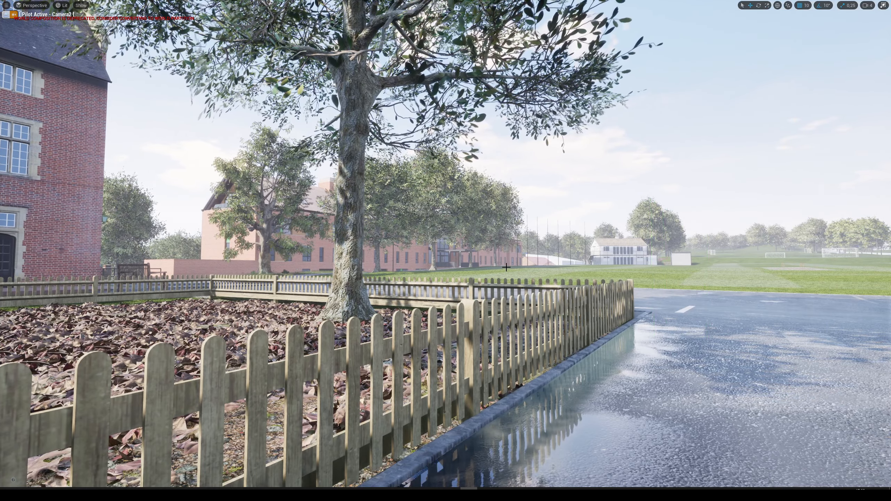
Capture a high resolution screenshot from Camera2 with a Screenshot Size Multiplier of 2.
{"action": "left_click", "coordinate": [6, 5]}
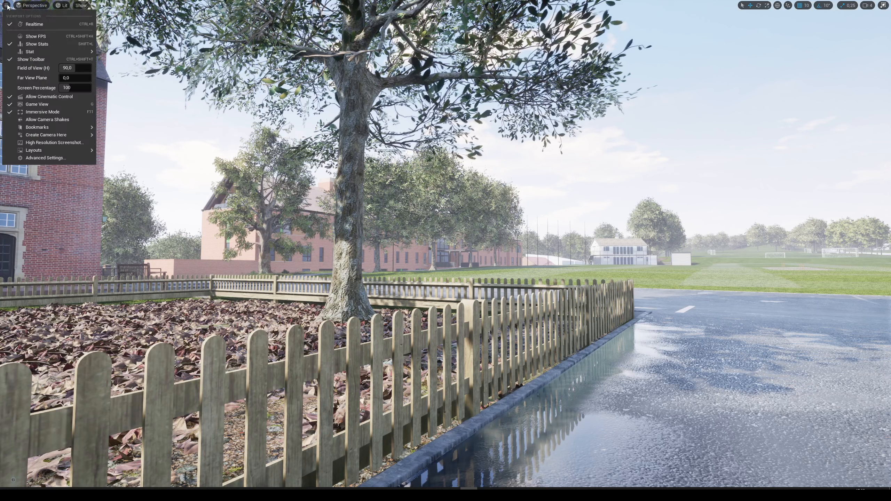
{"action": "left_click", "coordinate": [46, 142]}
{"action": "left_click", "coordinate": [457, 217]}
{"action": "type", "text": "2"}
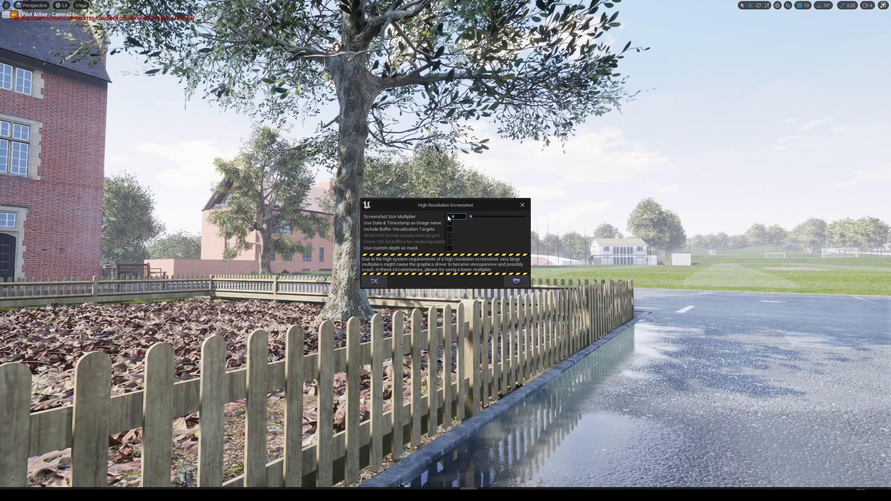
{"action": "left_click", "coordinate": [515, 286]}
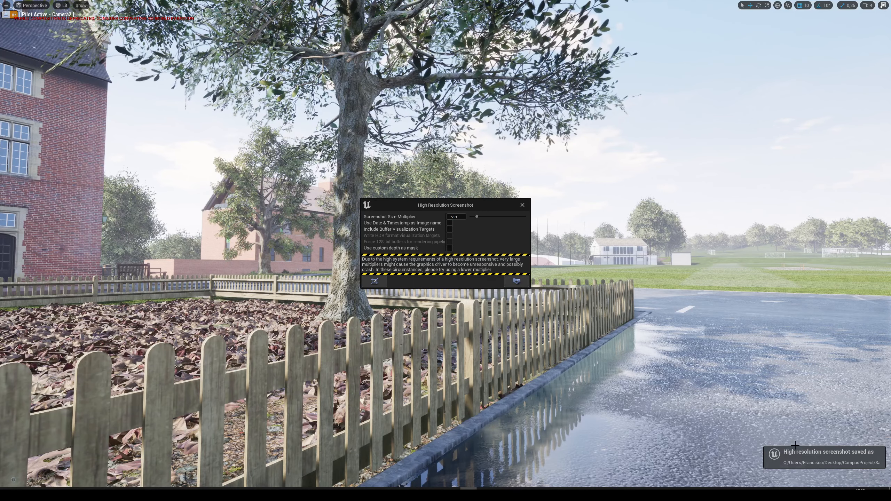
Open the saved screenshot's location, view HighresScreenshot00001.png fitted to its window and move that window aside.
{"action": "left_click", "coordinate": [816, 468]}
{"action": "double_click", "coordinate": [414, 304]}
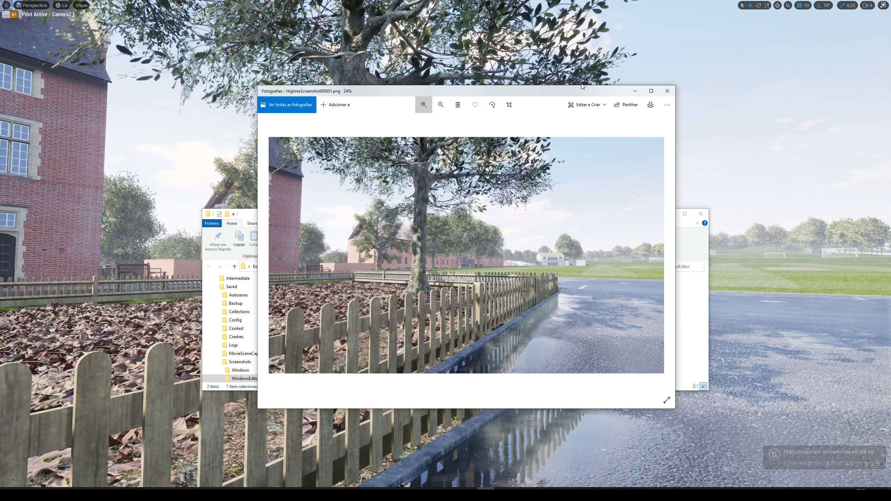
{"action": "left_click", "coordinate": [441, 105]}
{"action": "left_click_drag", "start_coordinate": [443, 92], "coordinate": [589, 85]}
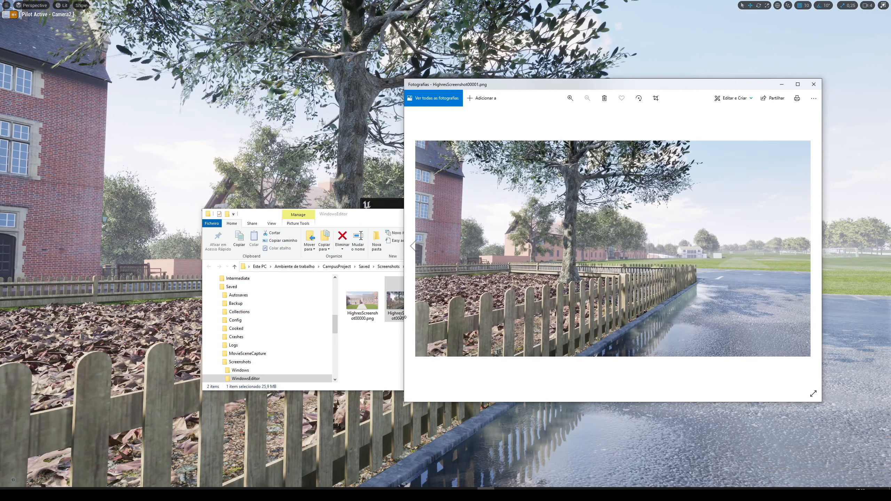
Go to the Windows screenshots folder and view Ue4_4.png.
{"action": "left_click", "coordinate": [374, 336]}
{"action": "left_click", "coordinate": [388, 266]}
{"action": "double_click", "coordinate": [373, 297]}
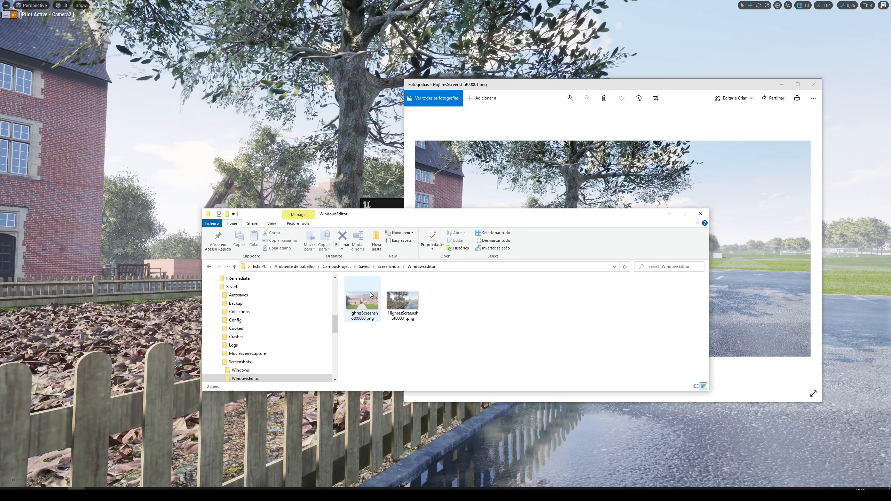
{"action": "left_click", "coordinate": [388, 266]}
{"action": "double_click", "coordinate": [373, 289]}
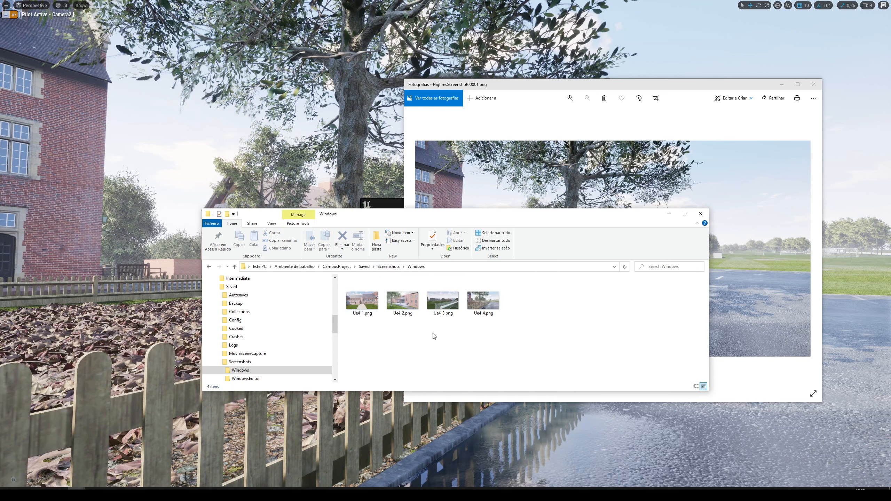
{"action": "double_click", "coordinate": [483, 301]}
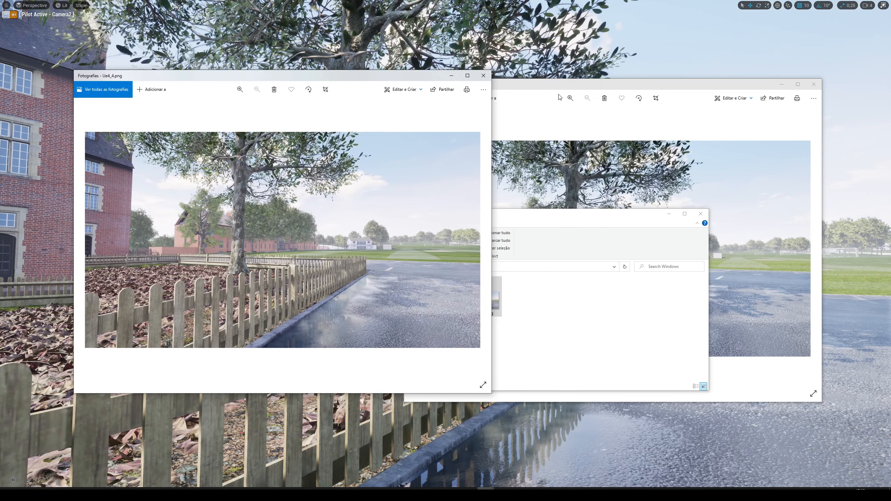
Compare Ue4_4.png and HighresScreenshot00001.png side by side, zooming the latter in on the fence's reflection in the wet road.
{"action": "left_click_drag", "start_coordinate": [574, 89], "coordinate": [656, 80]}
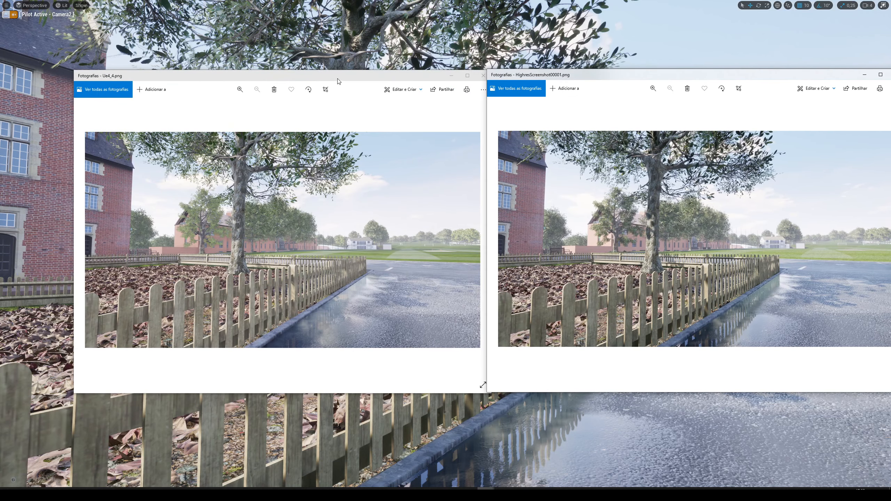
{"action": "left_click_drag", "start_coordinate": [337, 81], "coordinate": [282, 75]}
{"action": "left_click_drag", "start_coordinate": [595, 79], "coordinate": [534, 69]}
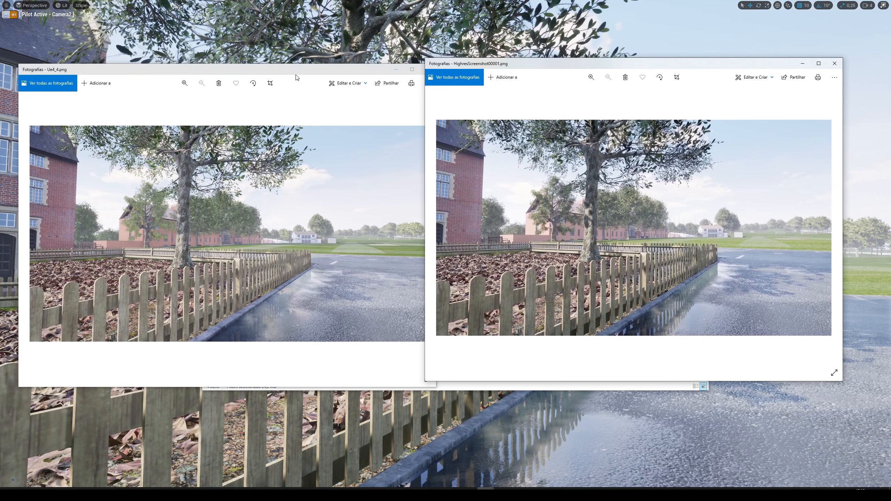
{"action": "left_click_drag", "start_coordinate": [296, 77], "coordinate": [278, 74]}
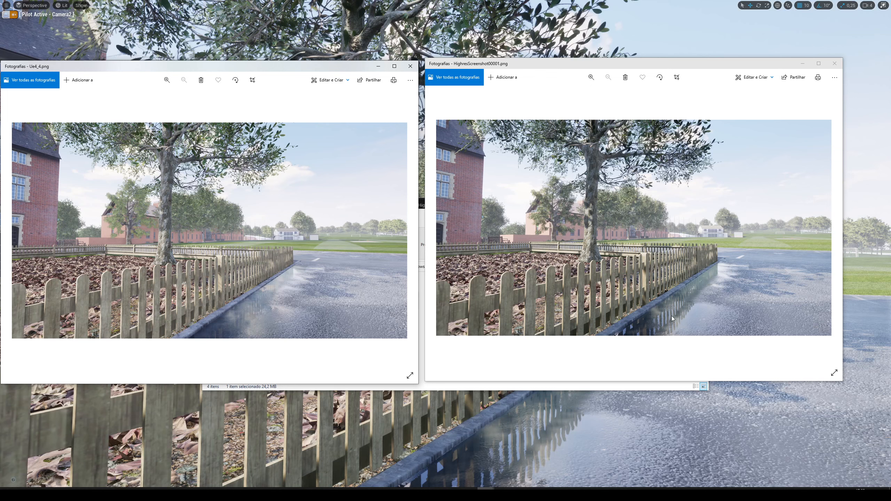
{"action": "double_click", "coordinate": [672, 283]}
{"action": "left_click_drag", "start_coordinate": [682, 326], "coordinate": [669, 327]}
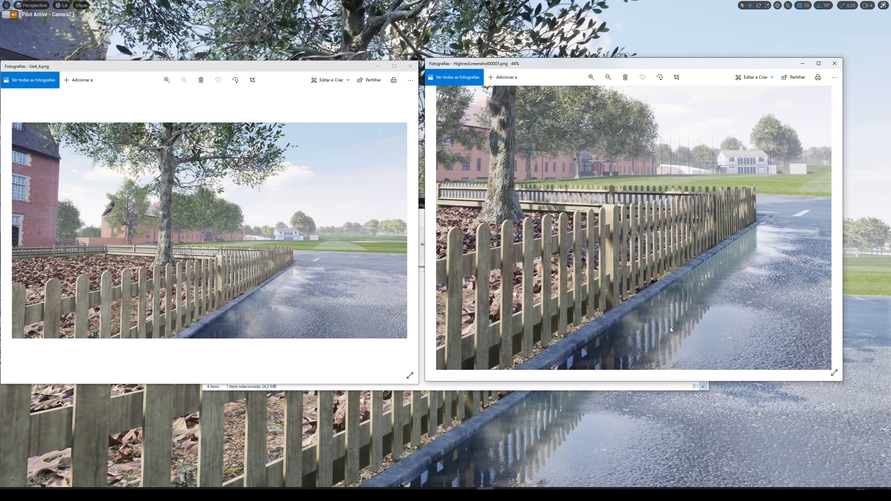
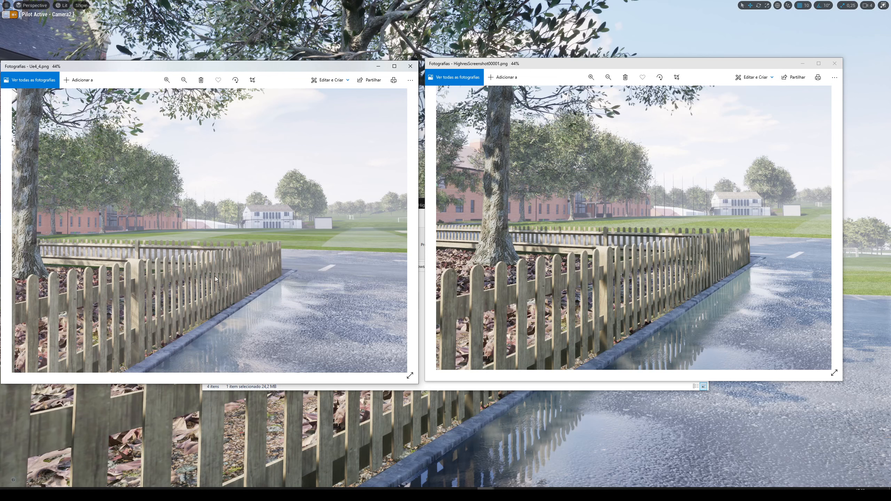
Fit both compared images to their windows and close them along with the folder window and the High Resolution Screenshot dialog.
{"action": "double_click", "coordinate": [260, 284]}
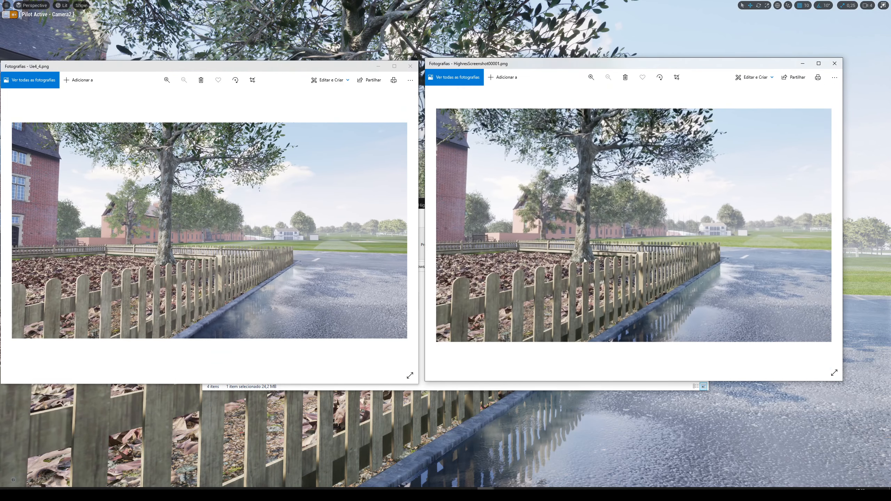
{"action": "double_click", "coordinate": [585, 260]}
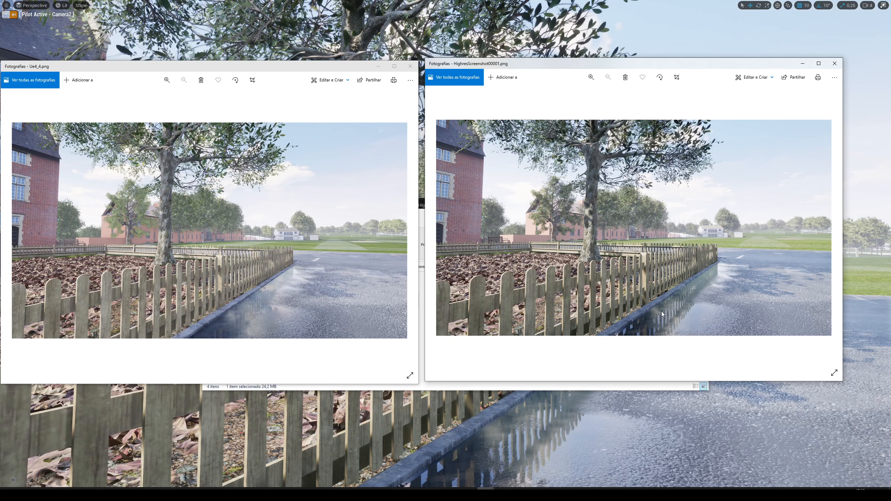
{"action": "left_click", "coordinate": [410, 66]}
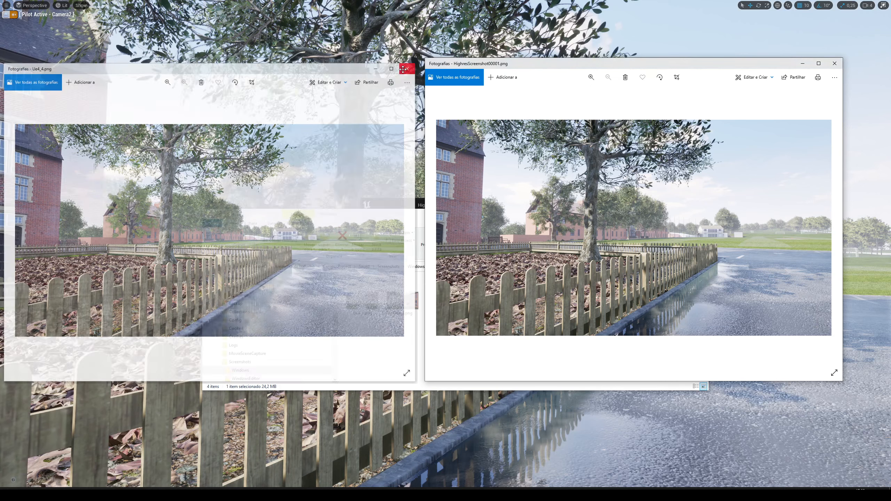
{"action": "left_click", "coordinate": [834, 63]}
{"action": "left_click", "coordinate": [602, 301]}
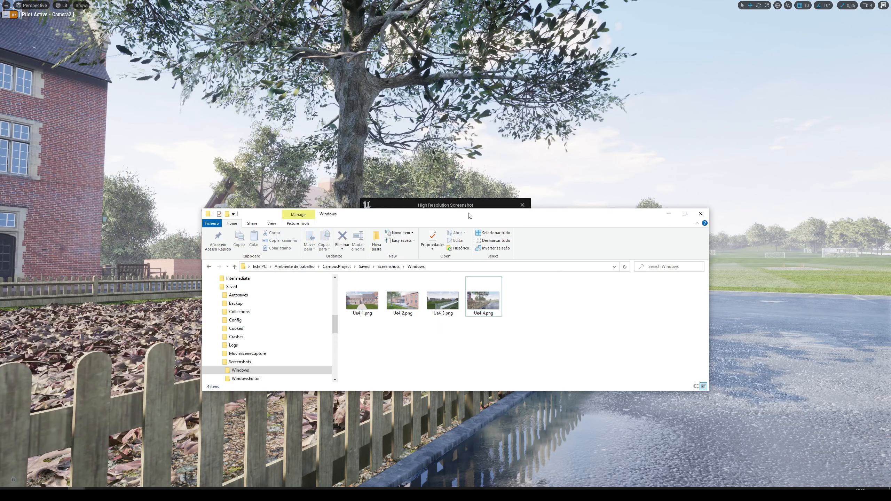
{"action": "left_click", "coordinate": [477, 204]}
{"action": "left_click", "coordinate": [522, 206]}
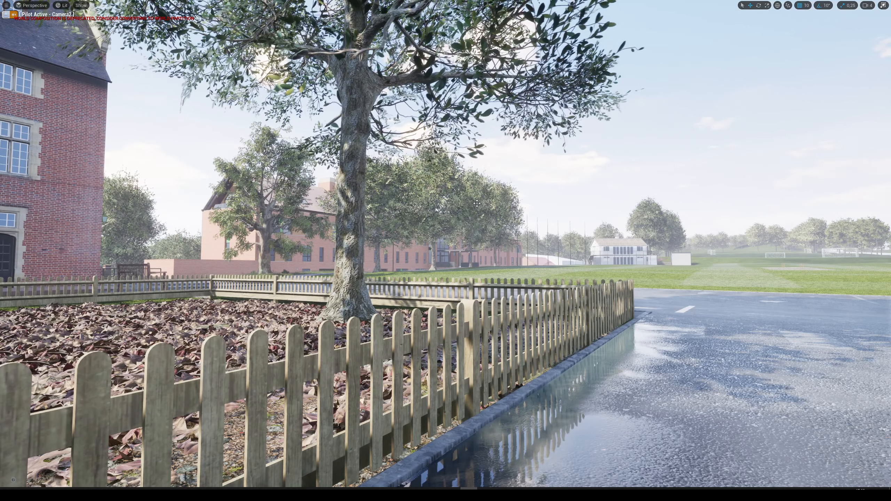
Stop piloting Camera2 in the normal editor layout and focus the viewport on Camera3 from the StillCameras folder.
{"action": "key", "text": "F11"}
{"action": "left_click", "coordinate": [7, 51]}
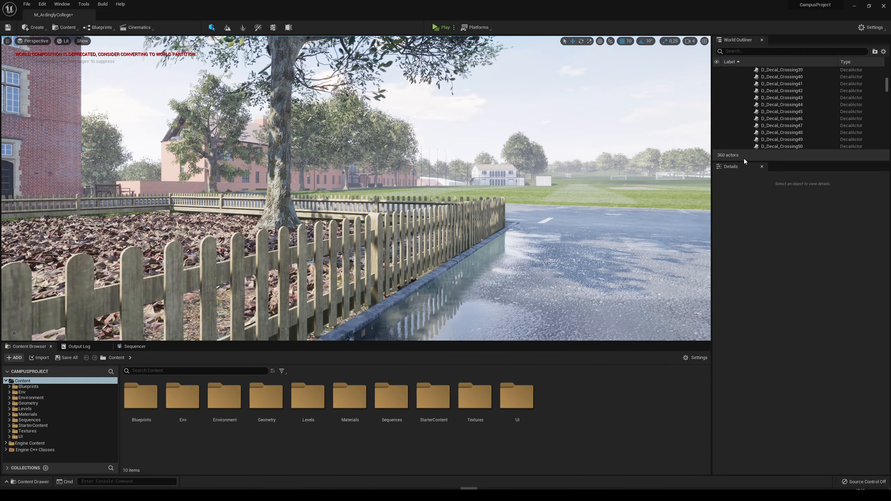
{"action": "scroll", "coordinate": [757, 119], "scroll_direction": "down", "scroll_amount": 12}
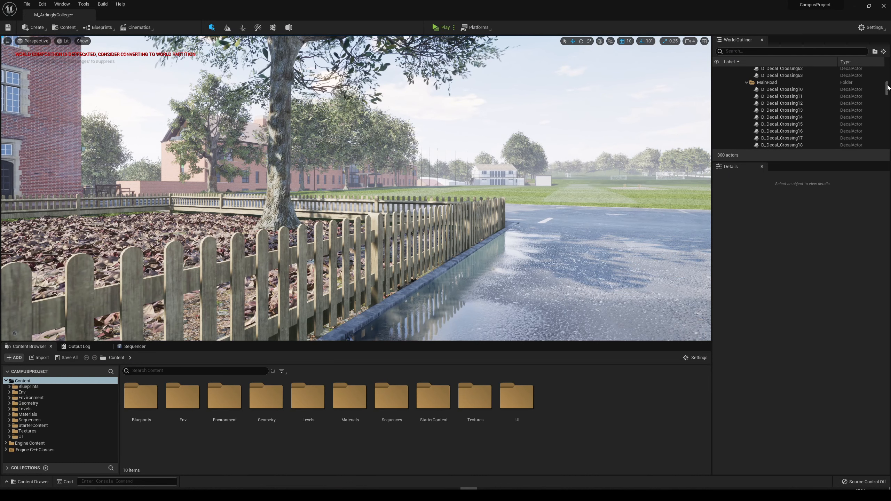
{"action": "left_click_drag", "start_coordinate": [886, 91], "coordinate": [885, 147]}
{"action": "left_click", "coordinate": [749, 139]}
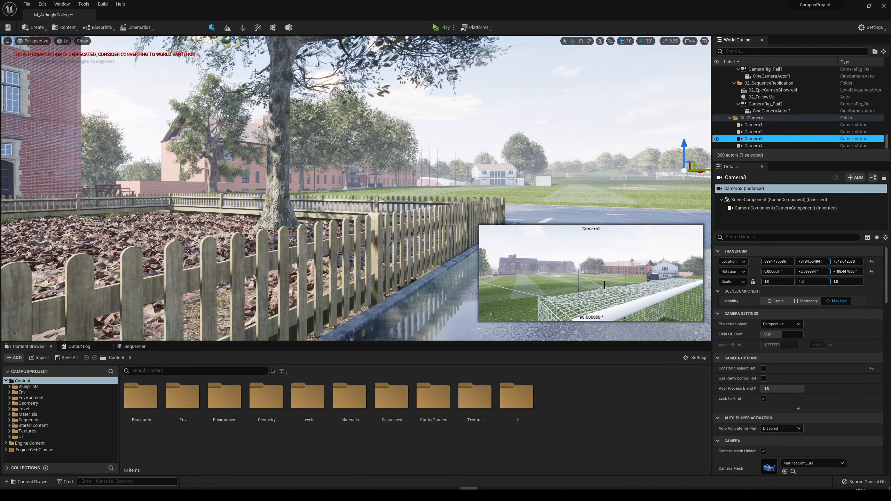
{"action": "key", "text": "f"}
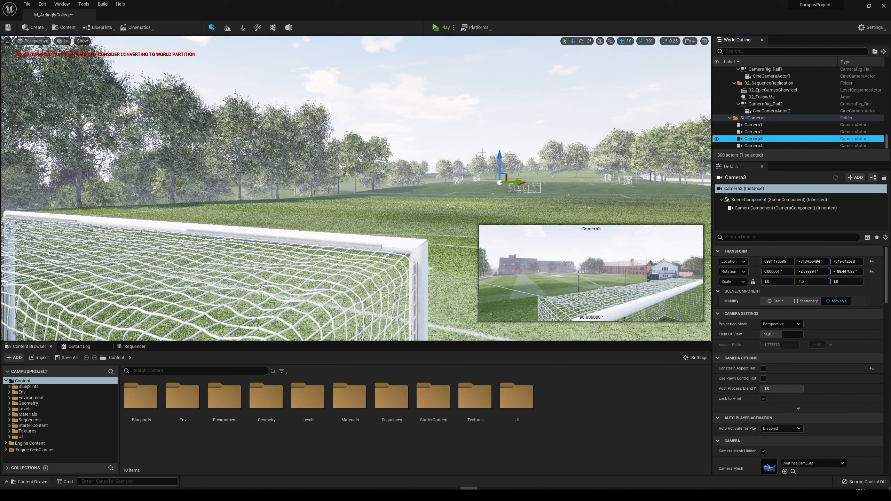
Pilot Camera3 and show its view in immersive mode with nothing selected.
{"action": "right_click_drag", "start_coordinate": [482, 152], "coordinate": [337, 146]}
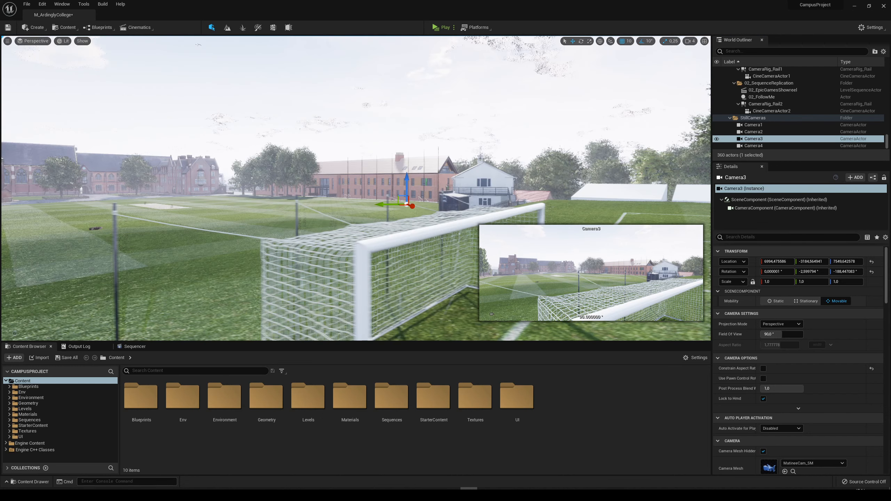
{"action": "right_click_drag", "start_coordinate": [324, 206], "coordinate": [318, 204]}
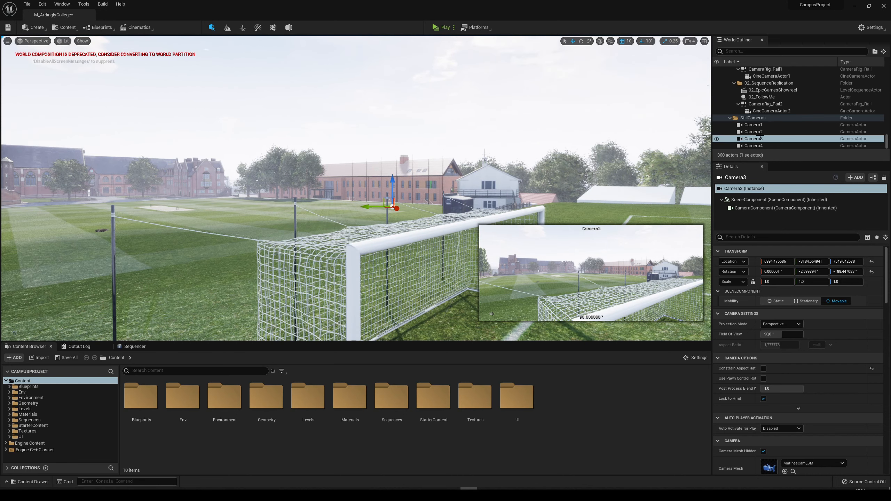
{"action": "right_click", "coordinate": [753, 140]}
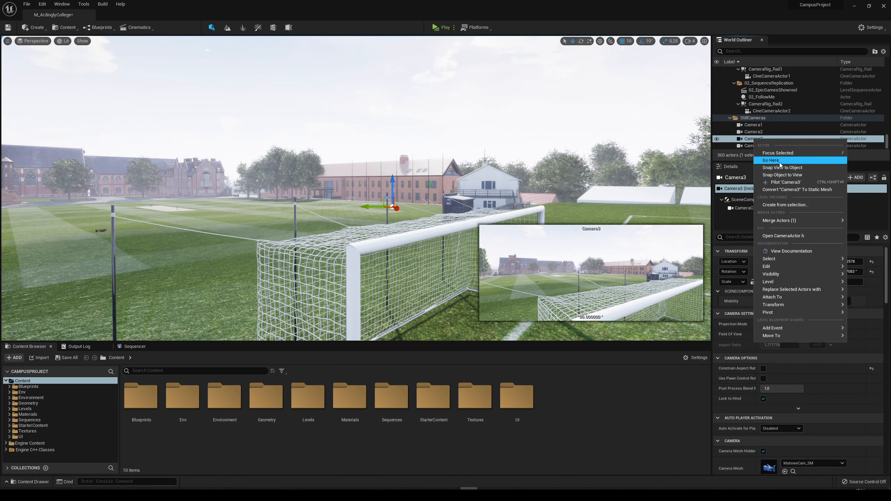
{"action": "left_click", "coordinate": [782, 183]}
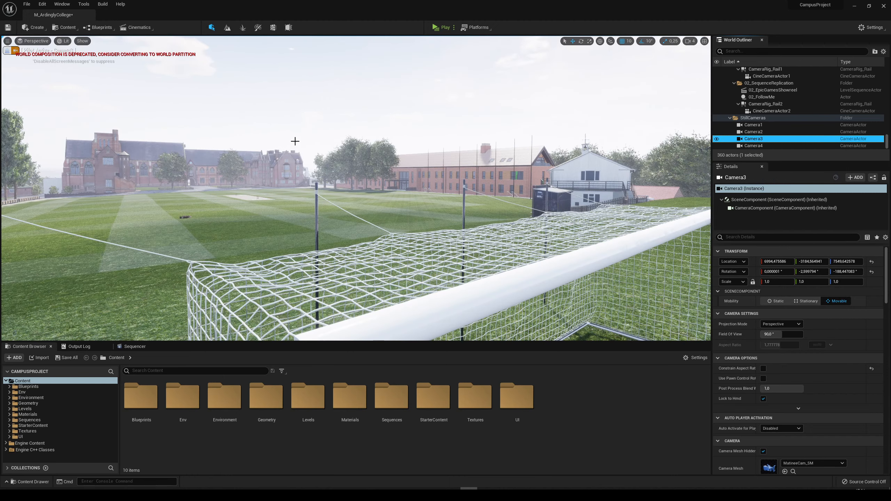
{"action": "left_click", "coordinate": [500, 301]}
{"action": "key", "text": "F11"}
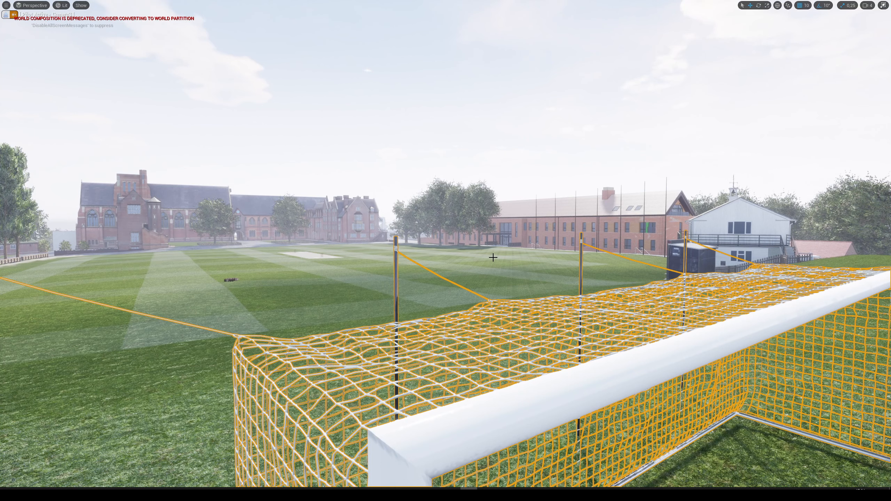
{"action": "key", "text": "Escape"}
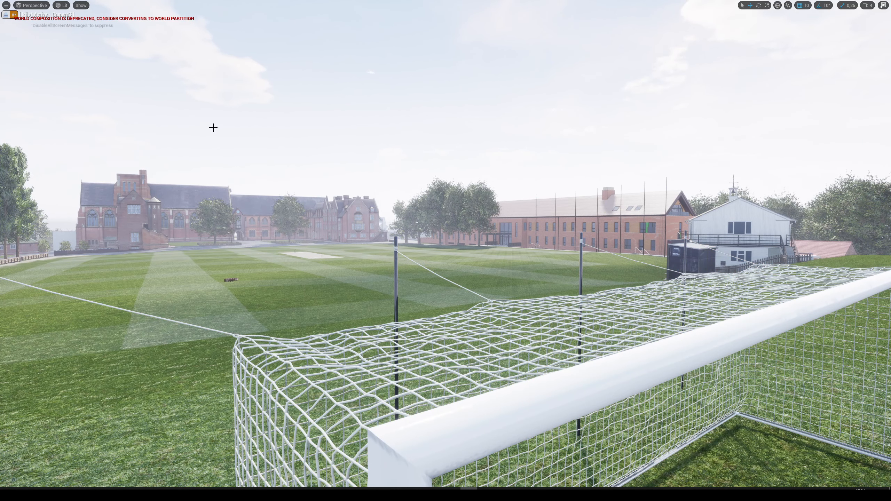
Capture a high resolution screenshot from Camera3 with a Screenshot Size Multiplier of 2.
{"action": "left_click", "coordinate": [6, 6]}
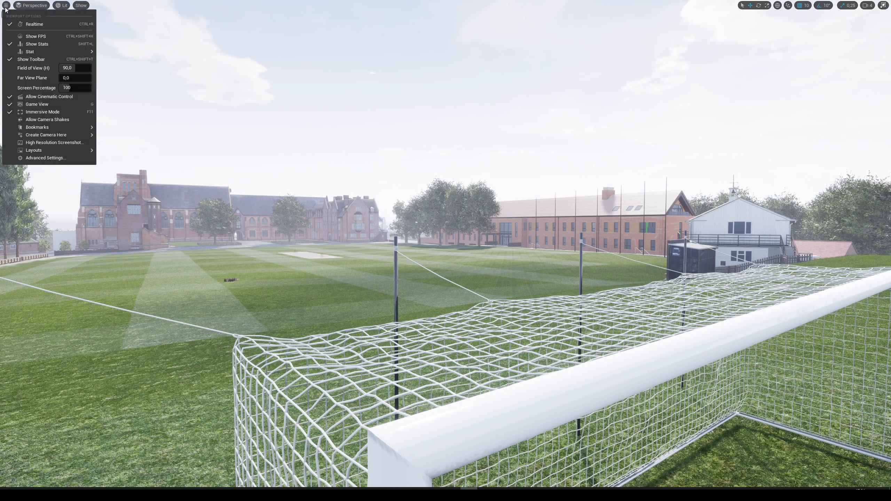
{"action": "left_click", "coordinate": [42, 145]}
{"action": "left_click", "coordinate": [455, 216]}
{"action": "type", "text": "2"}
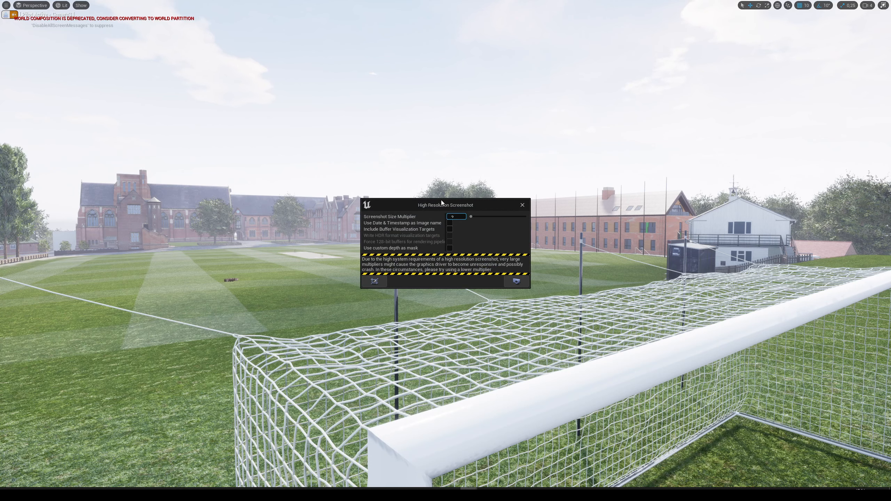
{"action": "left_click_drag", "start_coordinate": [445, 203], "coordinate": [430, 195]}
{"action": "left_click", "coordinate": [505, 273]}
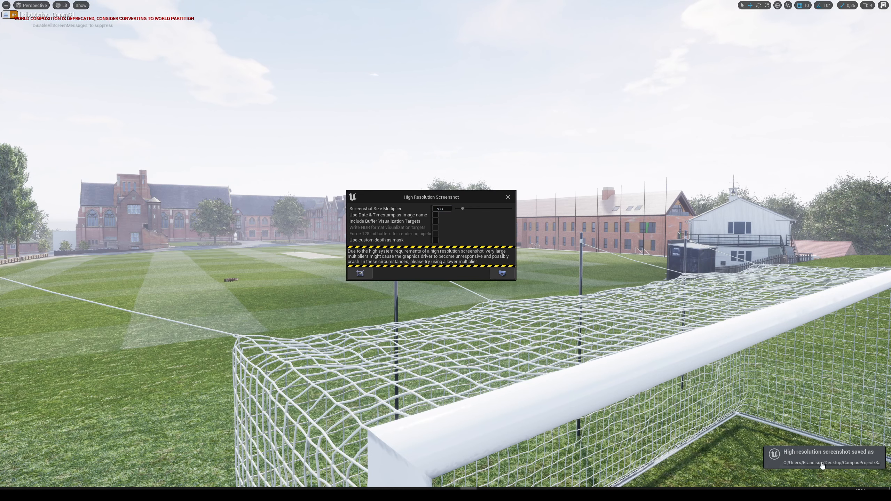
View the newly saved HighresScreenshot00002.png and open Ue4_3.png from the Windows screenshots folder.
{"action": "left_click", "coordinate": [823, 463]}
{"action": "double_click", "coordinate": [451, 307]}
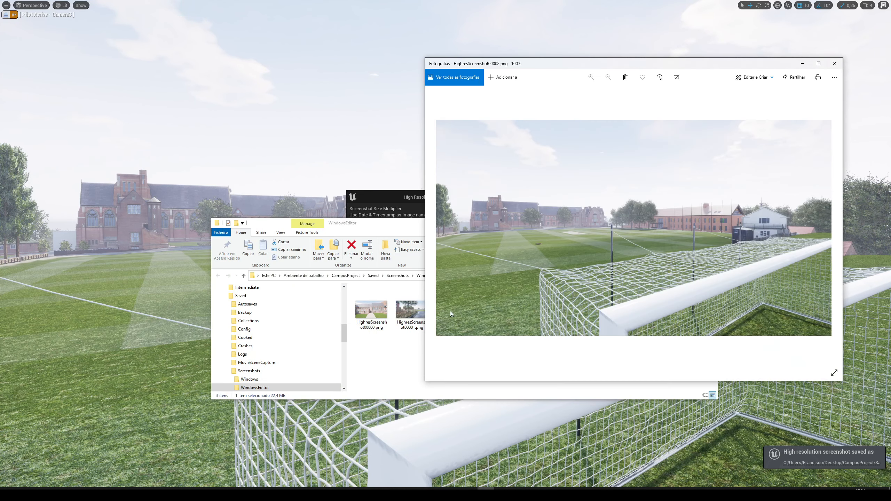
{"action": "left_click", "coordinate": [388, 242]}
{"action": "left_click", "coordinate": [397, 276]}
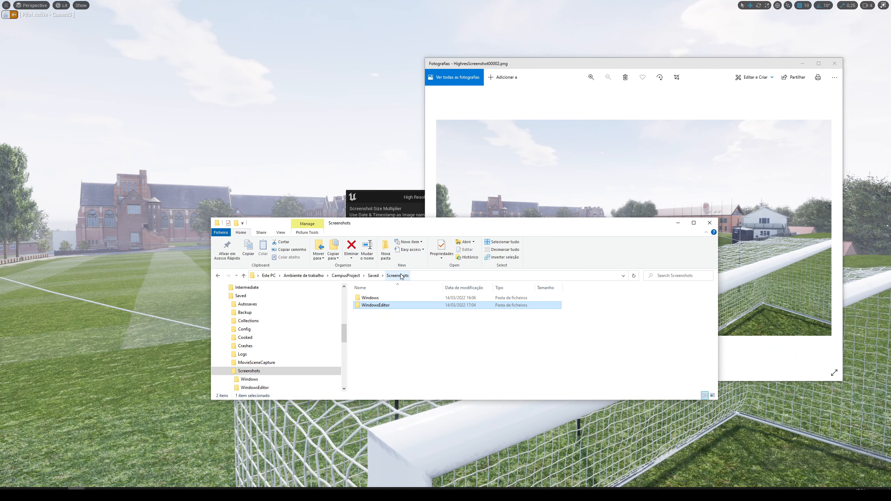
{"action": "double_click", "coordinate": [385, 299]}
{"action": "double_click", "coordinate": [455, 307]}
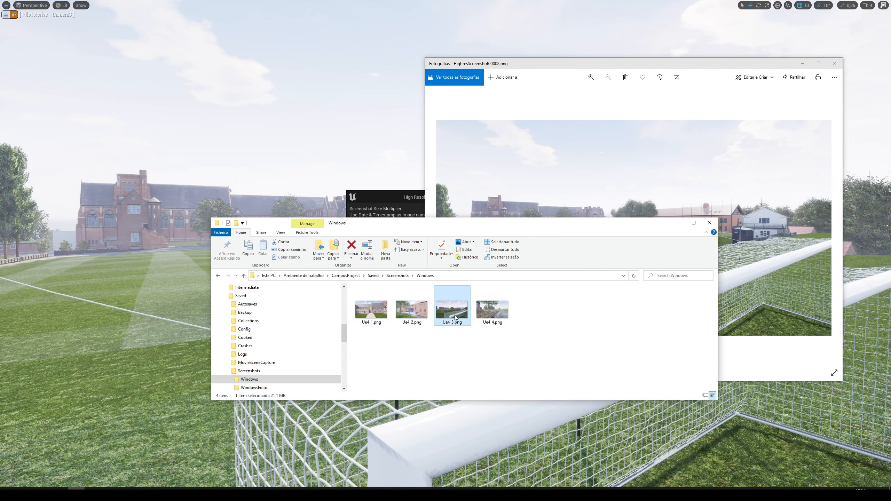
Arrange the Ue4_3.png and HighresScreenshot00002.png windows side by side.
{"action": "left_click_drag", "start_coordinate": [582, 66], "coordinate": [166, 77]}
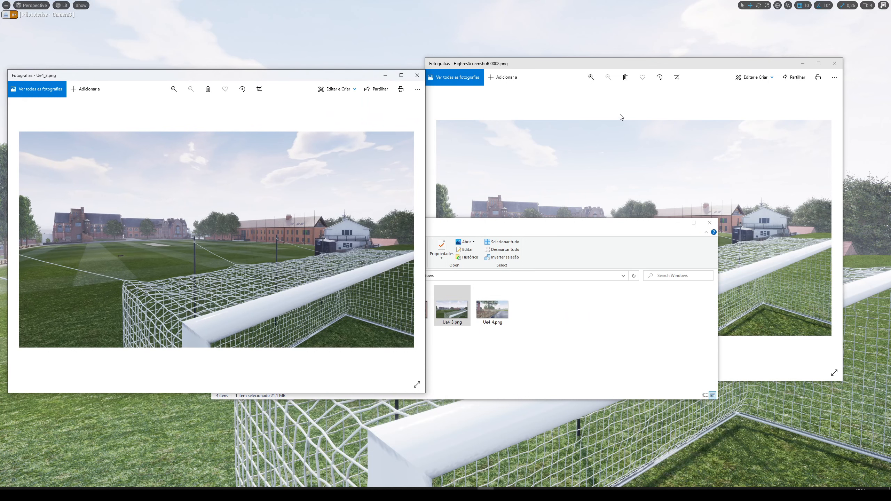
{"action": "left_click_drag", "start_coordinate": [588, 68], "coordinate": [625, 78]}
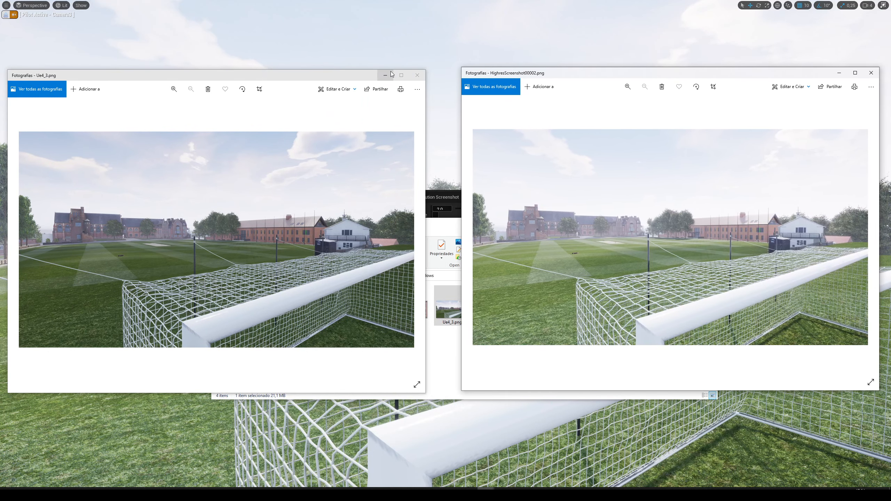
{"action": "left_click_drag", "start_coordinate": [305, 79], "coordinate": [315, 71]}
Compare the grass, goal net and goalpost in Ue4_3.png and HighresScreenshot00002.png by zooming in on each and back out.
{"action": "scroll", "coordinate": [276, 227], "scroll_direction": "up", "scroll_amount": 3}
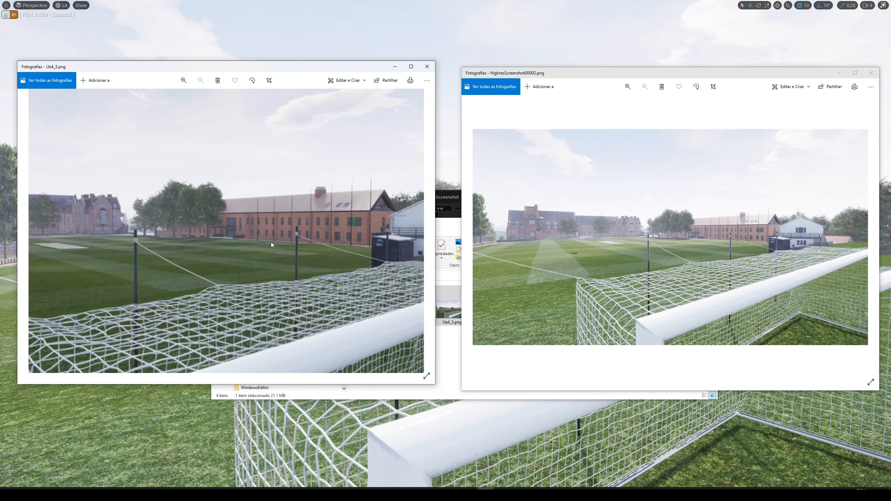
{"action": "scroll", "coordinate": [270, 243], "scroll_direction": "down", "scroll_amount": 3}
{"action": "left_click", "coordinate": [685, 269]}
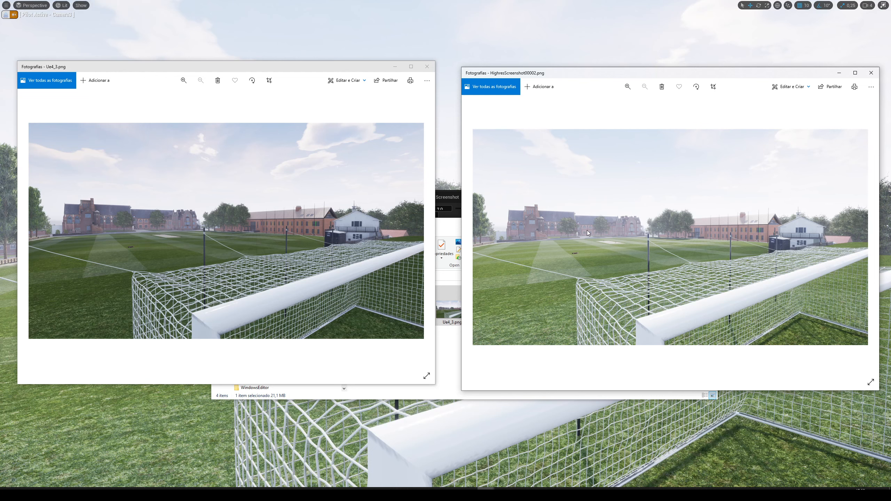
{"action": "scroll", "coordinate": [627, 253], "scroll_direction": "up", "scroll_amount": 5}
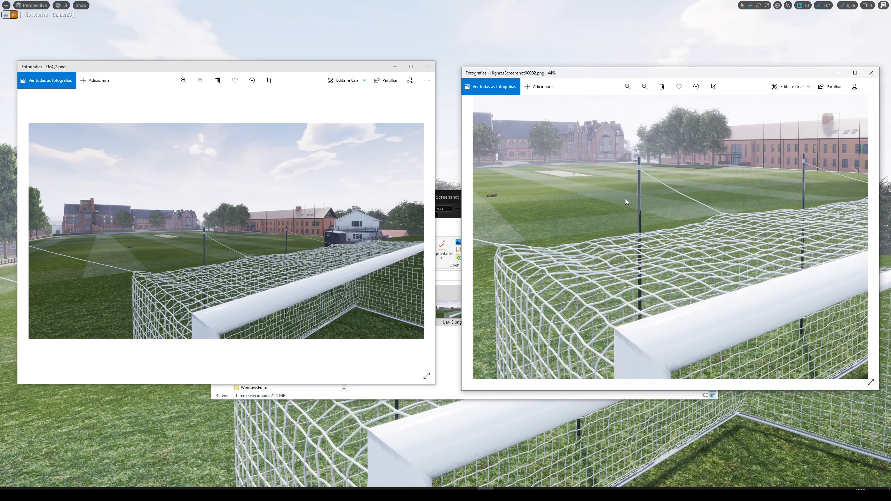
{"action": "scroll", "coordinate": [561, 202], "scroll_direction": "down", "scroll_amount": 5}
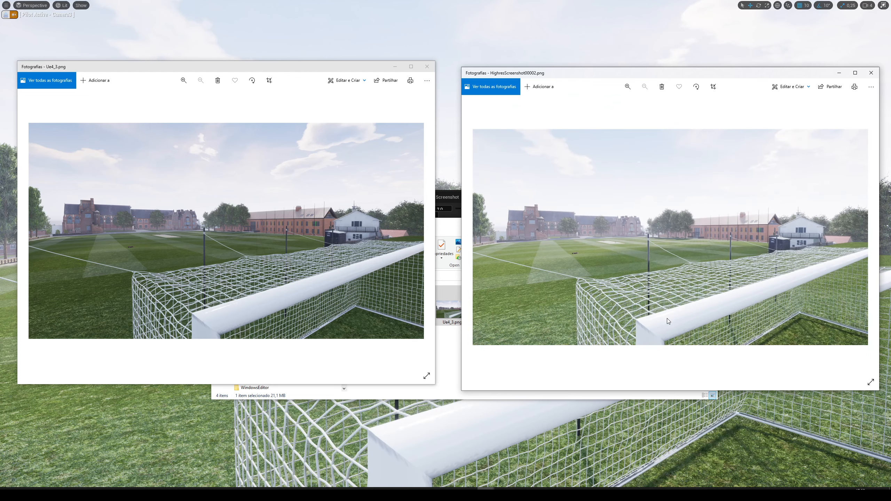
{"action": "scroll", "coordinate": [814, 279], "scroll_direction": "up", "scroll_amount": 3}
{"action": "scroll", "coordinate": [802, 280], "scroll_direction": "down", "scroll_amount": 3}
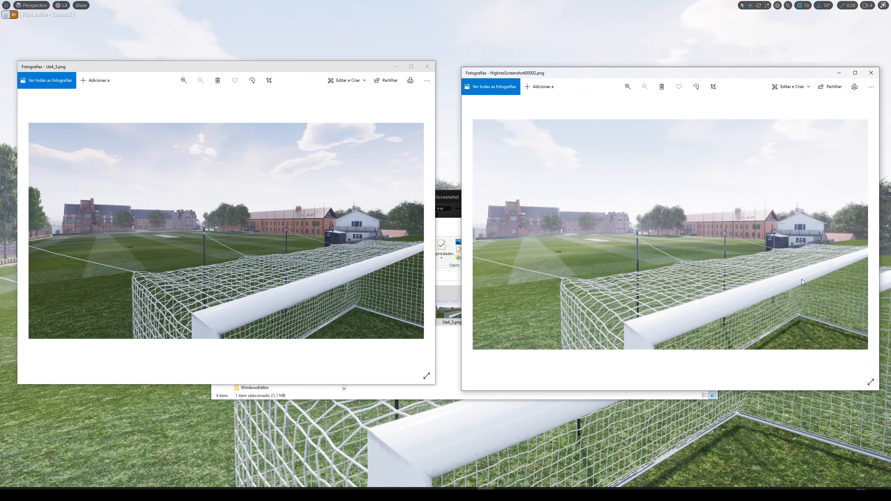
{"action": "scroll", "coordinate": [302, 285], "scroll_direction": "up", "scroll_amount": 5}
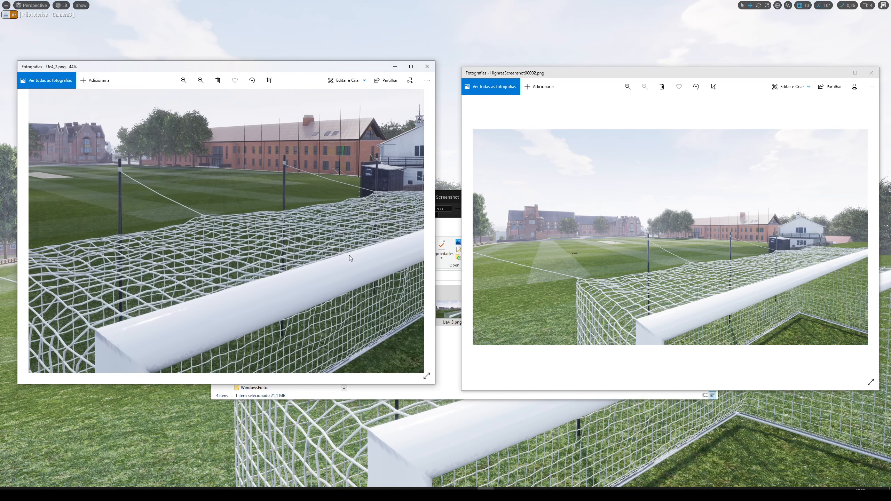
{"action": "left_click_drag", "start_coordinate": [281, 302], "coordinate": [204, 297]}
{"action": "scroll", "coordinate": [203, 301], "scroll_direction": "down", "scroll_amount": 5}
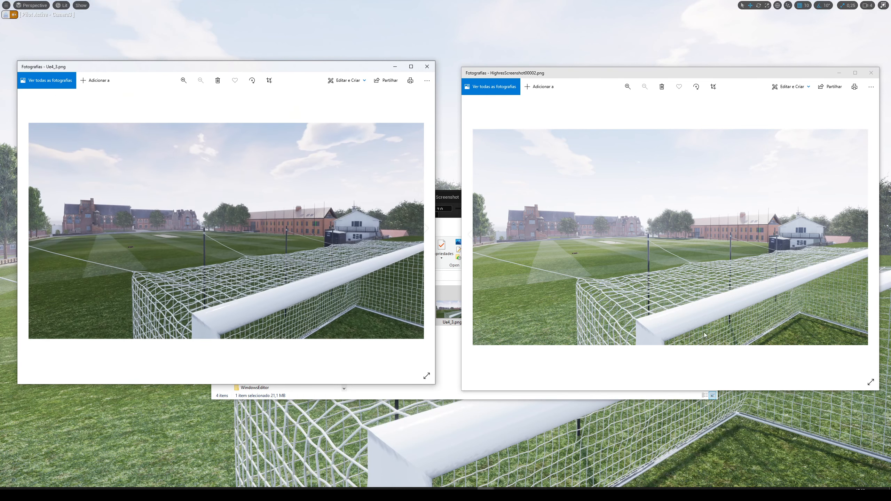
{"action": "scroll", "coordinate": [726, 302], "scroll_direction": "up", "scroll_amount": 3}
{"action": "scroll", "coordinate": [726, 302], "scroll_direction": "down", "scroll_amount": 3}
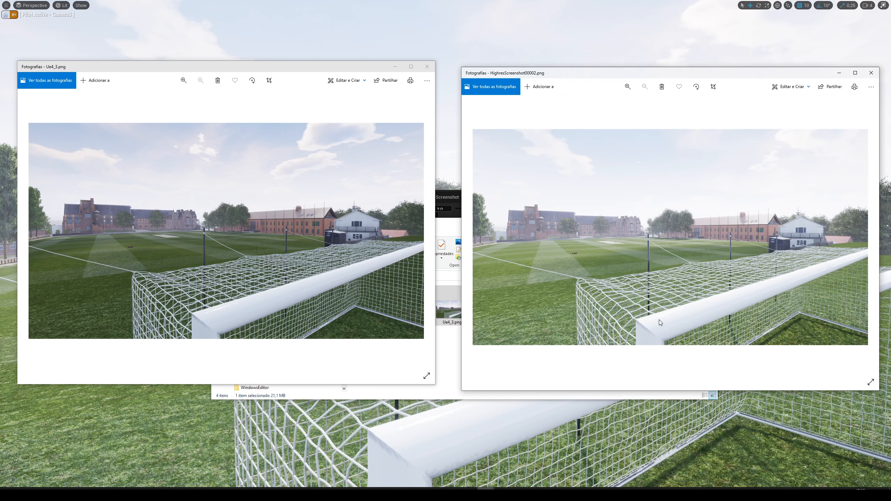
Zoom both images to 44% and line them up on the trees and distant brick buildings to compare these areas.
{"action": "scroll", "coordinate": [714, 244], "scroll_direction": "up", "scroll_amount": 3}
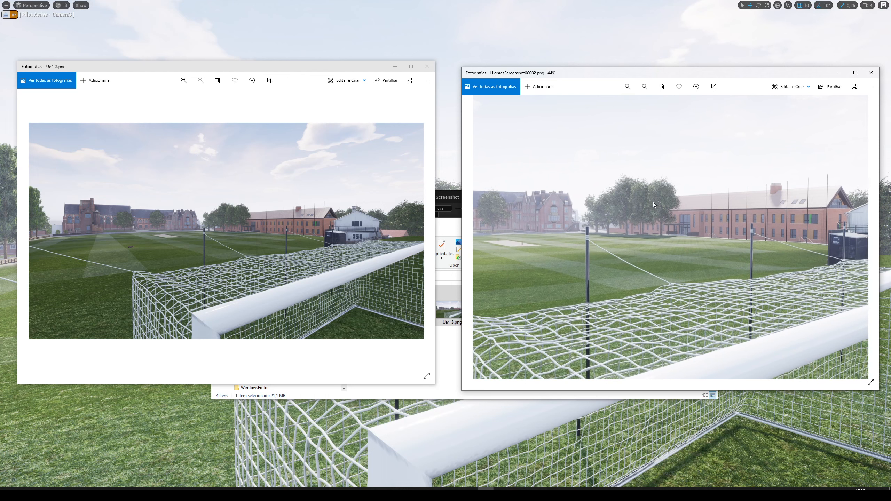
{"action": "left_click_drag", "start_coordinate": [653, 201], "coordinate": [691, 217]}
{"action": "double_click", "coordinate": [243, 223]}
{"action": "left_click_drag", "start_coordinate": [242, 223], "coordinate": [253, 229]}
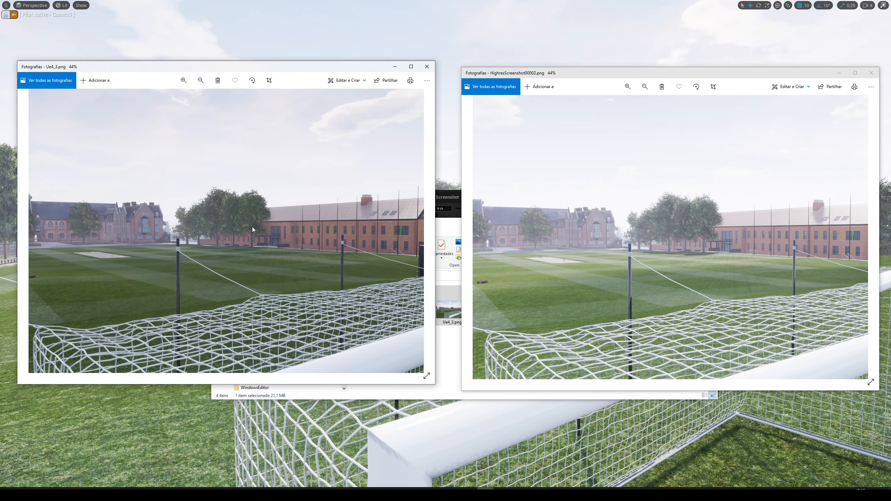
{"action": "left_click_drag", "start_coordinate": [198, 221], "coordinate": [236, 218]}
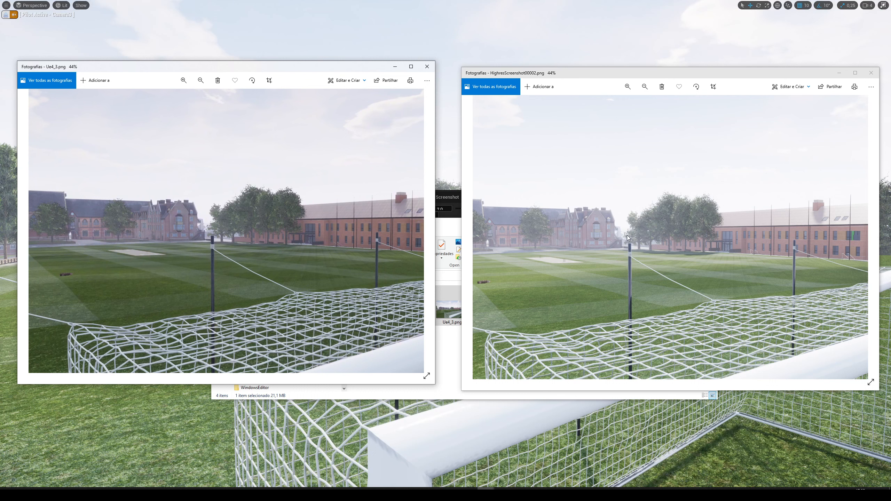
{"action": "left_click_drag", "start_coordinate": [194, 242], "coordinate": [325, 235]}
{"action": "left_click_drag", "start_coordinate": [621, 263], "coordinate": [779, 268]}
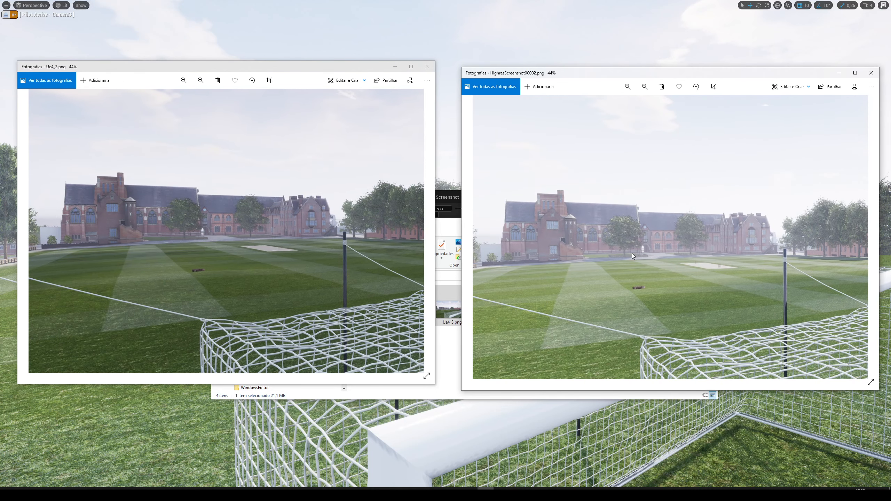
Finish comparing the pitch and distant buildings, and close Ue4_3.png, HighresScreenshot00002.png and the screenshots folder window.
{"action": "left_click_drag", "start_coordinate": [313, 269], "coordinate": [348, 265]}
{"action": "left_click_drag", "start_coordinate": [659, 270], "coordinate": [604, 121]}
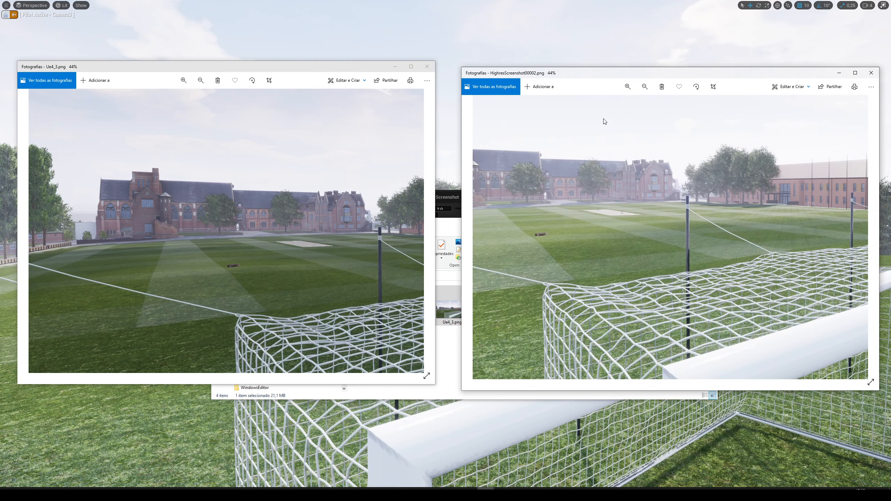
{"action": "left_click", "coordinate": [870, 73]}
{"action": "left_click", "coordinate": [427, 66]}
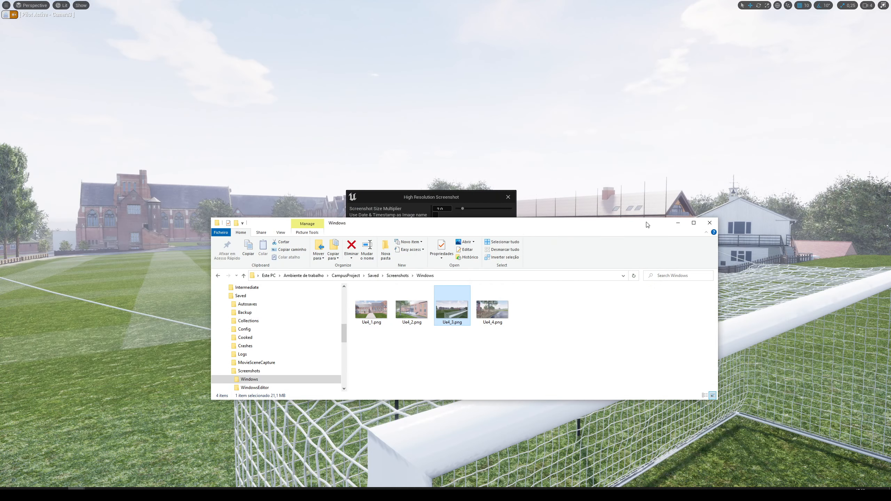
{"action": "left_click", "coordinate": [708, 223]}
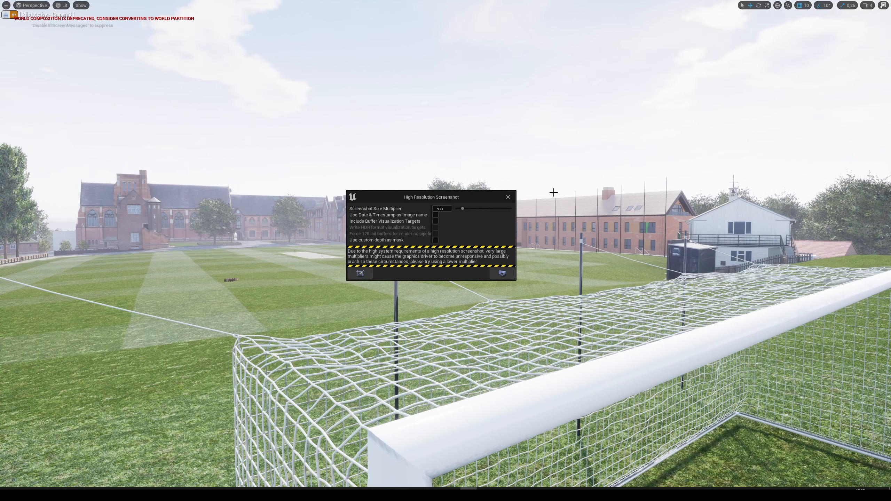
Leave the immersive viewport and stop piloting Camera3.
{"action": "left_click", "coordinate": [607, 360]}
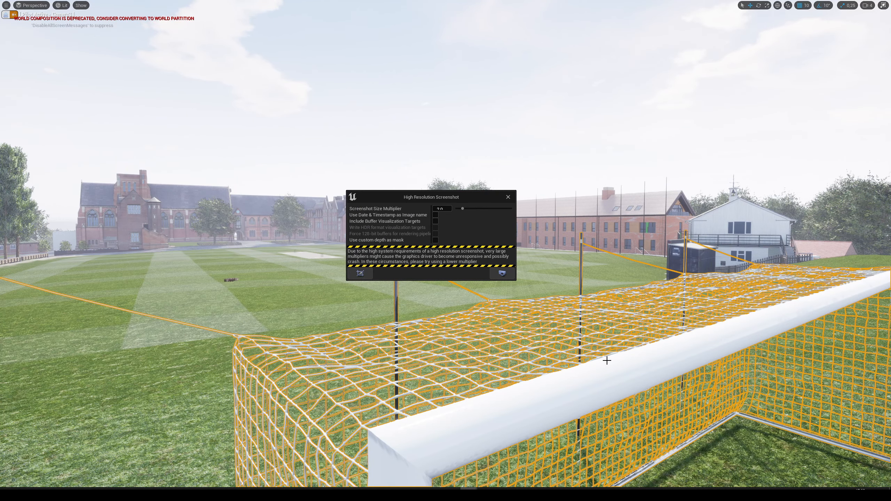
{"action": "key", "text": "F11"}
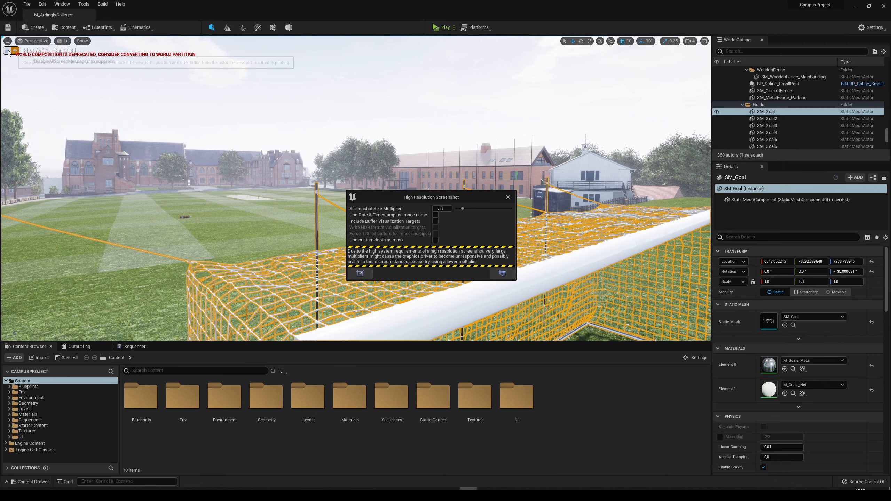
{"action": "key", "text": "w"}
{"action": "mouse_move", "coordinate": [291, 181]}
{"action": "right_mouse_down"}
{"action": "mouse_move", "coordinate": [279, 181]}
{"action": "mouse_move", "coordinate": [291, 182]}
{"action": "right_mouse_up"}
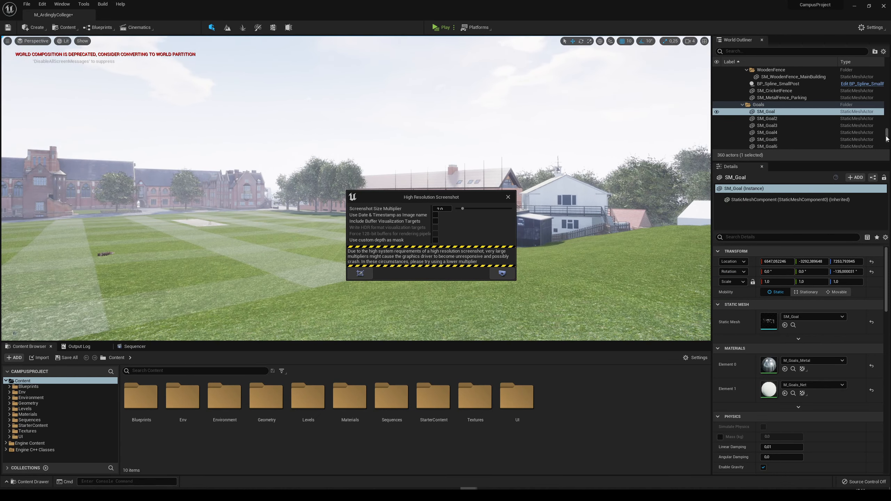
Select Camera4 in the StillCameras folder, focus the view on it and pilot it.
{"action": "scroll", "coordinate": [869, 140], "scroll_direction": "down", "scroll_amount": 5}
{"action": "left_click", "coordinate": [751, 146]}
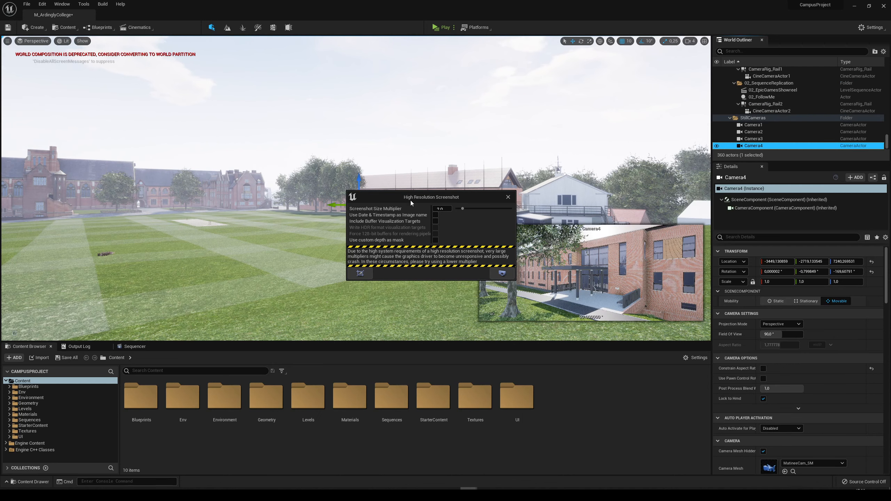
{"action": "key", "text": "f"}
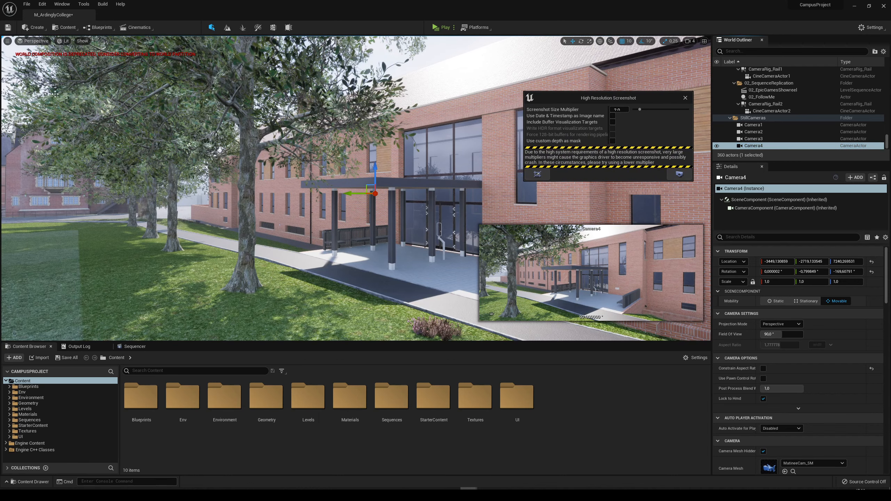
{"action": "right_click", "coordinate": [754, 148]}
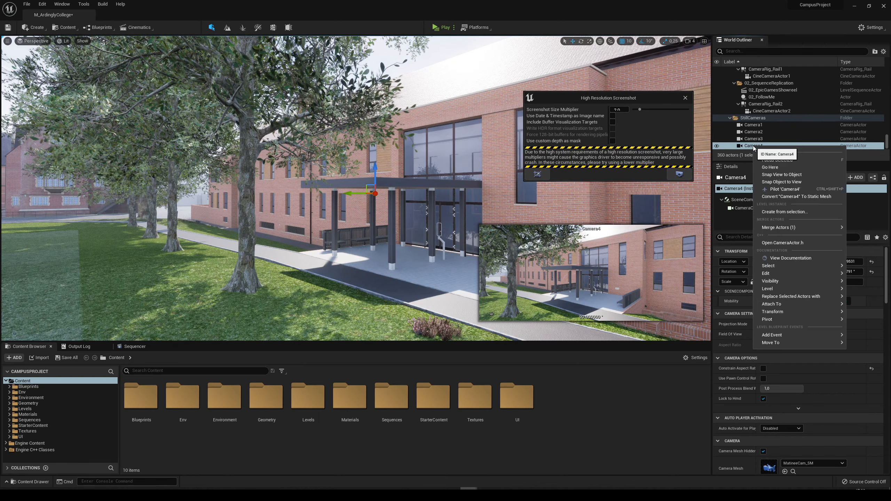
{"action": "left_click", "coordinate": [783, 190]}
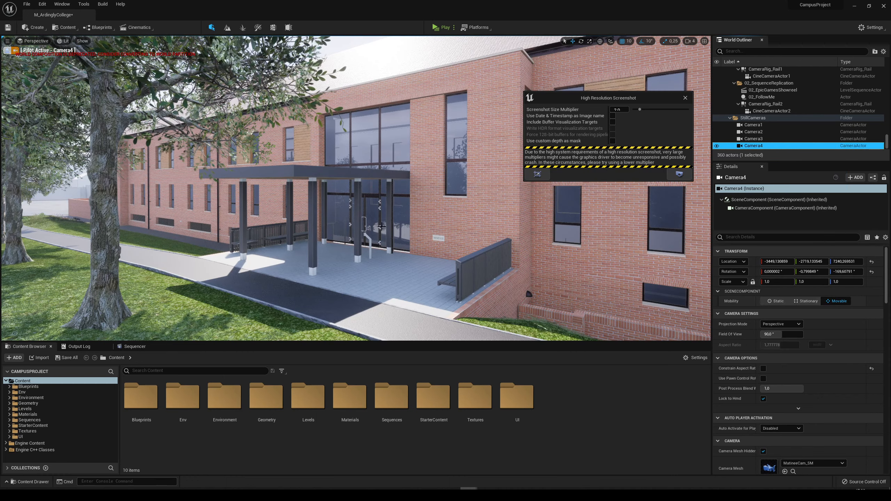
Show Camera4's view in the immersive viewport, clear the selection and reposition the High Resolution Screenshot window.
{"action": "left_click", "coordinate": [502, 71]}
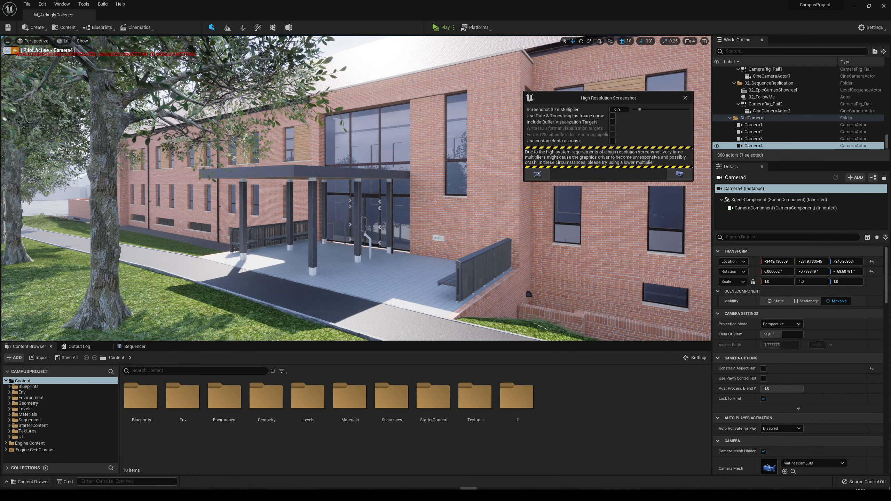
{"action": "key", "text": "F11"}
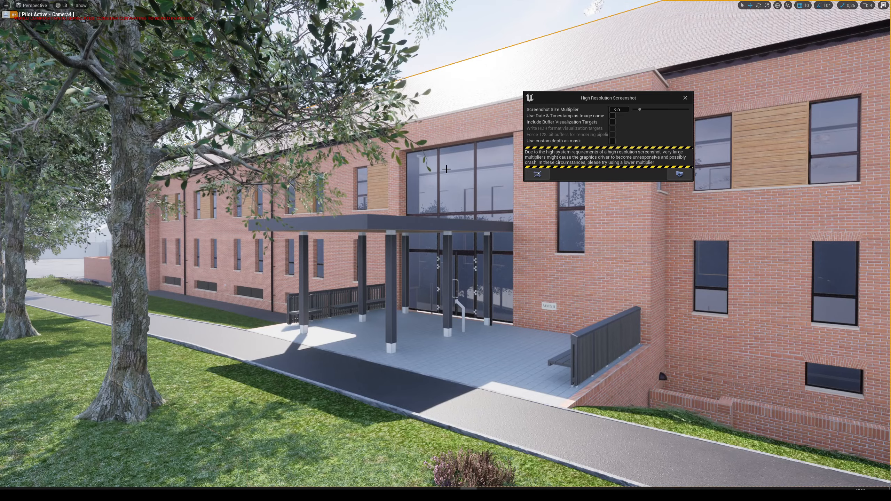
{"action": "key", "text": "Escape"}
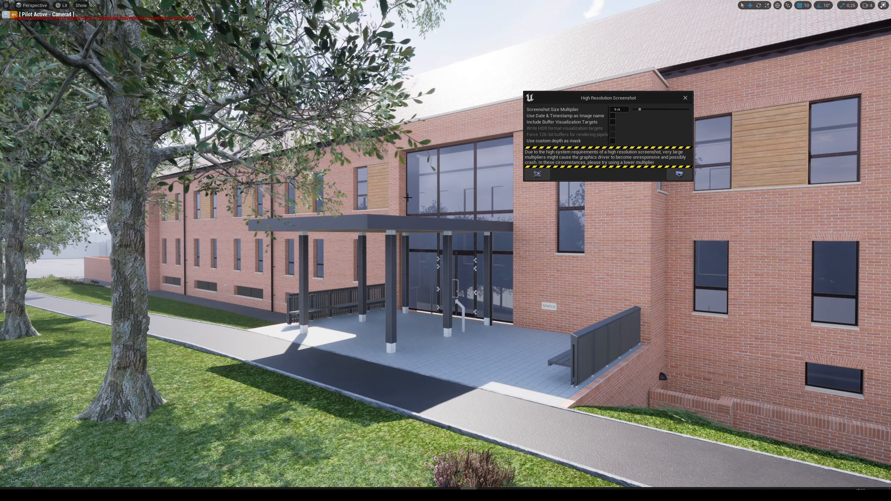
{"action": "left_click_drag", "start_coordinate": [595, 107], "coordinate": [160, 359]}
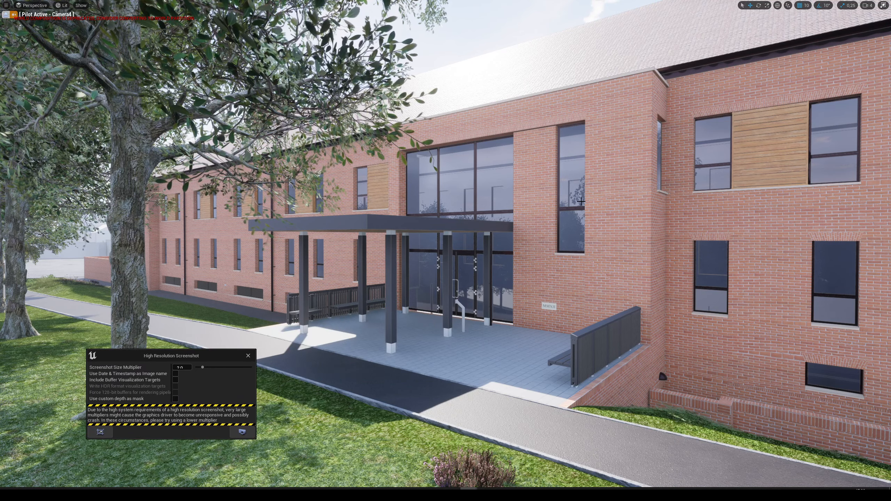
{"action": "left_click_drag", "start_coordinate": [210, 355], "coordinate": [503, 293]}
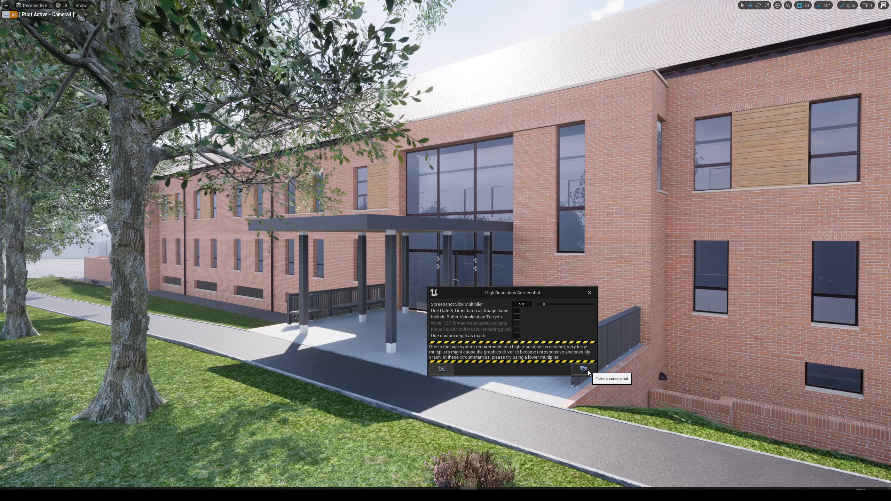
Take a high resolution screenshot from Camera4 and open the saved HighresScreenshot00003.png from its folder.
{"action": "left_click", "coordinate": [588, 370]}
{"action": "left_click", "coordinate": [821, 463]}
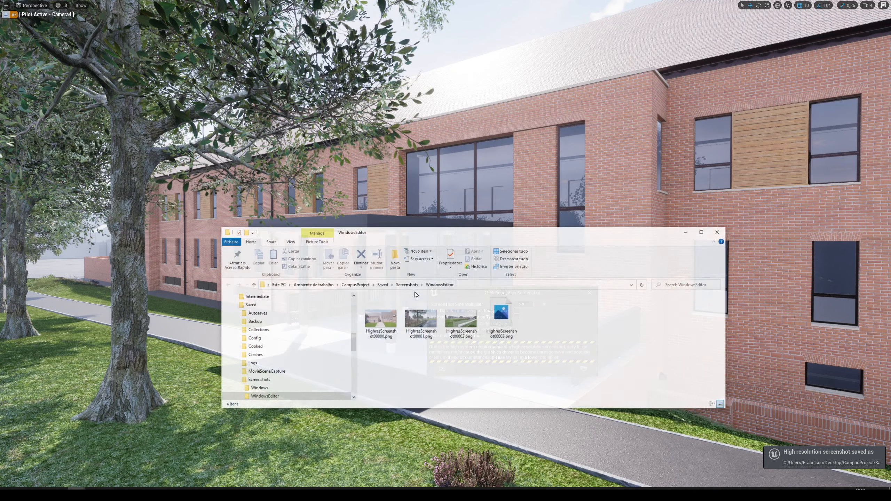
{"action": "double_click", "coordinate": [516, 327]}
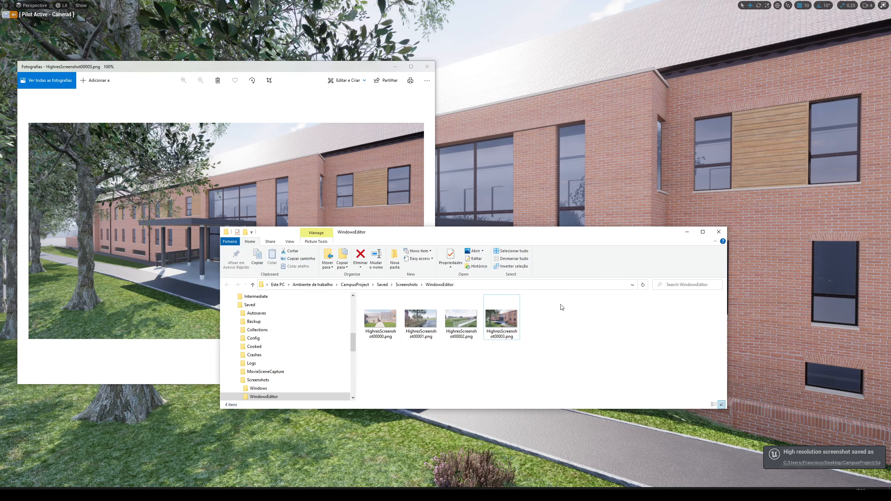
Open Ue4_2.png from the Windows screenshots folder and place it beside HighresScreenshot00003.png.
{"action": "left_click", "coordinate": [405, 287]}
{"action": "double_click", "coordinate": [394, 306]}
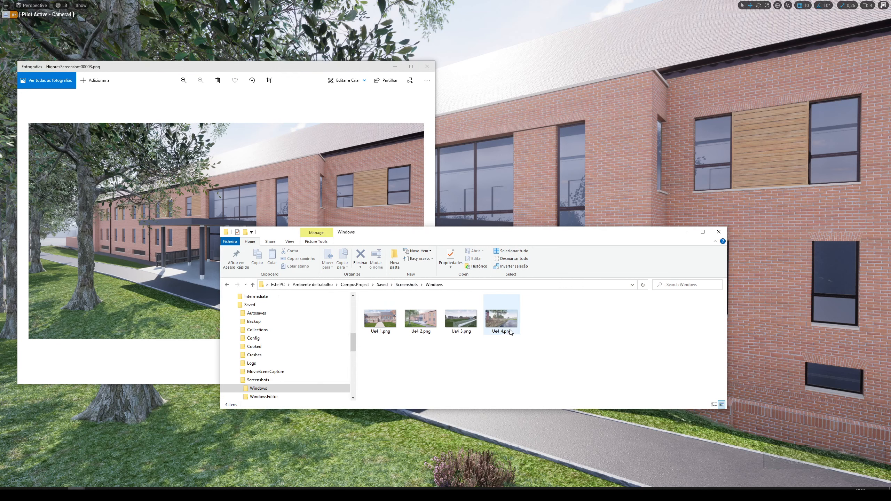
{"action": "double_click", "coordinate": [419, 322]}
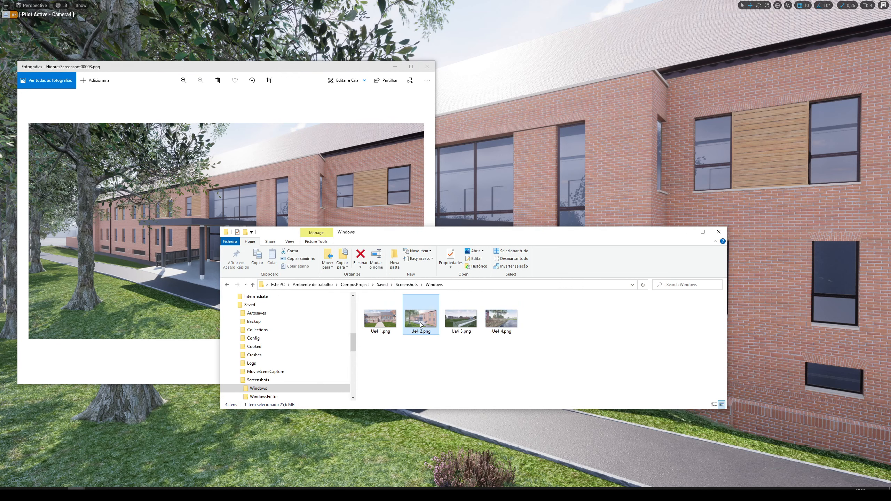
{"action": "left_click_drag", "start_coordinate": [230, 71], "coordinate": [672, 76]}
{"action": "left_click", "coordinate": [292, 79]}
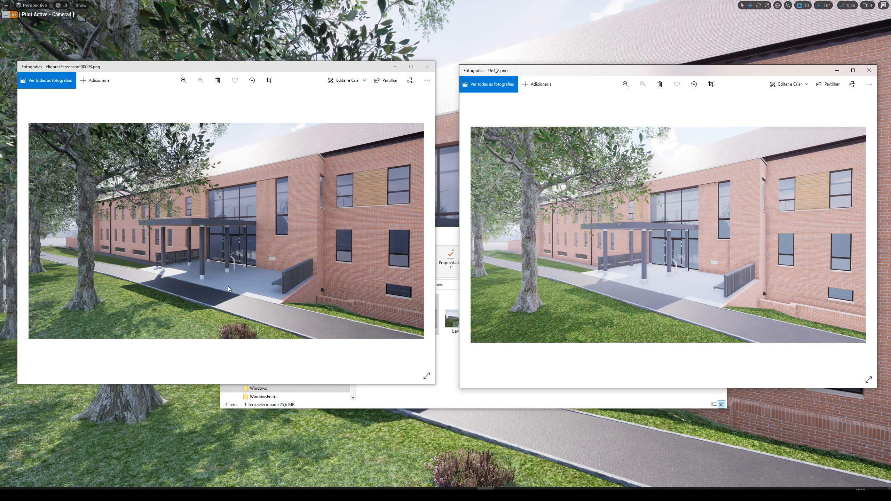
Zoom both images to 44% and compare the entrance canopy, tree trunks, foliage, brick facade and windows.
{"action": "scroll", "coordinate": [619, 291], "scroll_direction": "up", "scroll_amount": 3}
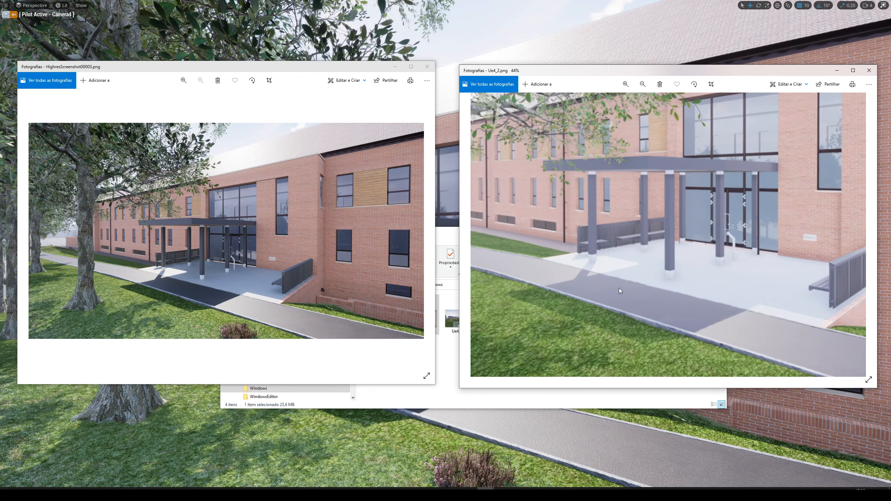
{"action": "scroll", "coordinate": [191, 258], "scroll_direction": "up", "scroll_amount": 3}
{"action": "left_click_drag", "start_coordinate": [611, 329], "coordinate": [627, 308]}
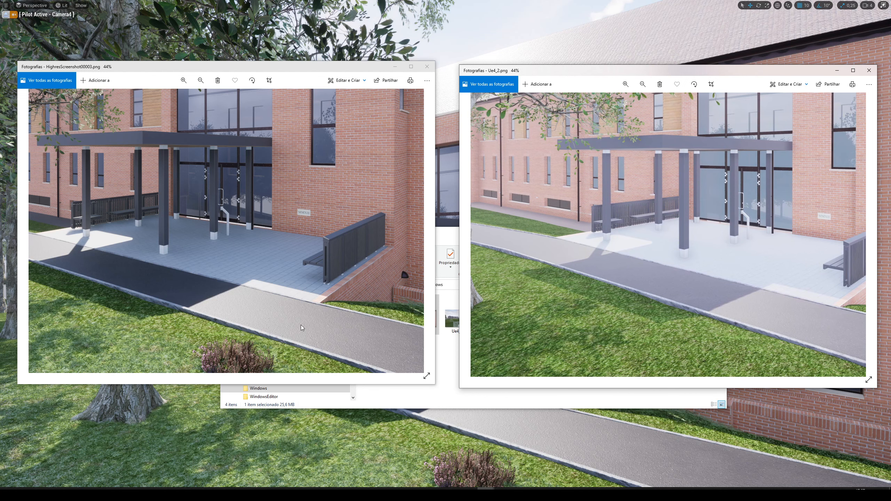
{"action": "left_click_drag", "start_coordinate": [225, 318], "coordinate": [342, 310]}
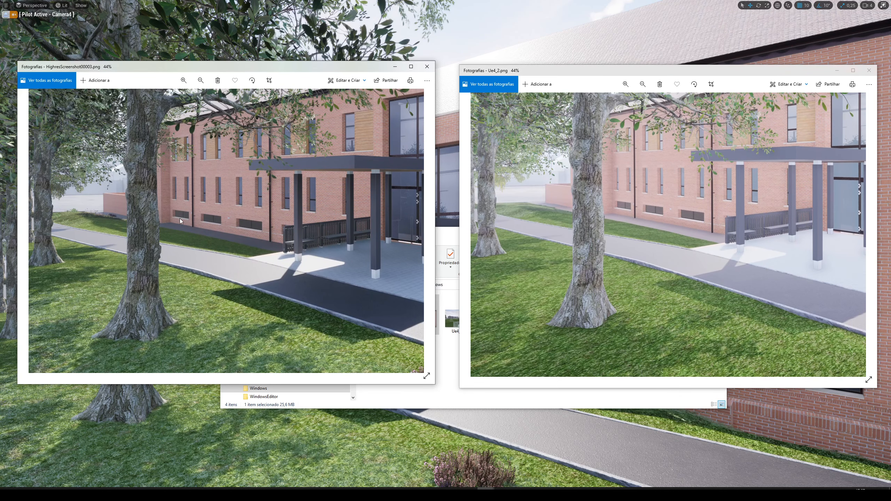
{"action": "left_click", "coordinate": [687, 174]}
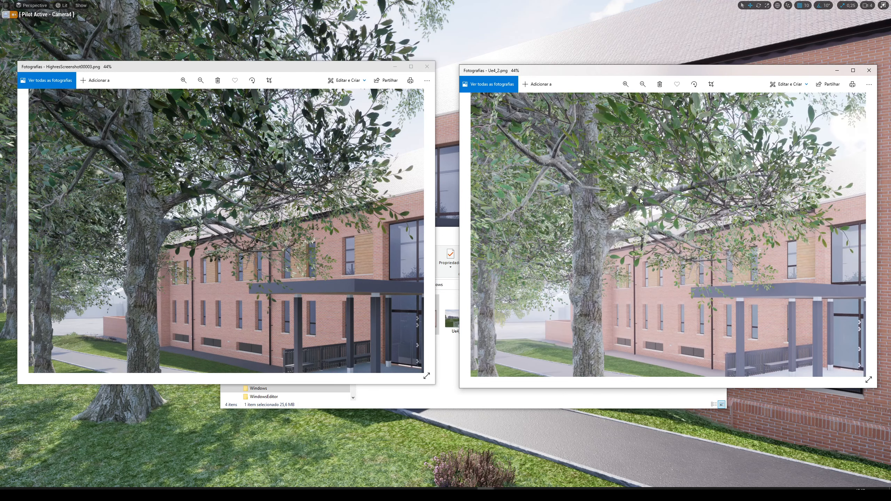
{"action": "left_click", "coordinate": [130, 200]}
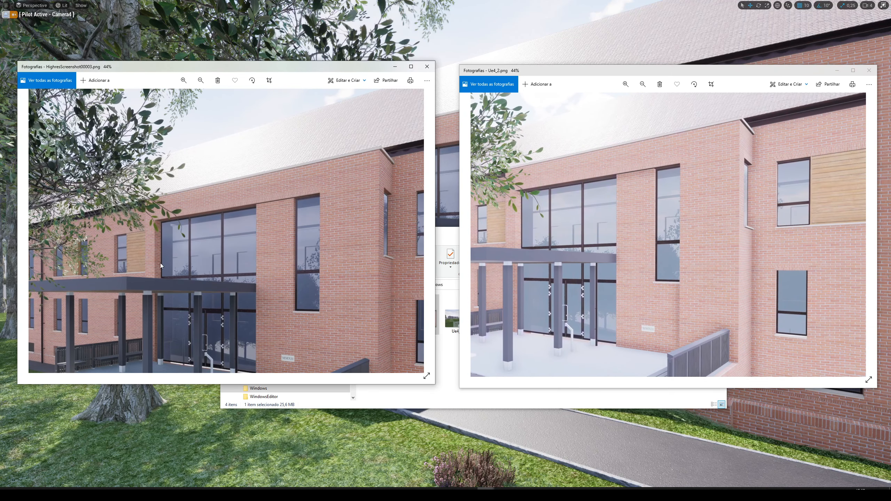
{"action": "left_click", "coordinate": [663, 278]}
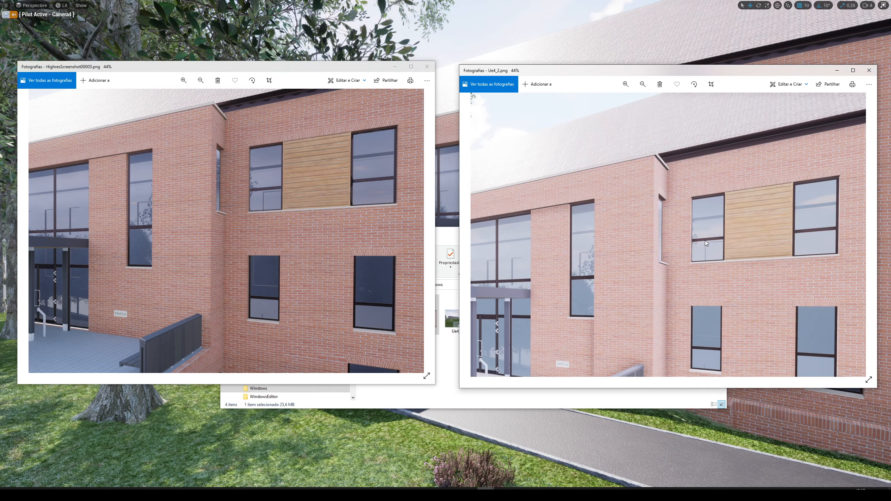
{"action": "left_click", "coordinate": [281, 197]}
Zoom HighresScreenshot00003.png to 39% and Ue4_2.png to 59%, framing the entrance canopy in both images.
{"action": "scroll", "coordinate": [280, 197], "scroll_direction": "down", "scroll_amount": 5}
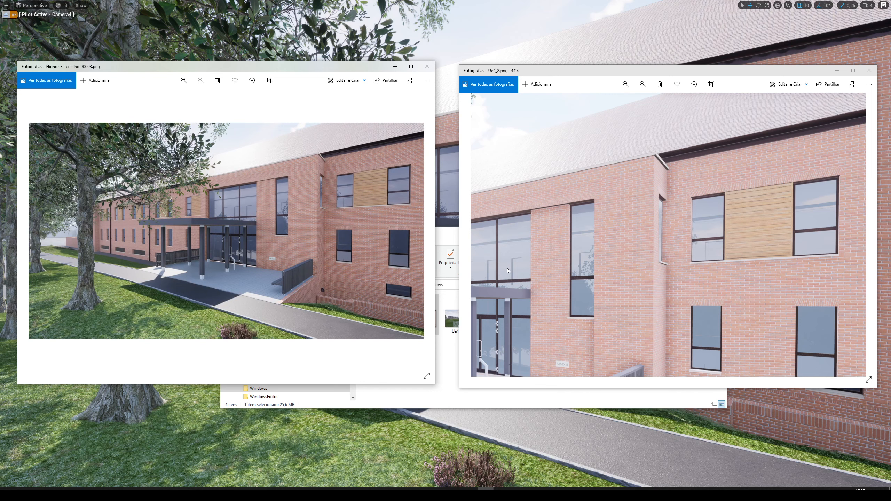
{"action": "scroll", "coordinate": [226, 250], "scroll_direction": "up", "scroll_amount": 3}
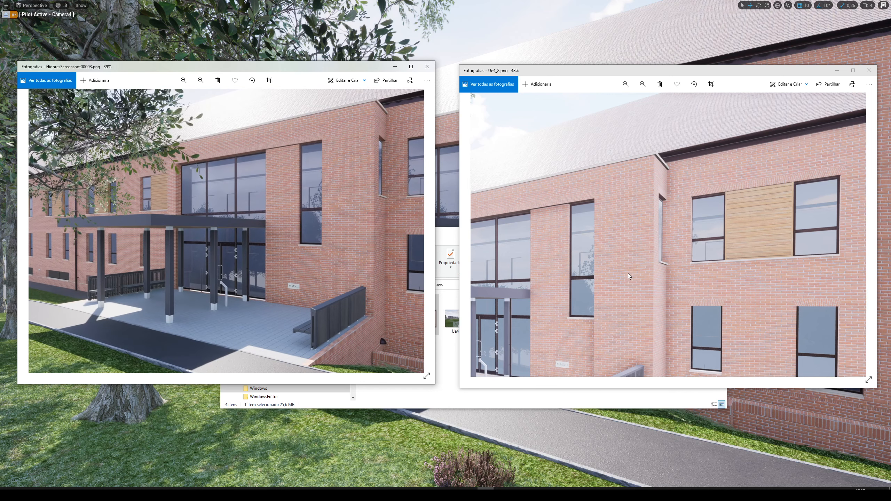
{"action": "left_click", "coordinate": [555, 276]}
{"action": "scroll", "coordinate": [555, 277], "scroll_direction": "up", "scroll_amount": 2}
{"action": "left_click_drag", "start_coordinate": [554, 274], "coordinate": [685, 256]}
{"action": "left_click_drag", "start_coordinate": [555, 291], "coordinate": [653, 260]}
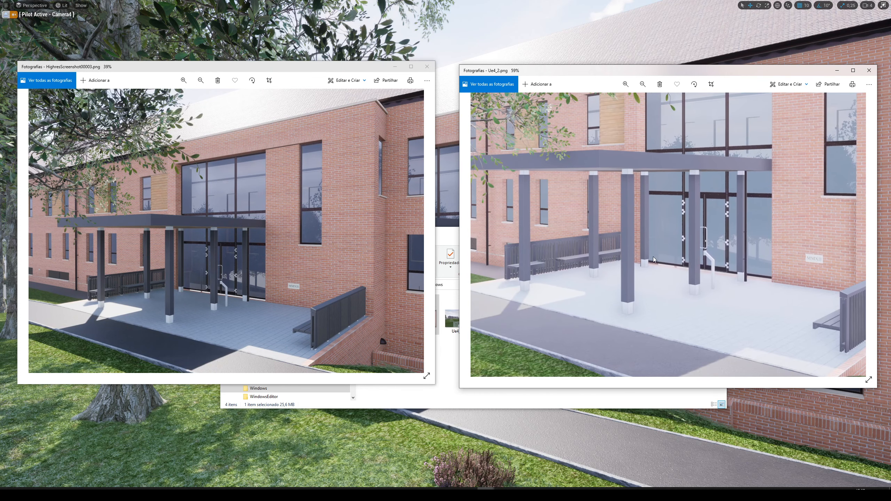
Inspect the canopy posts, paving and shadows in HighresScreenshot00003.png at up to 101% zoom and back out to 76%.
{"action": "left_click", "coordinate": [242, 312]}
{"action": "scroll", "coordinate": [252, 280], "scroll_direction": "up", "scroll_amount": 5}
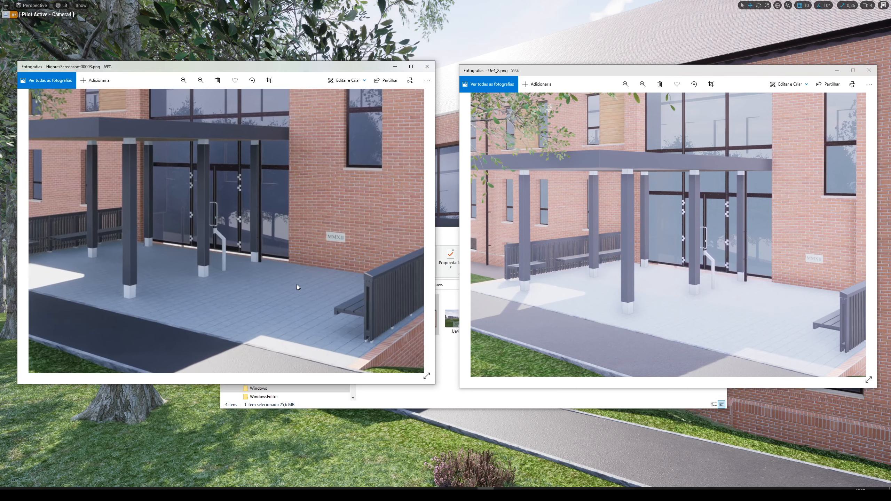
{"action": "left_click_drag", "start_coordinate": [246, 262], "coordinate": [329, 273]}
{"action": "left_click_drag", "start_coordinate": [135, 283], "coordinate": [260, 283]}
{"action": "scroll", "coordinate": [261, 284], "scroll_direction": "down", "scroll_amount": 1}
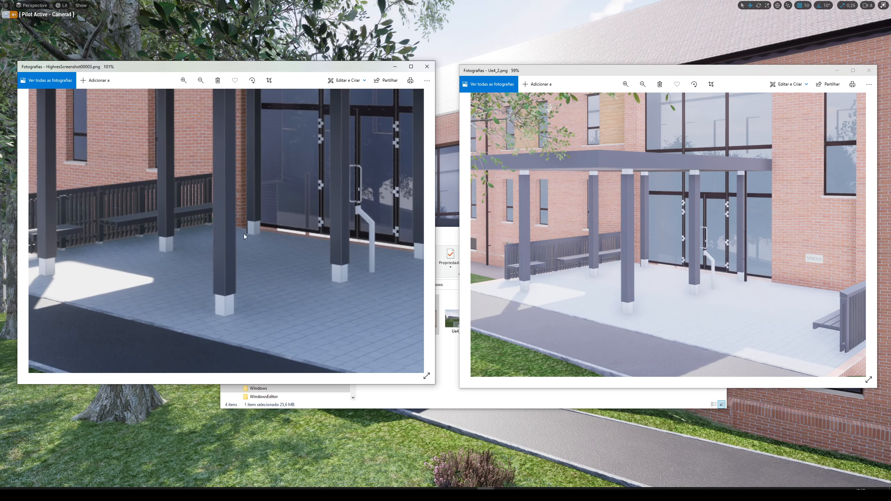
{"action": "left_click_drag", "start_coordinate": [311, 278], "coordinate": [375, 264]}
{"action": "scroll", "coordinate": [316, 263], "scroll_direction": "down", "scroll_amount": 3}
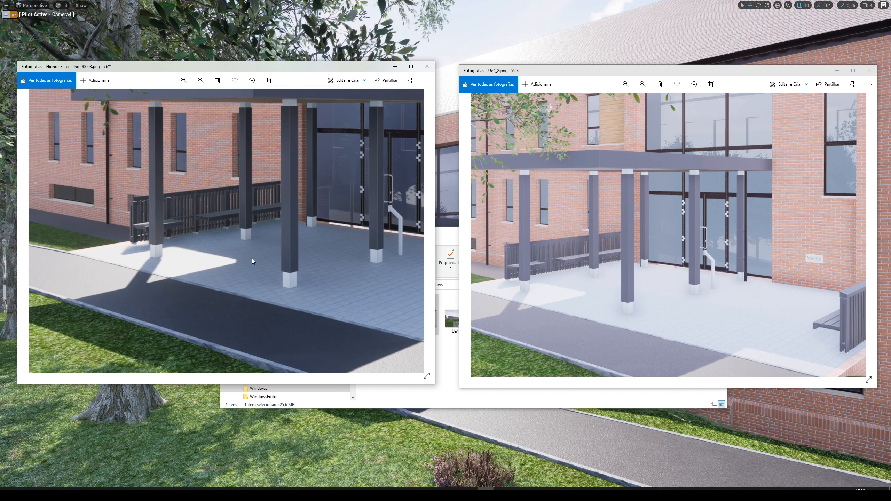
Compare the paving around the post bases in both images and zoom HighresScreenshot00003.png out to the full picture.
{"action": "left_click", "coordinate": [587, 312]}
{"action": "scroll", "coordinate": [587, 313], "scroll_direction": "up", "scroll_amount": 2}
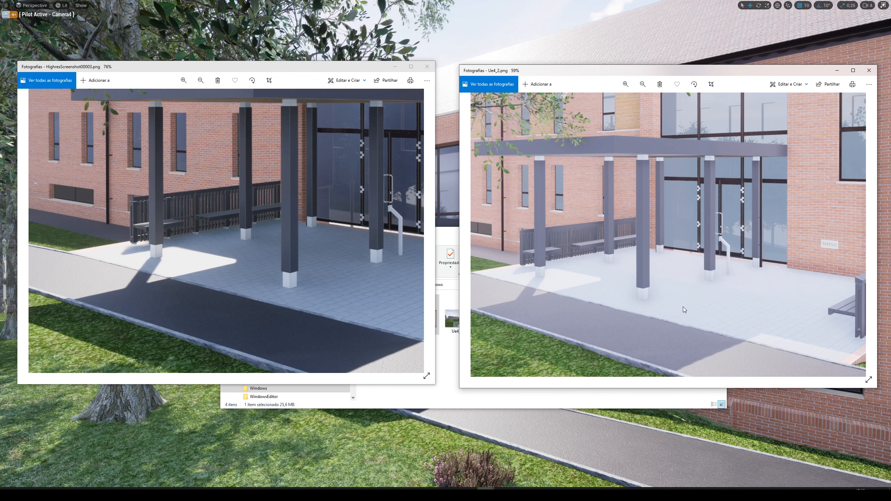
{"action": "left_click", "coordinate": [255, 270]}
{"action": "scroll", "coordinate": [256, 269], "scroll_direction": "down", "scroll_amount": 6}
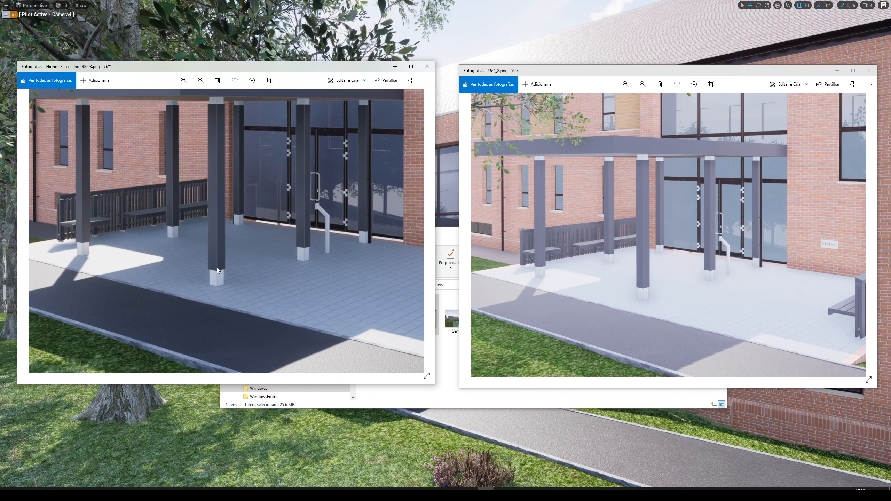
{"action": "scroll", "coordinate": [268, 253], "scroll_direction": "down", "scroll_amount": 2}
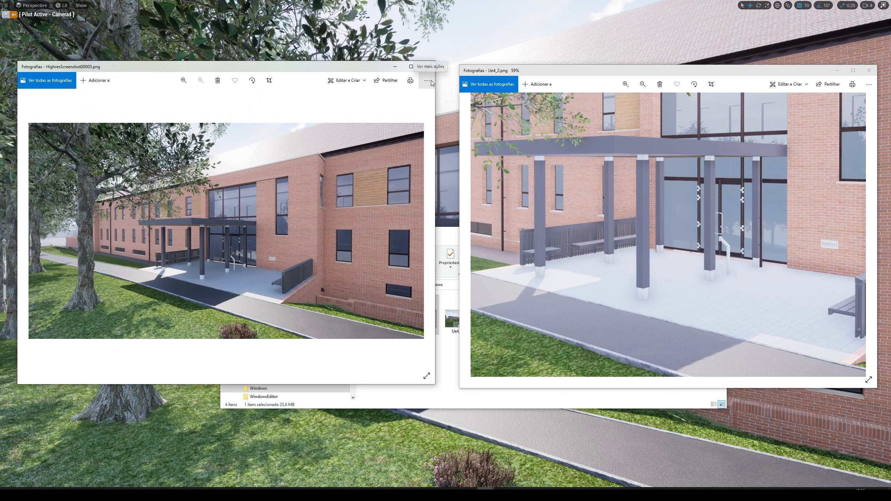
Zoom HighresScreenshot00003.png to 86% and Ue4_2.png to 71% to compare the grass mound and low brick wall behind the trees.
{"action": "scroll", "coordinate": [80, 235], "scroll_direction": "up", "scroll_amount": 8}
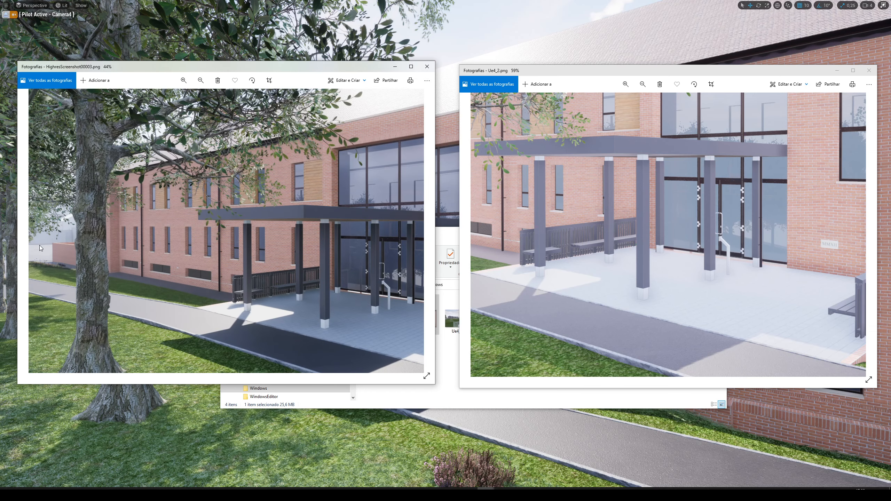
{"action": "scroll", "coordinate": [103, 236], "scroll_direction": "up", "scroll_amount": 1}
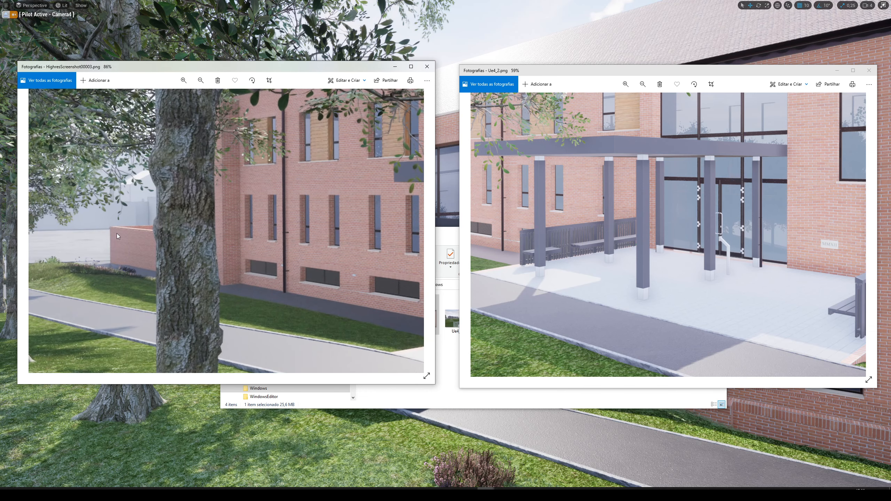
{"action": "scroll", "coordinate": [692, 305], "scroll_direction": "down", "scroll_amount": 6}
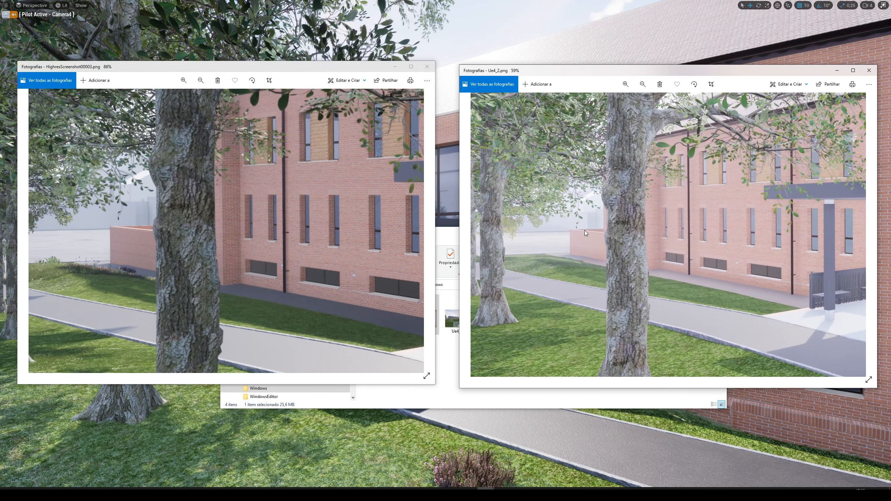
{"action": "scroll", "coordinate": [513, 238], "scroll_direction": "up", "scroll_amount": 4}
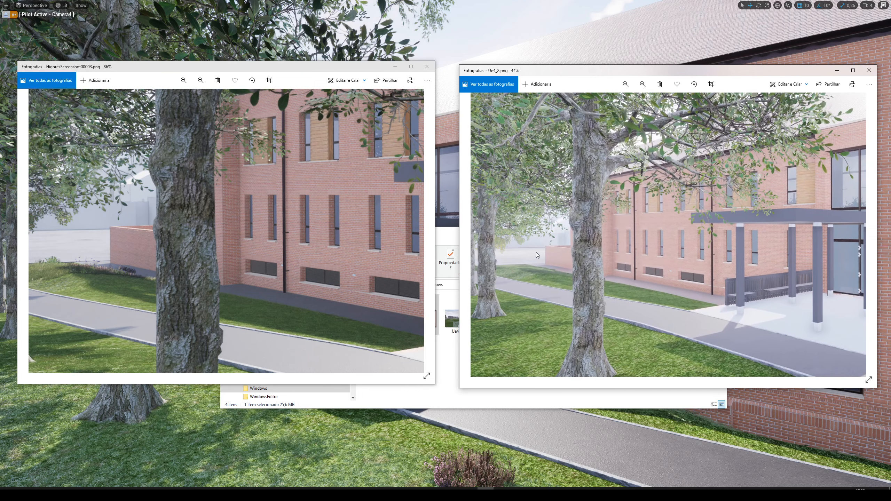
{"action": "scroll", "coordinate": [535, 252], "scroll_direction": "up", "scroll_amount": 2}
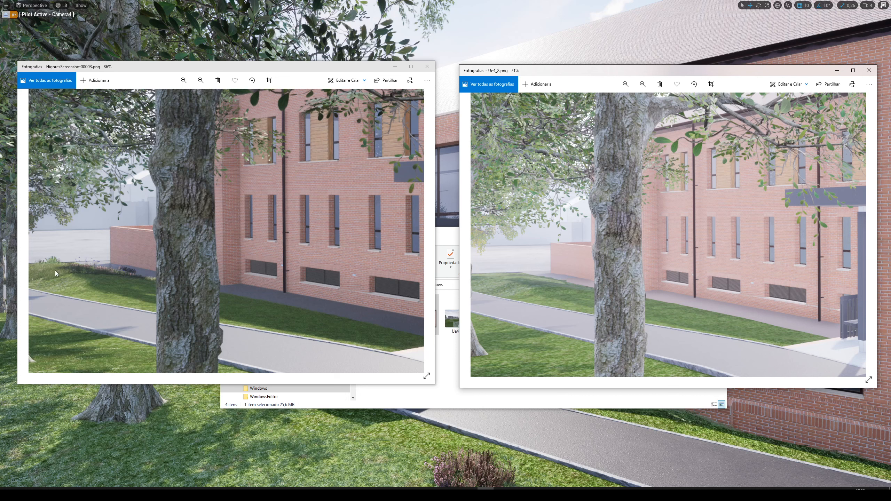
{"action": "left_click_drag", "start_coordinate": [131, 166], "coordinate": [335, 186]}
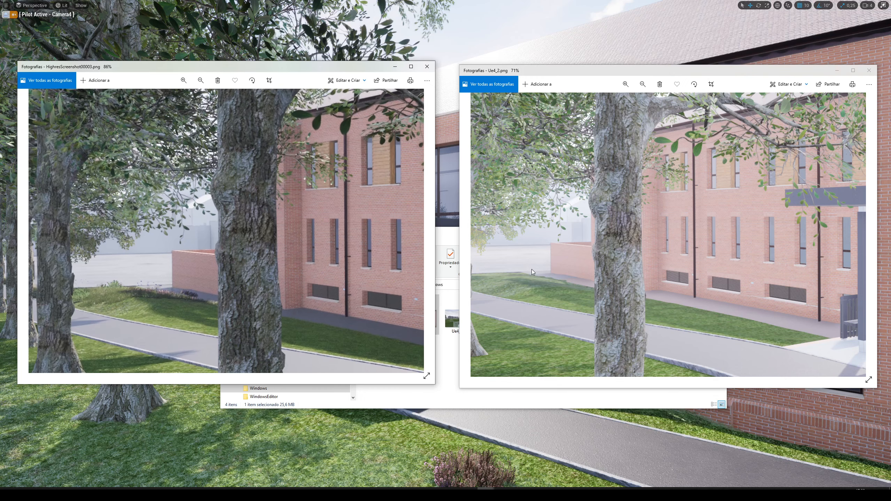
Reframe the grass mound at 95% in Ue4_2.png and 153% in HighresScreenshot00003.png to compare its vegetation and the brick wall.
{"action": "double_click", "coordinate": [128, 293]}
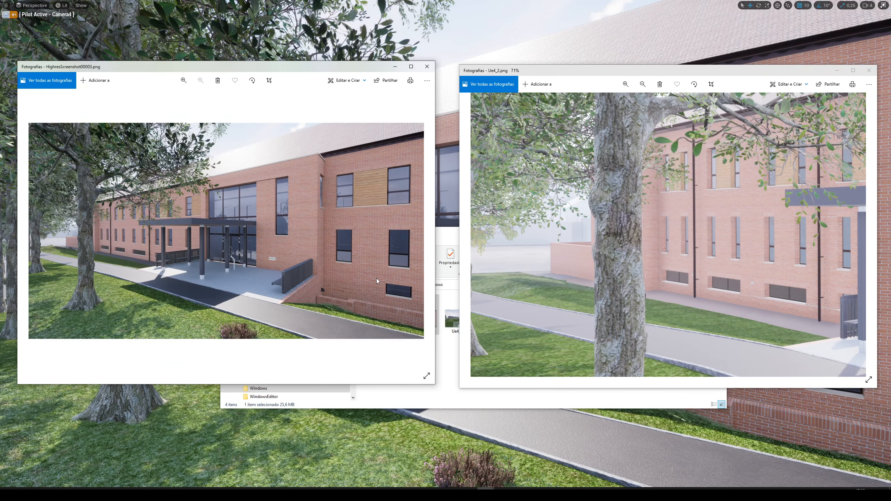
{"action": "double_click", "coordinate": [500, 273]}
{"action": "scroll", "coordinate": [511, 263], "scroll_direction": "up", "scroll_amount": 5}
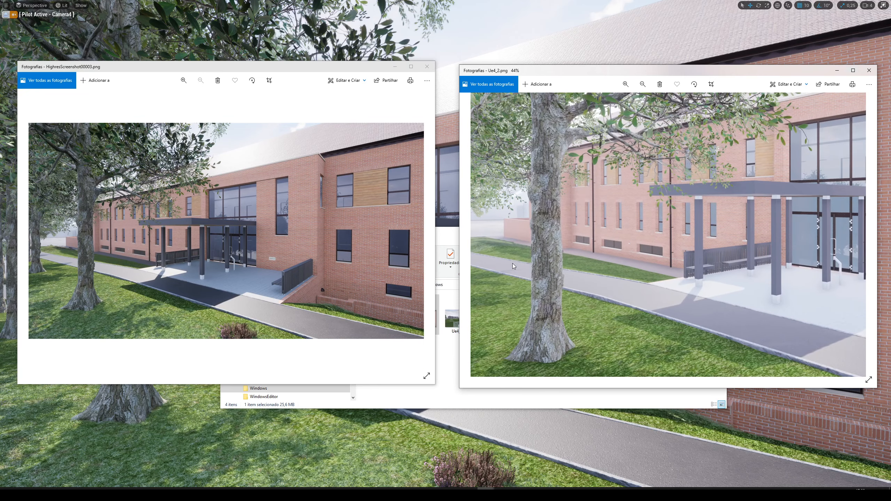
{"action": "scroll", "coordinate": [541, 261], "scroll_direction": "up", "scroll_amount": 2}
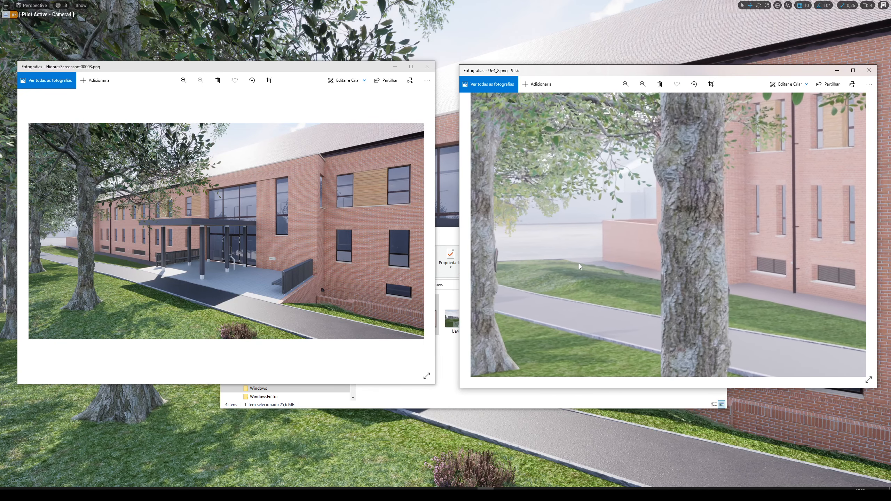
{"action": "left_click", "coordinate": [52, 245]}
{"action": "scroll", "coordinate": [53, 245], "scroll_direction": "up", "scroll_amount": 1}
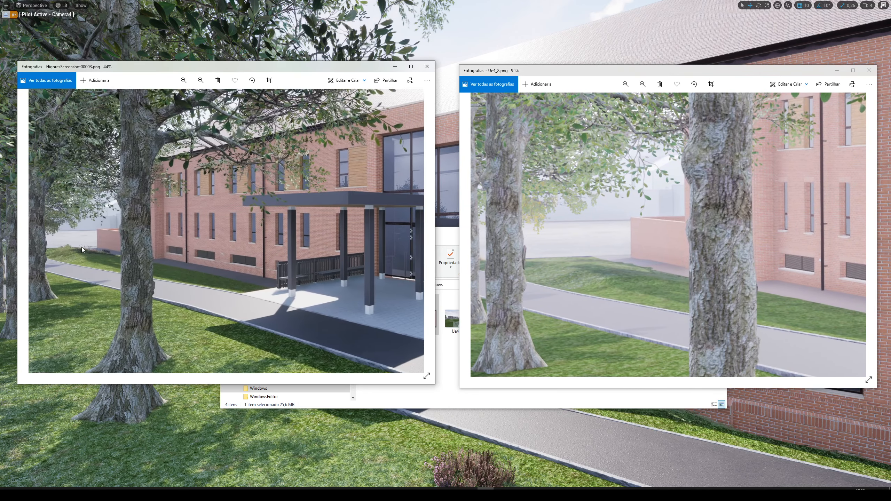
{"action": "scroll", "coordinate": [73, 252], "scroll_direction": "up", "scroll_amount": 3}
{"action": "left_click_drag", "start_coordinate": [107, 251], "coordinate": [214, 254]}
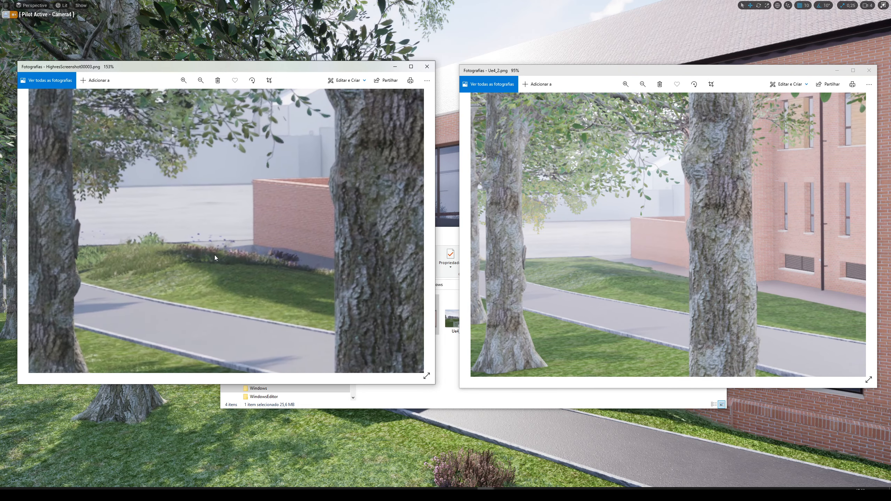
Close both comparison images, the Windows screenshots folder and the High Resolution Screenshot dialog.
{"action": "left_click", "coordinate": [434, 70]}
{"action": "left_click_drag", "start_coordinate": [648, 73], "coordinate": [564, 77]}
{"action": "left_click", "coordinate": [785, 74]}
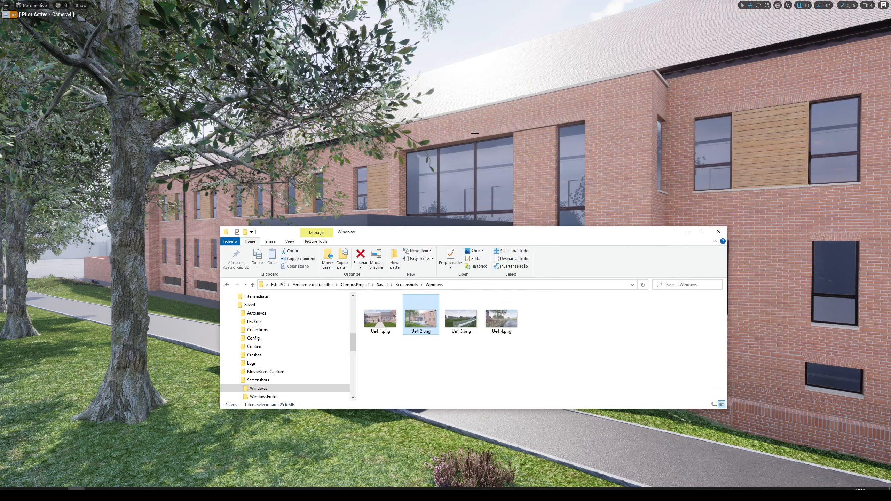
{"action": "left_click", "coordinate": [718, 232]}
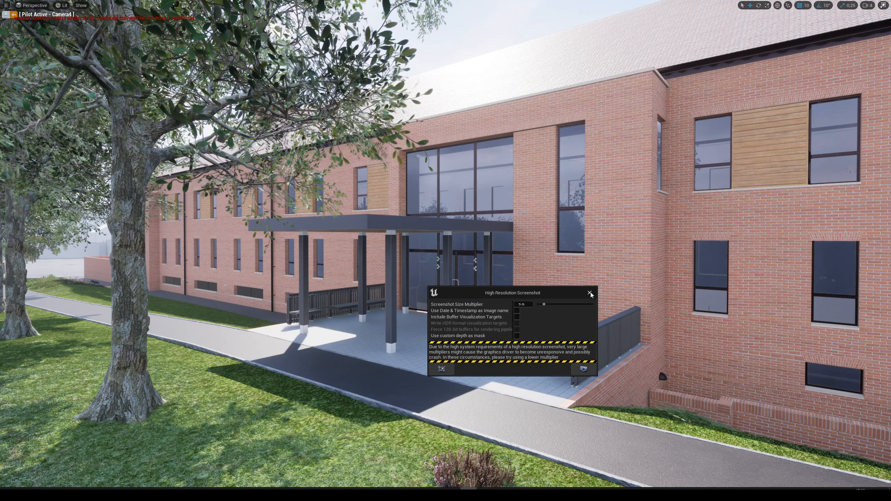
{"action": "left_click", "coordinate": [589, 293]}
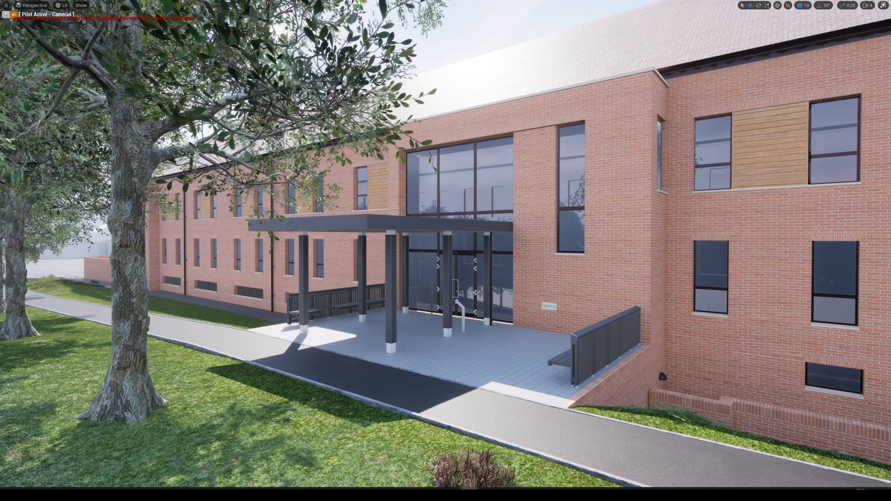
Stop piloting Camera4, leave the immersive viewport for the full editor layout and clear the tree selection.
{"action": "key", "text": "g"}
{"action": "left_click", "coordinate": [6, 14]}
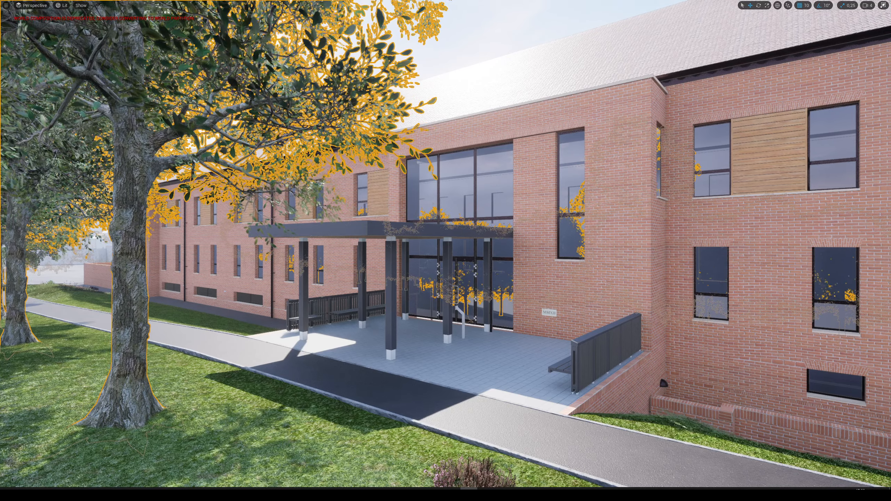
{"action": "right_click_drag", "start_coordinate": [445, 244], "coordinate": [440, 240]}
{"action": "key", "text": "F11"}
{"action": "key", "text": "Escape"}
{"action": "right_click_drag", "start_coordinate": [355, 188], "coordinate": [342, 216]}
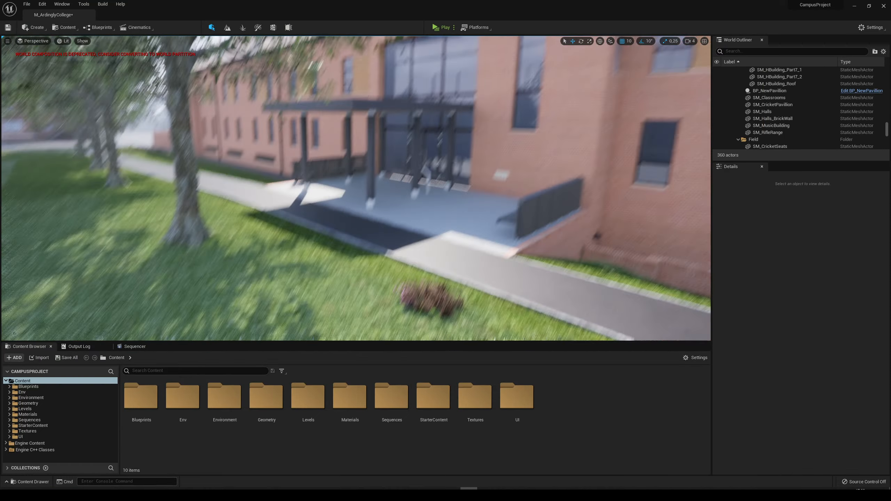
Turn off Game View to show the camera actors and view the entrance canopy from the lawn.
{"action": "key", "text": "s"}
{"action": "mouse_move", "coordinate": [429, 206]}
{"action": "right_mouse_down"}
{"action": "mouse_move", "coordinate": [452, 202]}
{"action": "mouse_move", "coordinate": [426, 216]}
{"action": "mouse_move", "coordinate": [429, 189]}
{"action": "mouse_move", "coordinate": [444, 213]}
{"action": "right_mouse_up"}
{"action": "key", "text": "g"}
{"action": "key", "text": "w"}
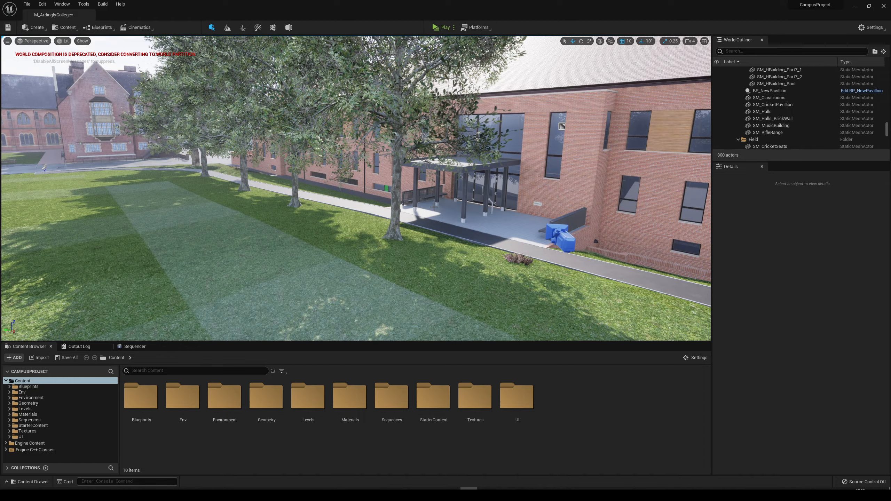
{"action": "right_click_drag", "start_coordinate": [434, 207], "coordinate": [486, 206]}
{"action": "key", "text": "w"}
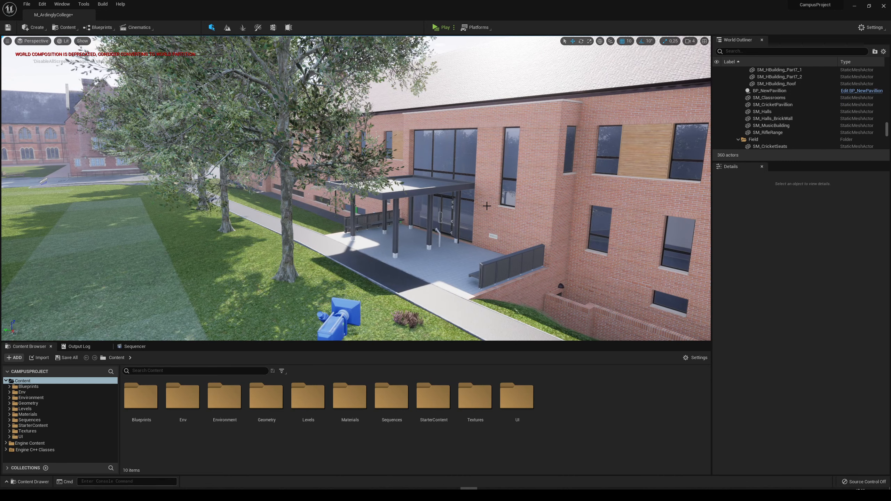
{"action": "key", "text": "w"}
Survey the striped lawn, the distant college buildings and the tree-lined brick facade, ending back at the entrance.
{"action": "right_click_drag", "start_coordinate": [487, 206], "coordinate": [319, 147]}
{"action": "key", "text": "s"}
{"action": "key", "text": "s"}
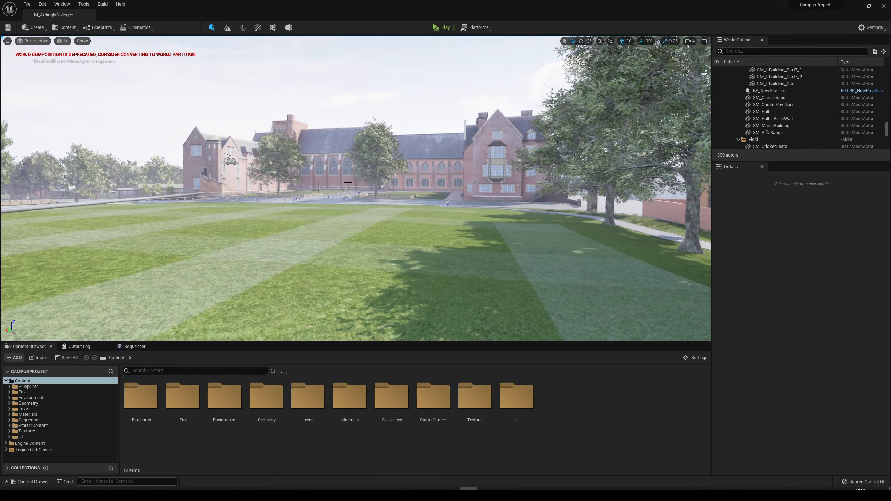
{"action": "key", "text": "w"}
{"action": "right_click_drag", "start_coordinate": [342, 197], "coordinate": [333, 175]}
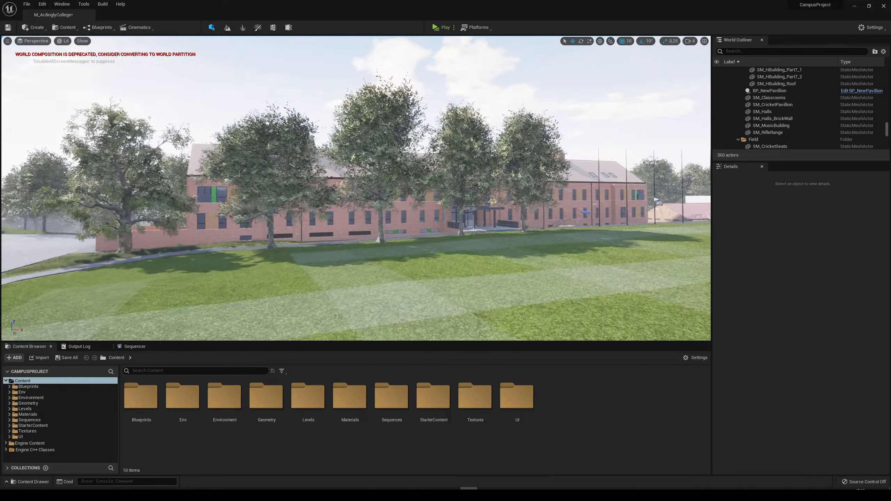
{"action": "right_click_drag", "start_coordinate": [355, 189], "coordinate": [340, 197]}
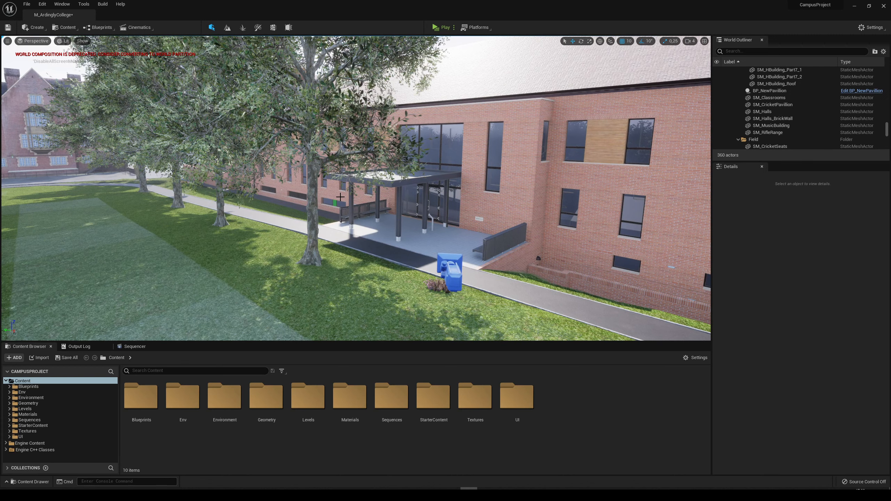